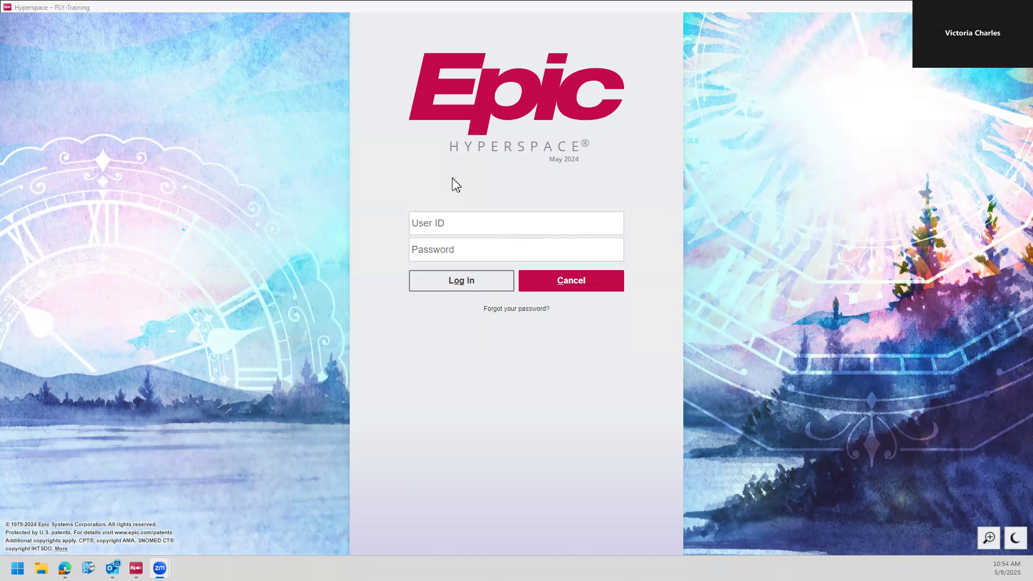
Step: Log in to the PLY-Training environment with the training user ID and password
left_click(462, 226)
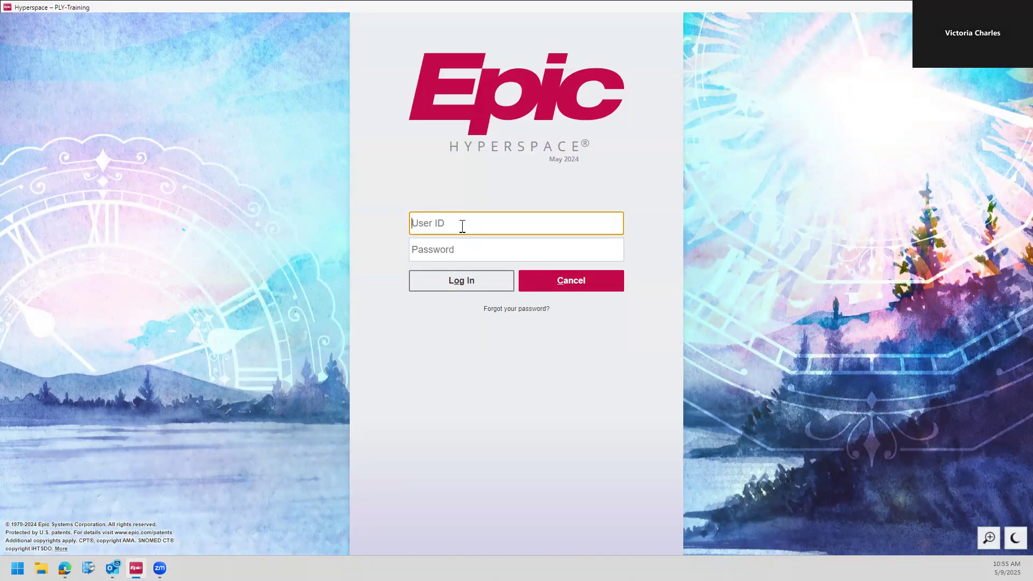
type("IPRN01")
left_click(450, 250)
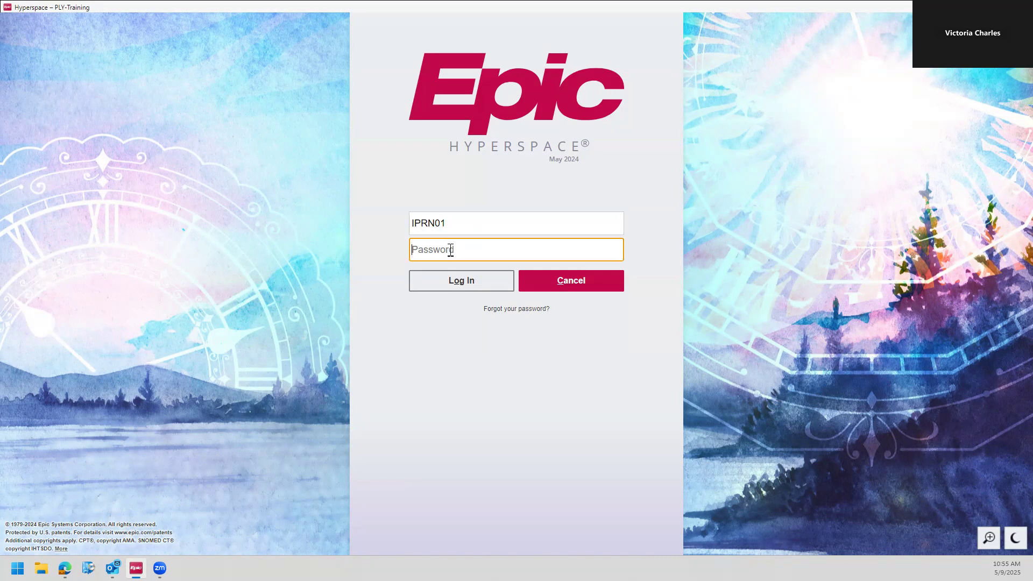
type("train")
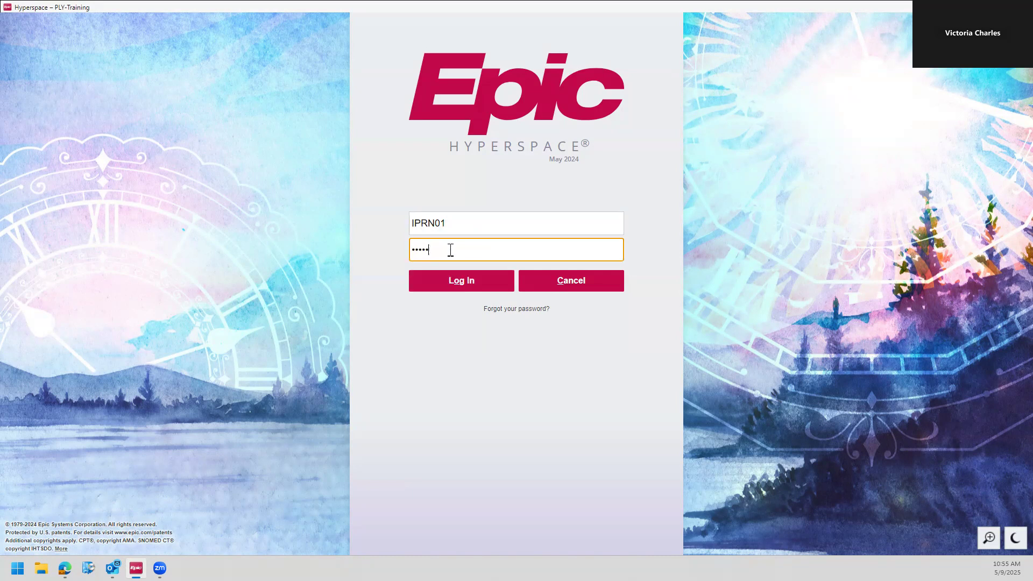
left_click(455, 284)
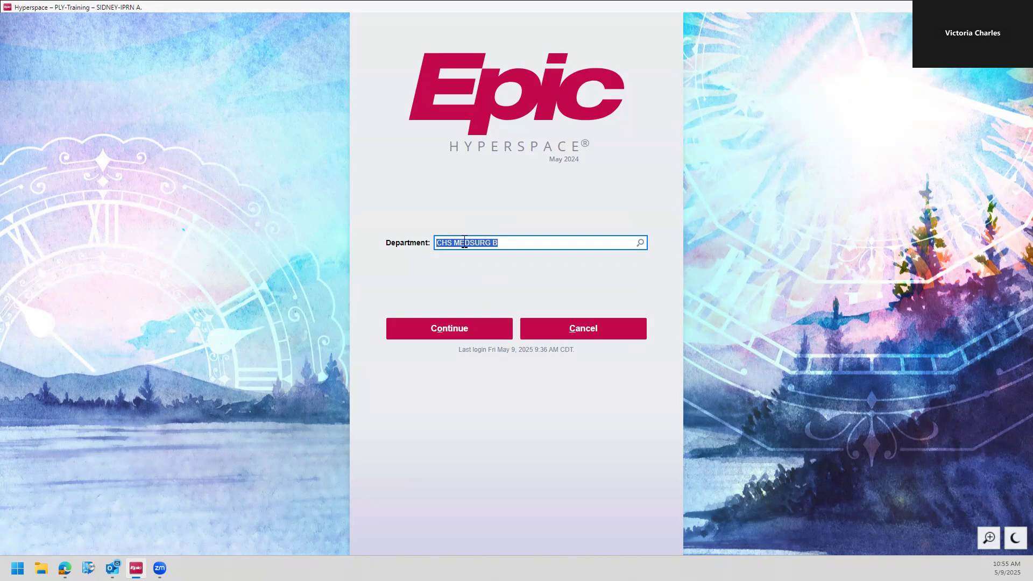
Step: Continue into the CHS MEDSURG B department past the environment message and postpone the Hyperspace Updates video
left_click(463, 329)
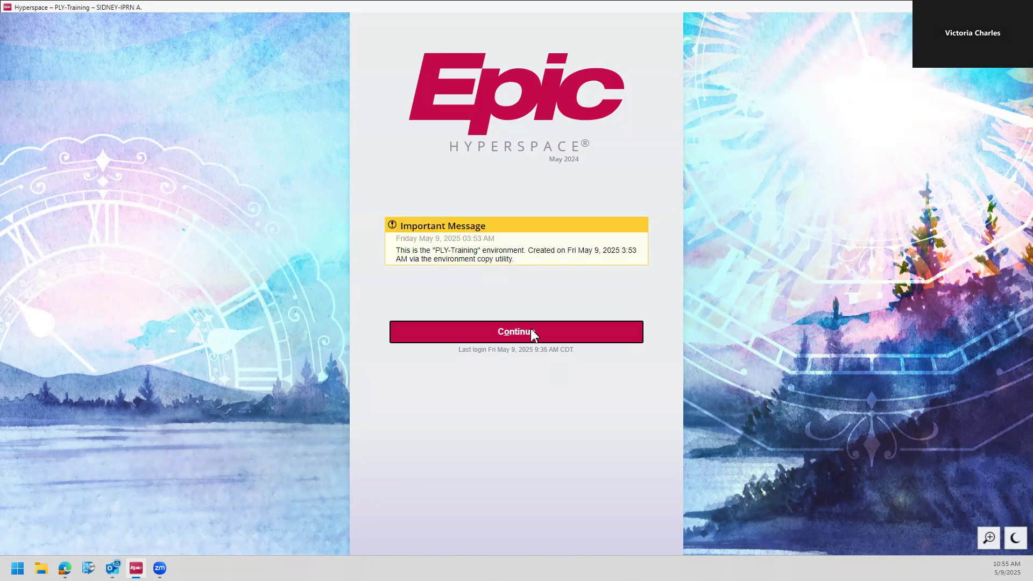
left_click(530, 334)
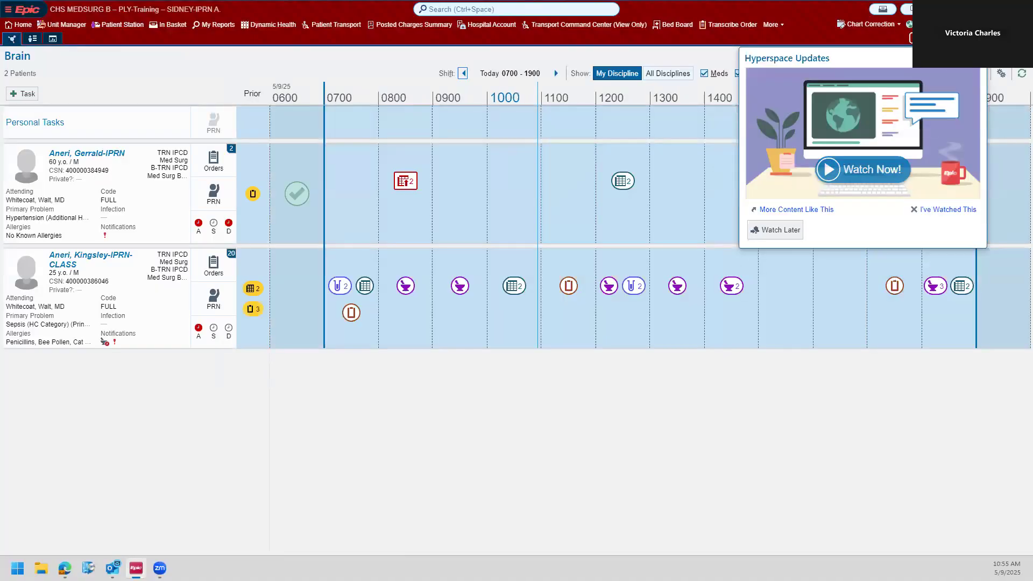
left_click(760, 231)
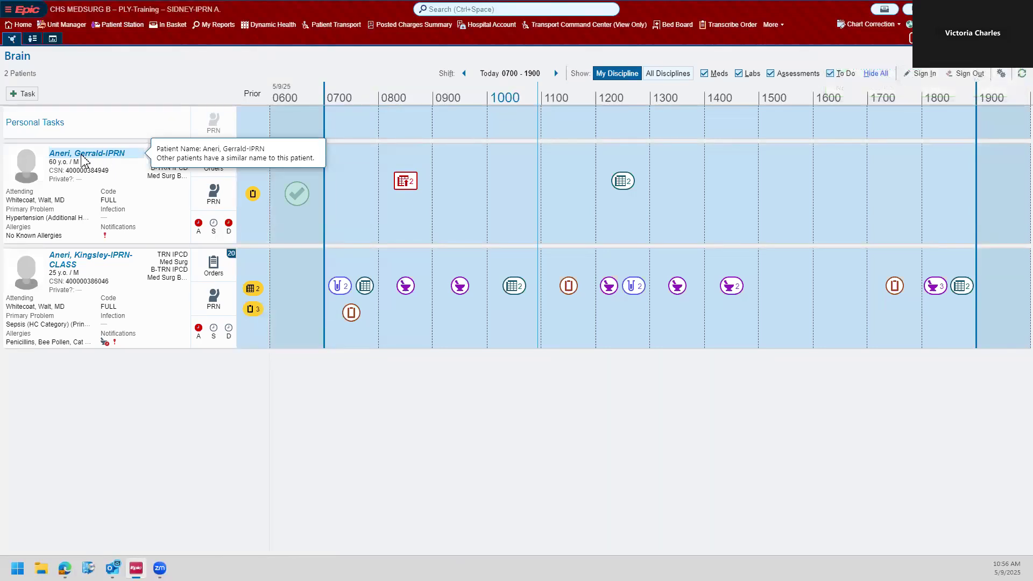
Step: Open the chart of the 60-year-old male patient, dismissing the discharge delay advisory and the home activity tip
left_click(85, 160)
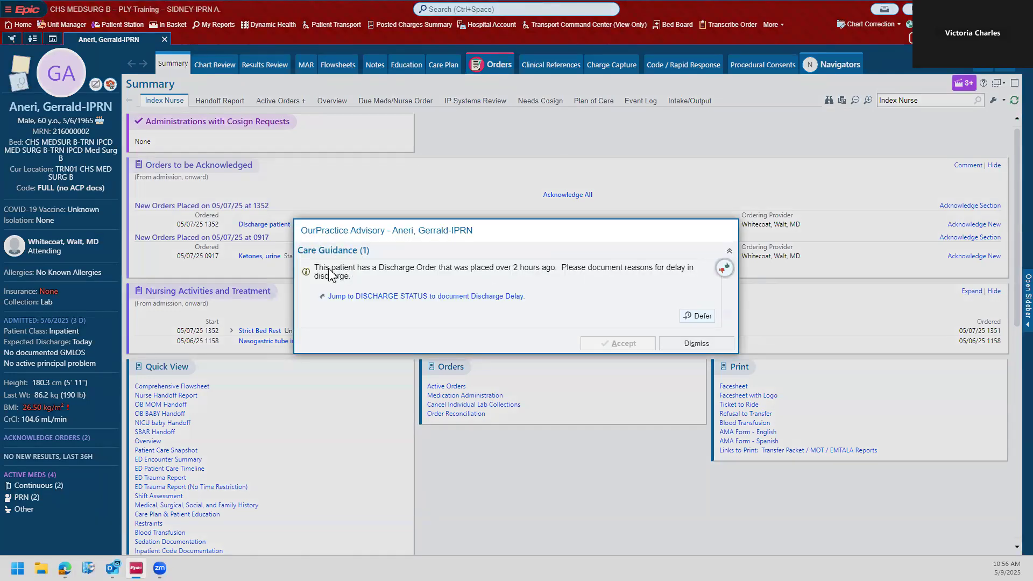
left_click(696, 343)
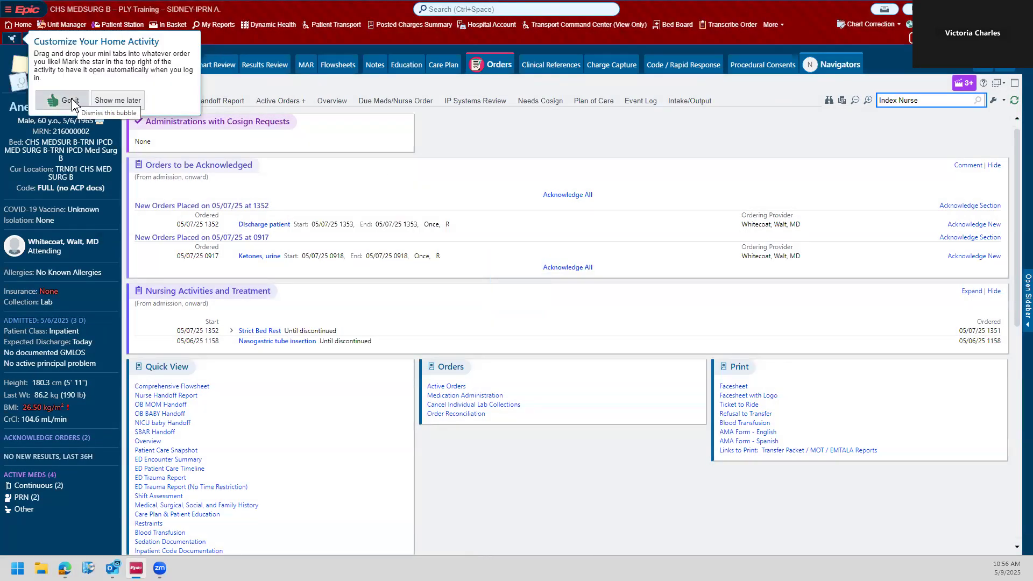
left_click(69, 101)
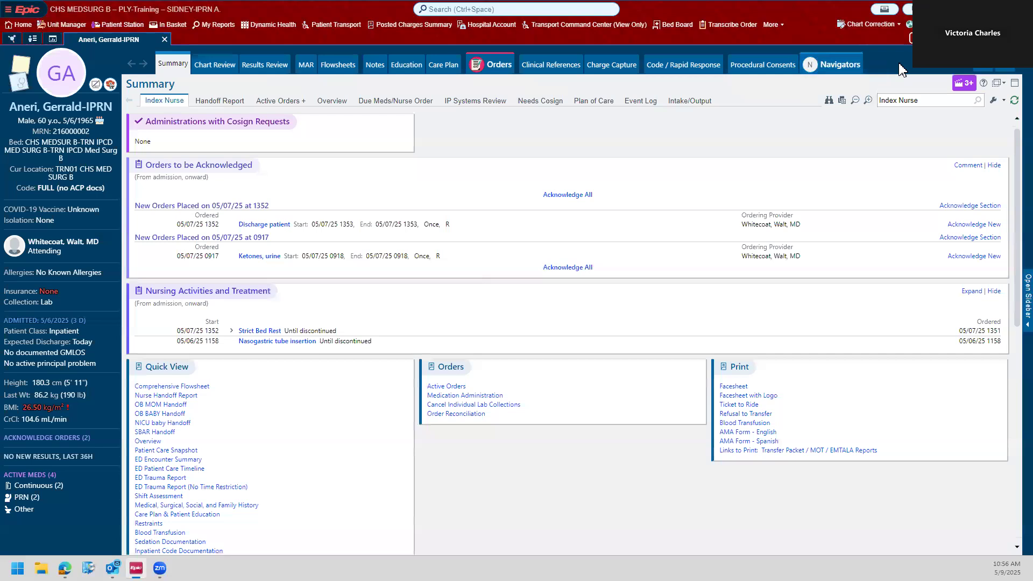
Step: Look through the additional chart activities and open the Code / Rapid Response activity
left_click(985, 74)
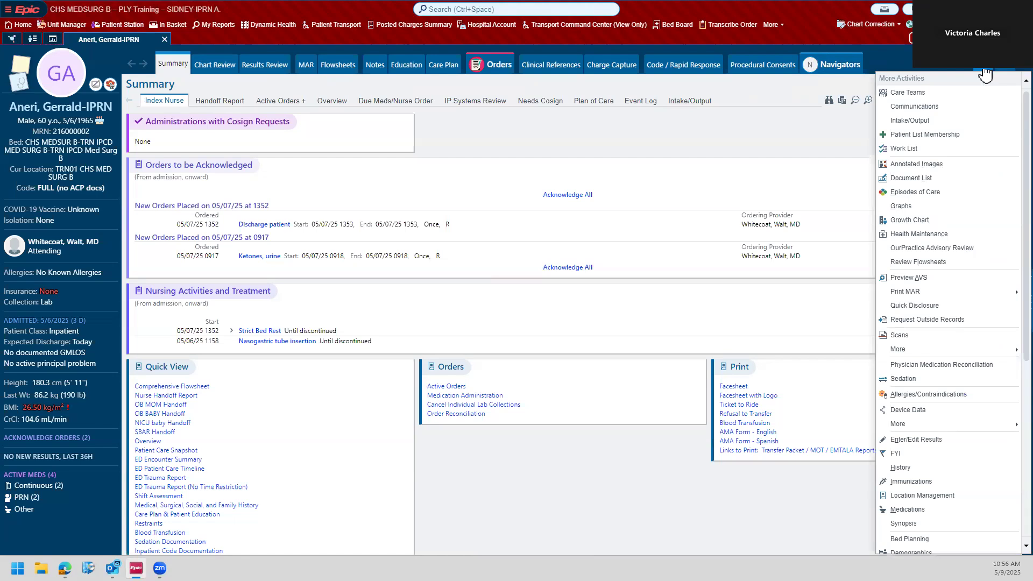
scroll(979, 113, "down", 8)
scroll(979, 115, "down", 1)
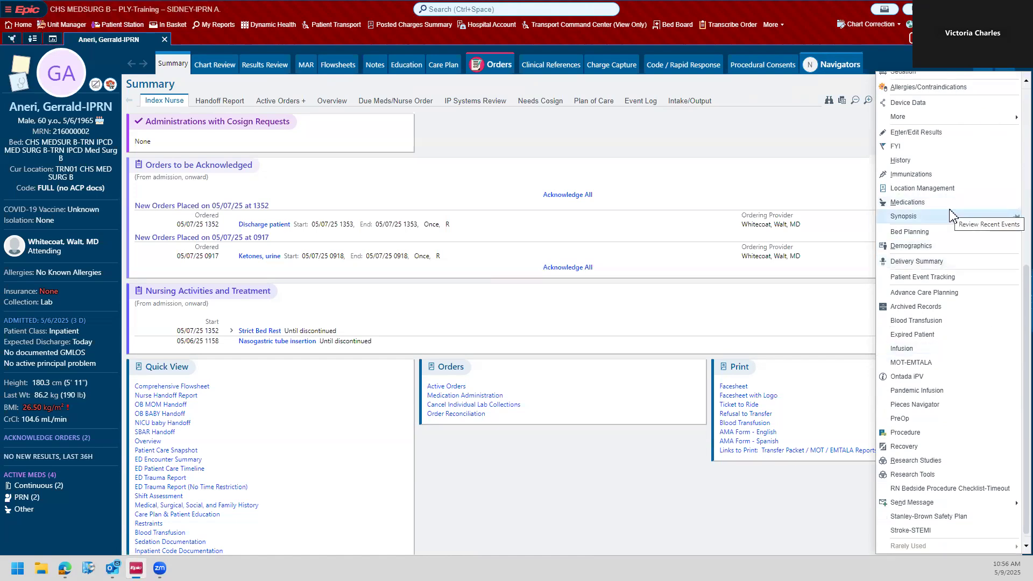
scroll(959, 277, "up", 1)
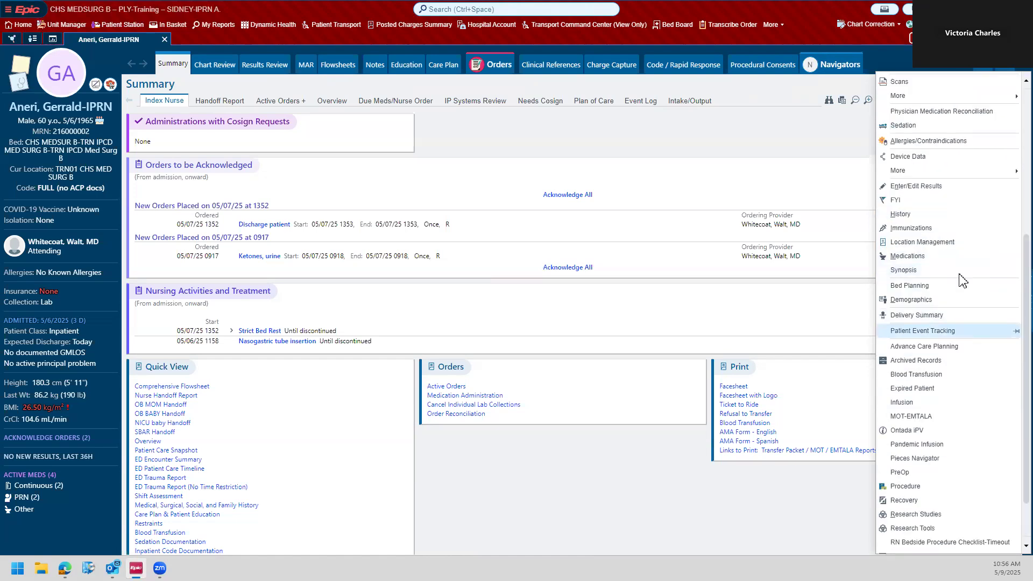
left_click(696, 70)
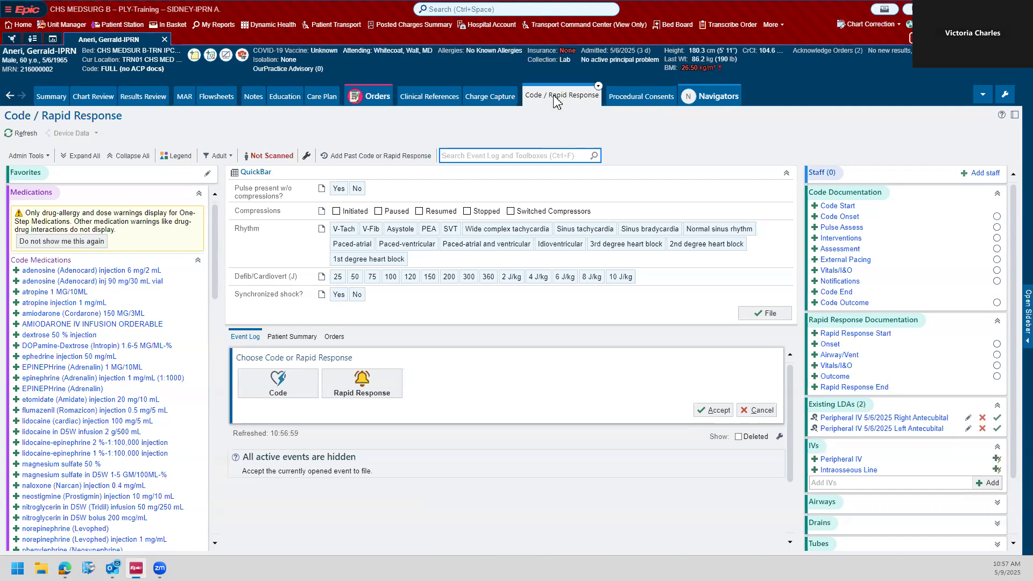
Step: Mark the Code / Rapid Response activity as important and move it directly after Summary
right_click(556, 101)
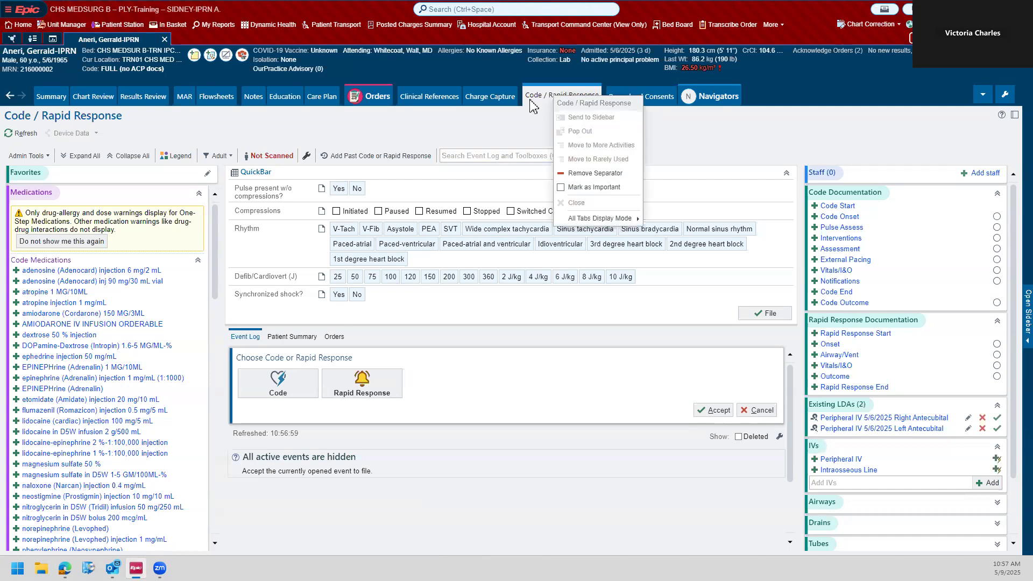
left_click(609, 197)
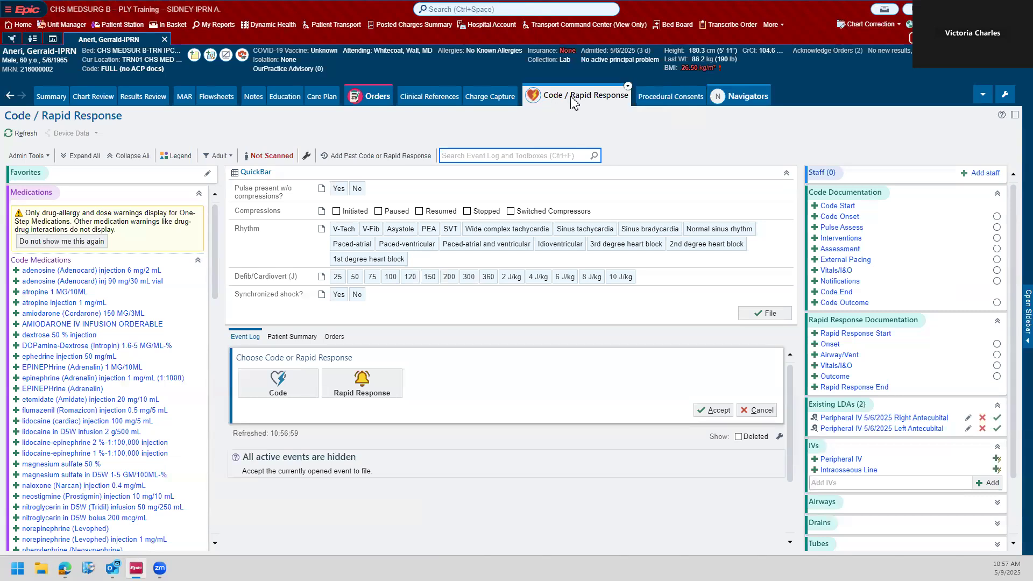
left_click_drag(573, 102, 89, 94)
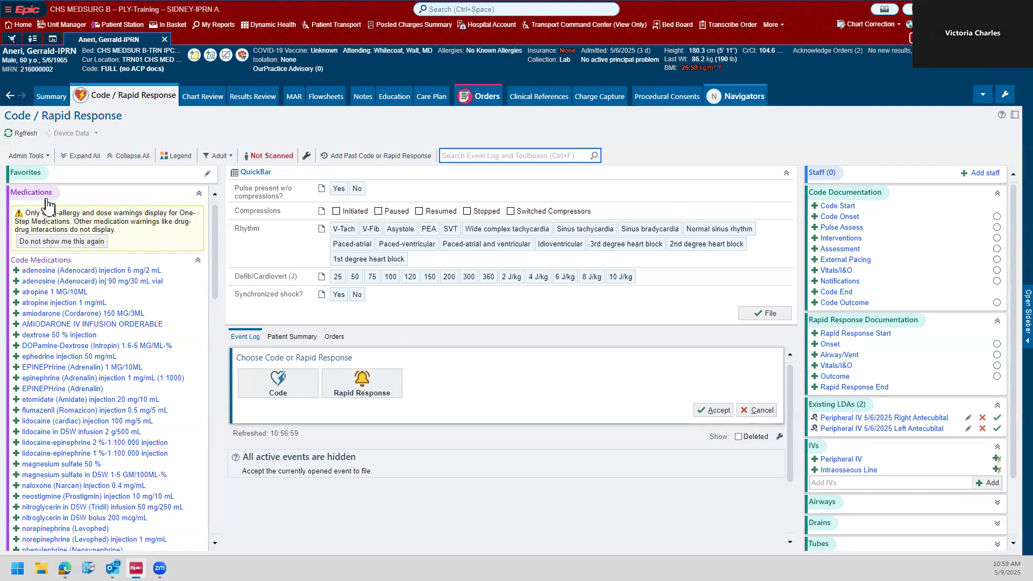
Step: Permanently hide the One-Step Medications warning and review the favorite medications from Code Medications through the Additional Medications search
left_click(92, 242)
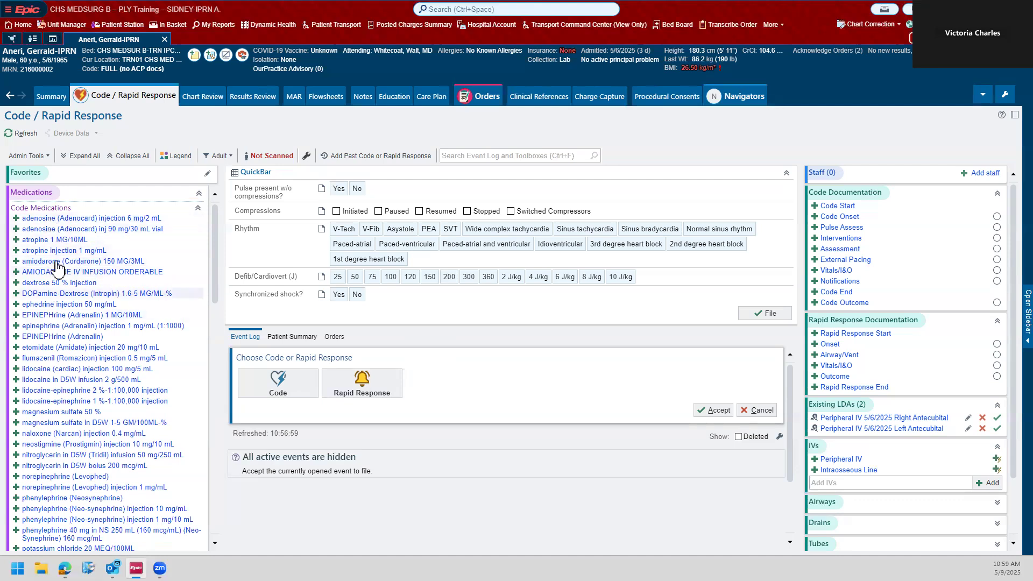
scroll(76, 248, "down", 7)
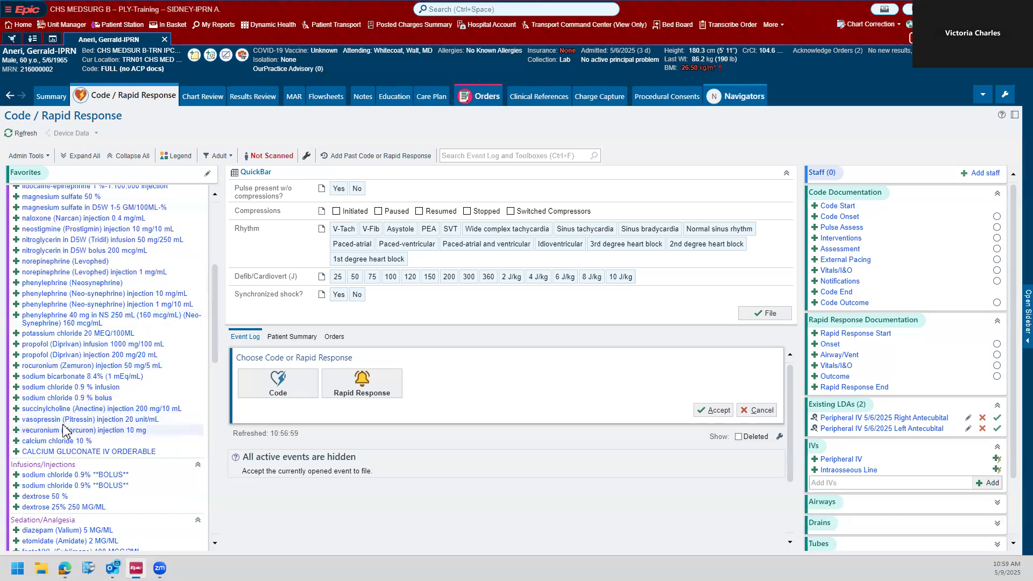
scroll(63, 408, "up", 3)
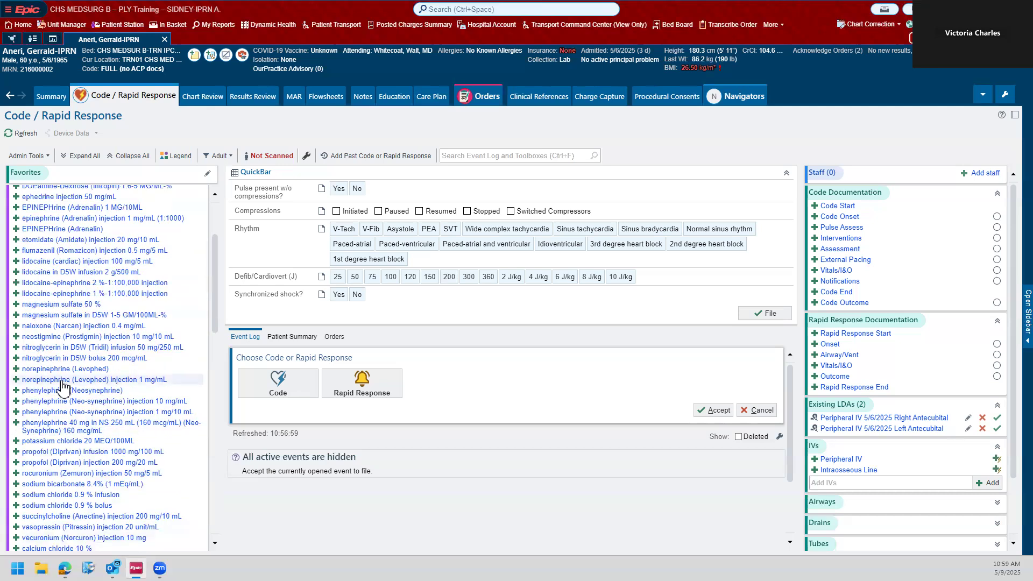
scroll(64, 385, "up", 1)
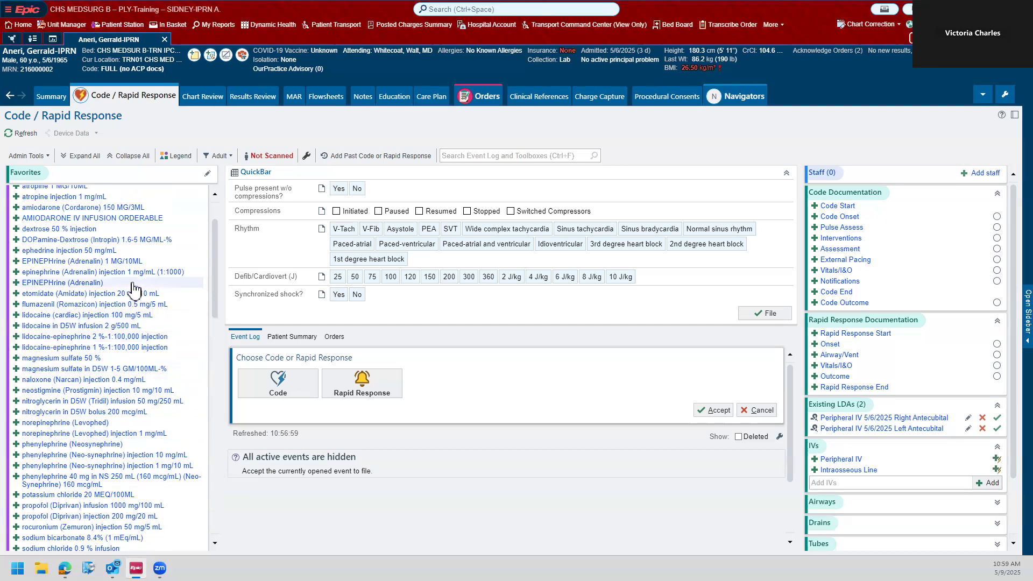
scroll(116, 296, "down", 5)
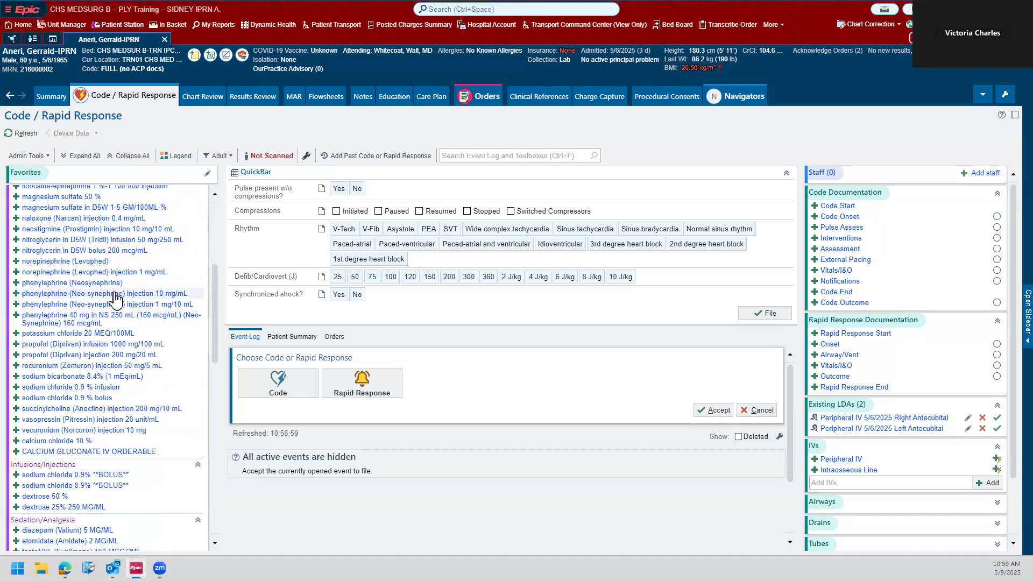
scroll(98, 355, "up", 2)
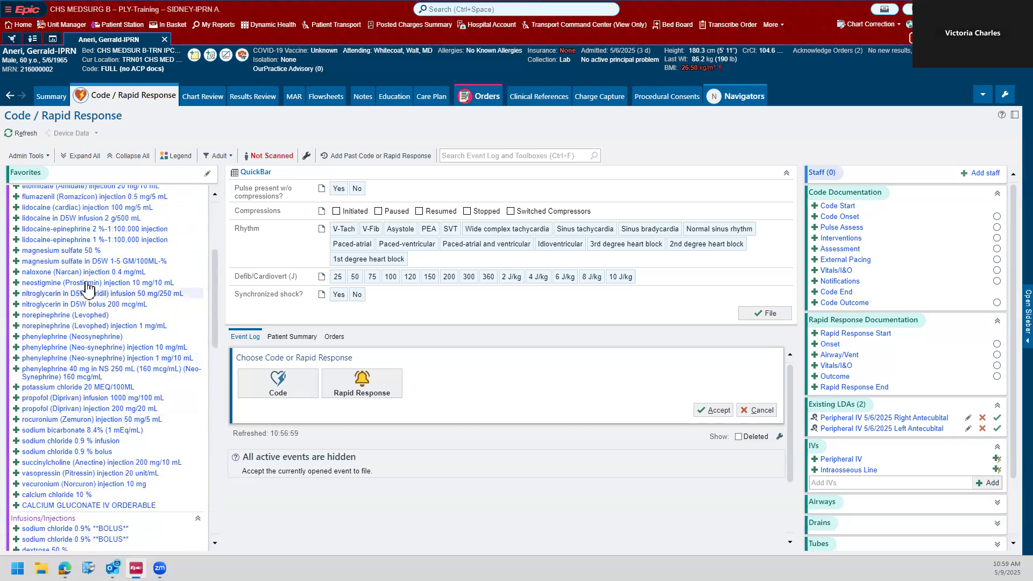
scroll(88, 289, "down", 5)
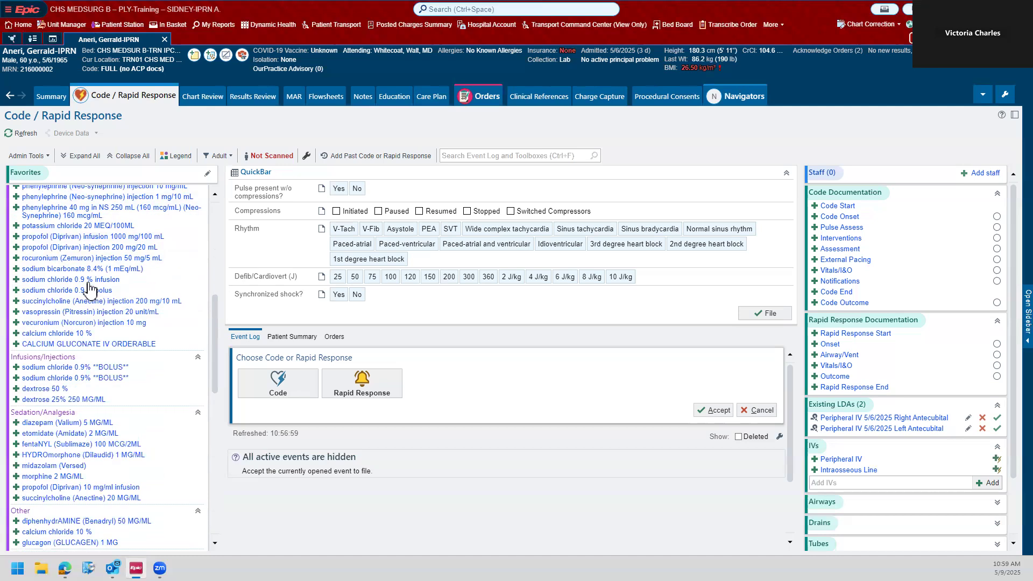
scroll(89, 290, "down", 2)
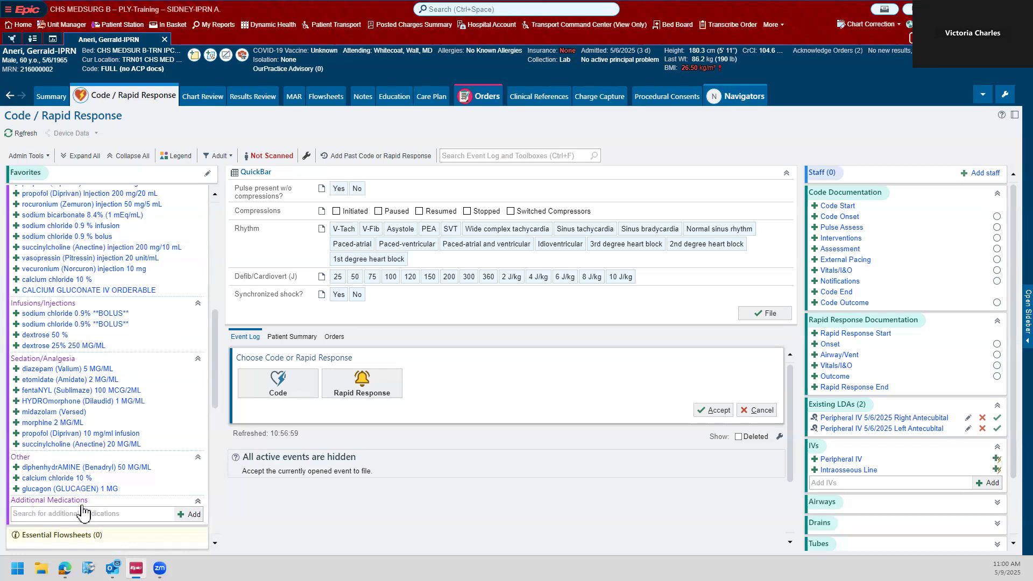
left_click(24, 514)
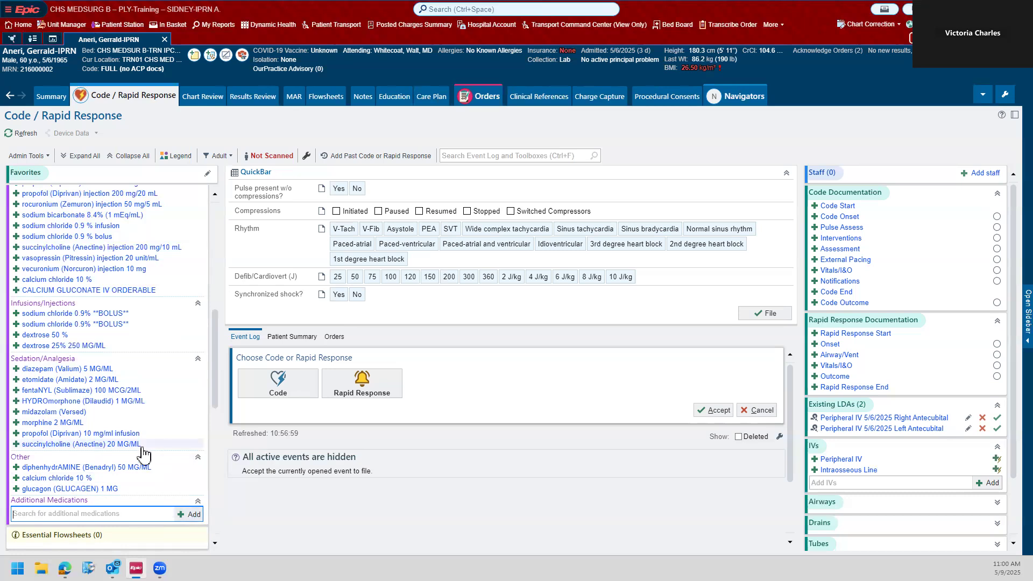
scroll(143, 455, "up", 3)
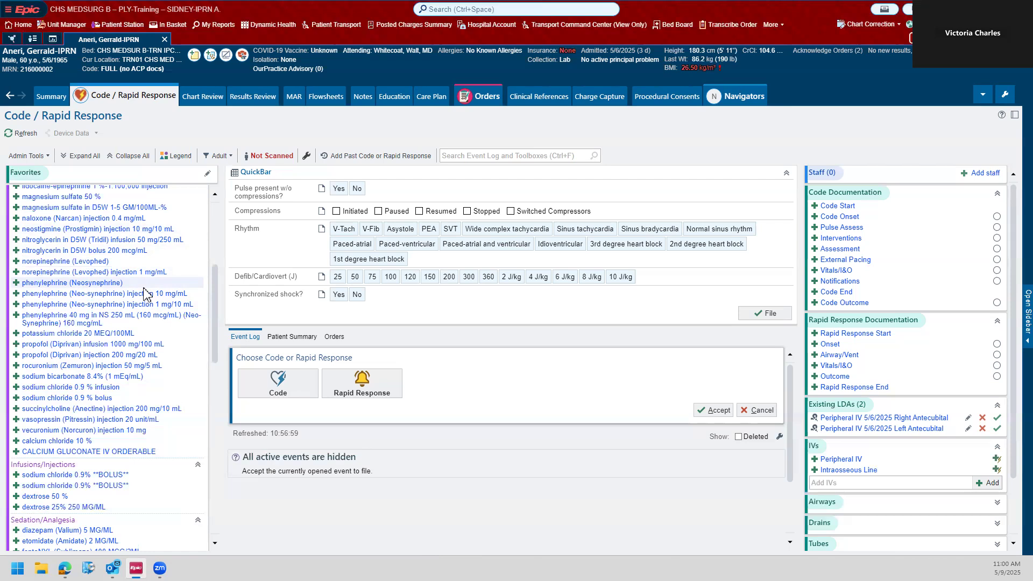
scroll(144, 294, "up", 7)
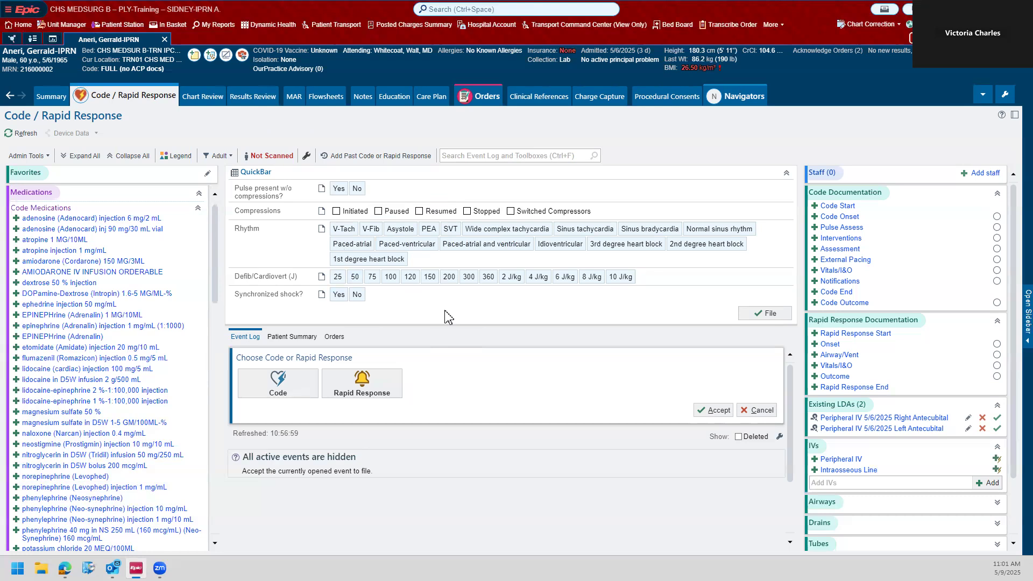
left_click(356, 189)
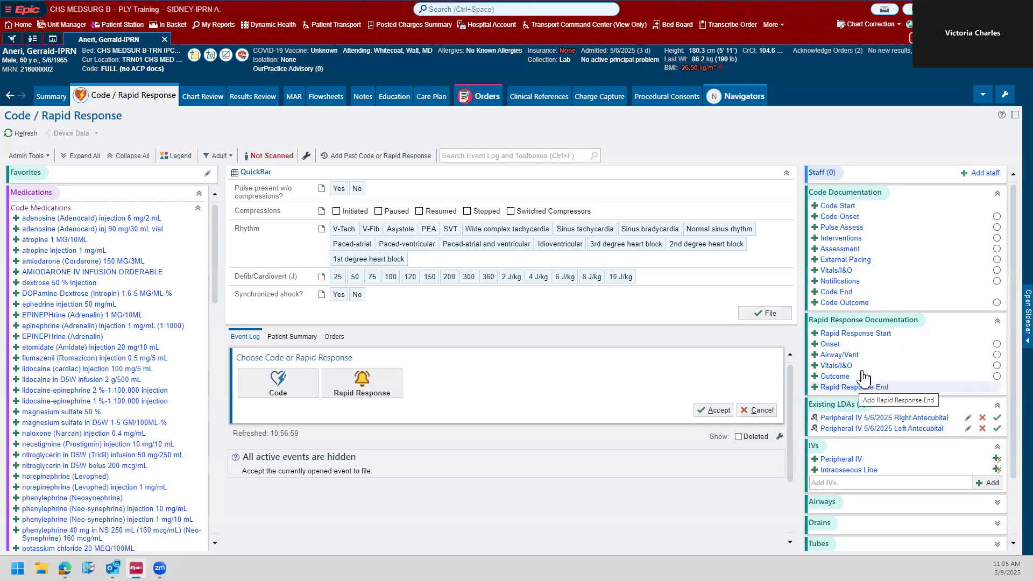
Step: Expand the Airways, Drains, Tubes, Assessments and Quick Notes sections of the documentation toolbox
scroll(855, 391, "down", 3)
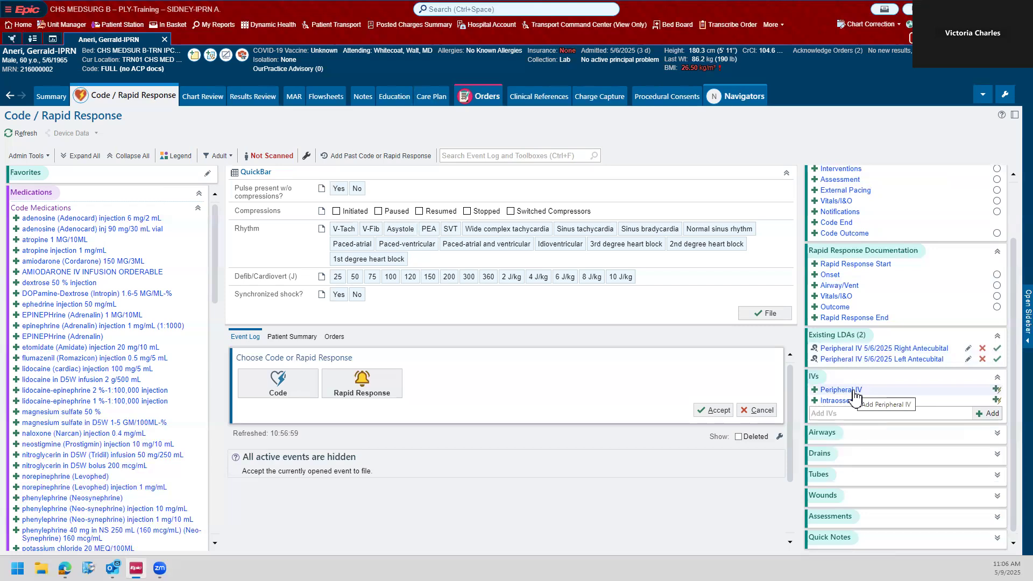
left_click(848, 435)
scroll(828, 454, "down", 1)
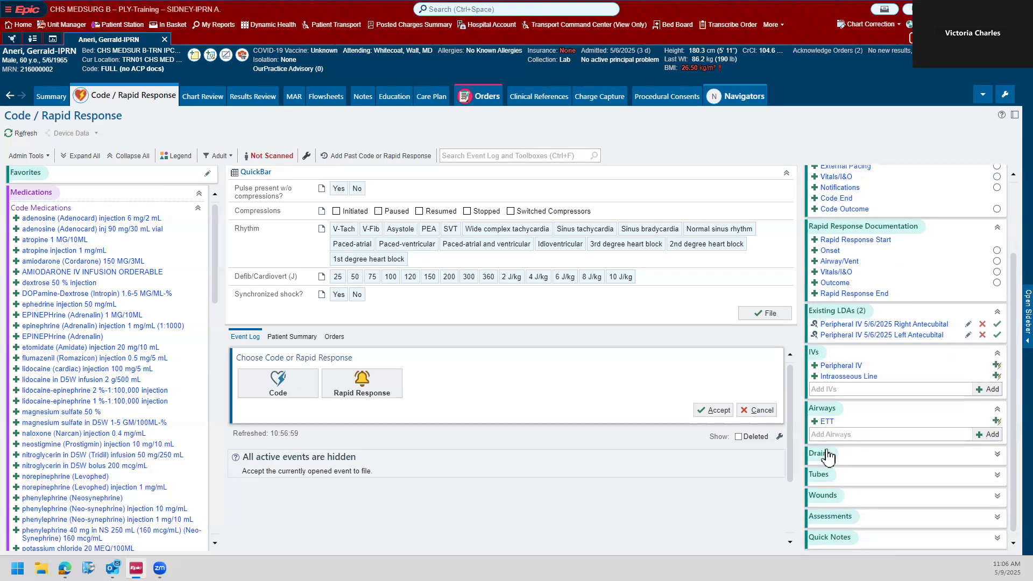
left_click(865, 459)
scroll(860, 452, "down", 1)
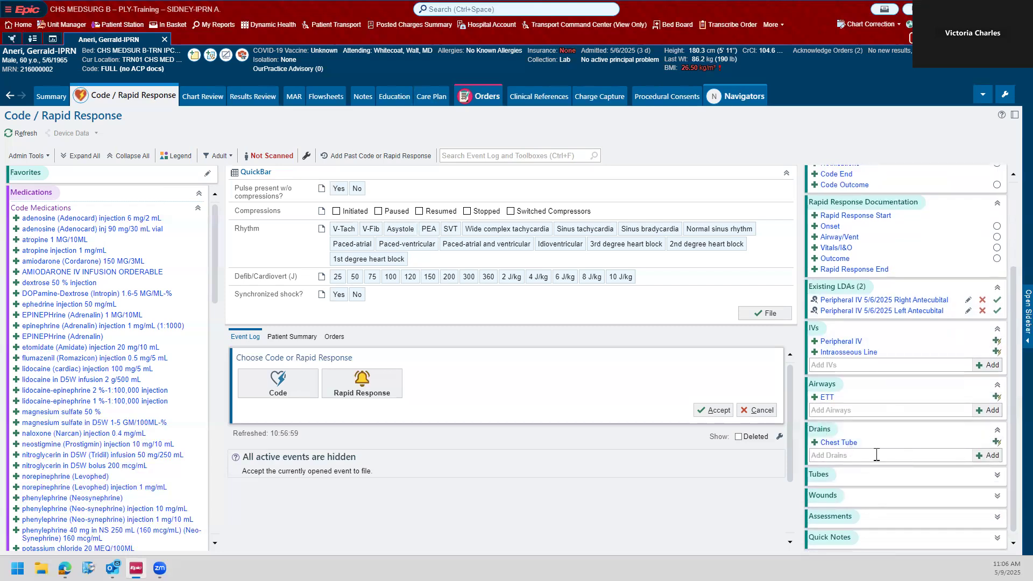
left_click(847, 473)
scroll(844, 468, "down", 1)
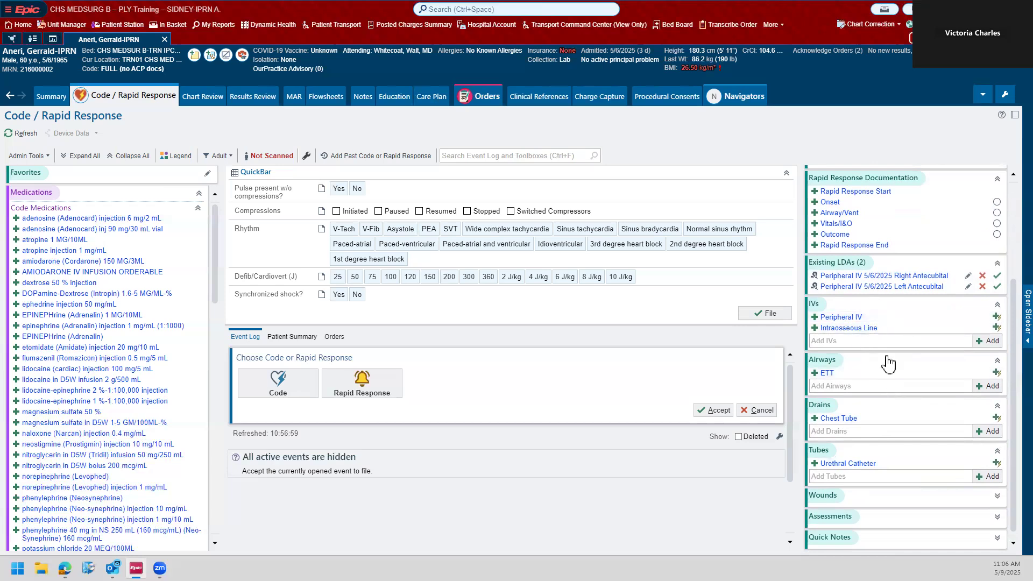
left_click(865, 519)
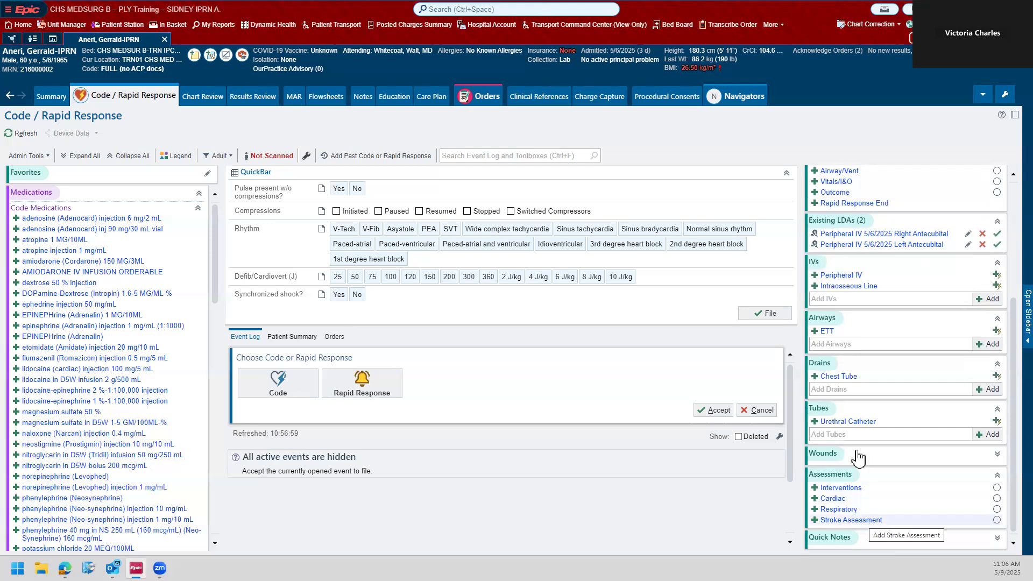
left_click(835, 539)
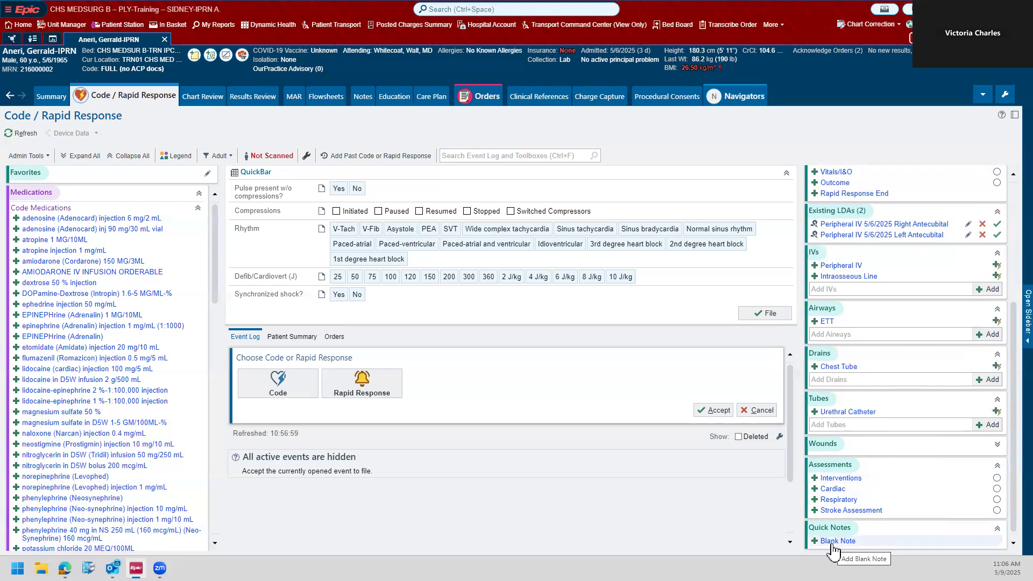
Step: Start a Code in the event log and file the Code Start event with the current time
scroll(856, 411, "up", 5)
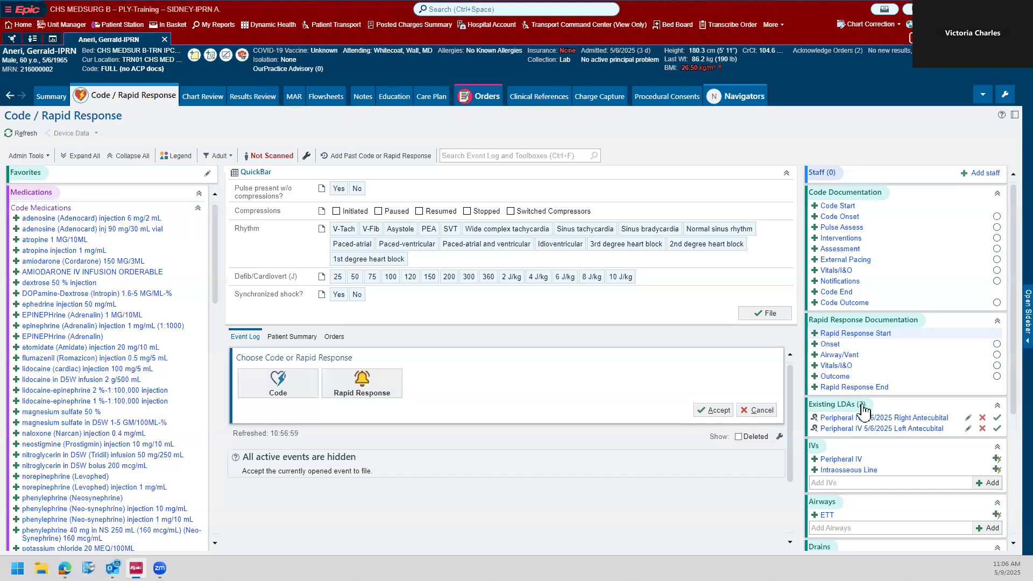
scroll(840, 542, "down", 5)
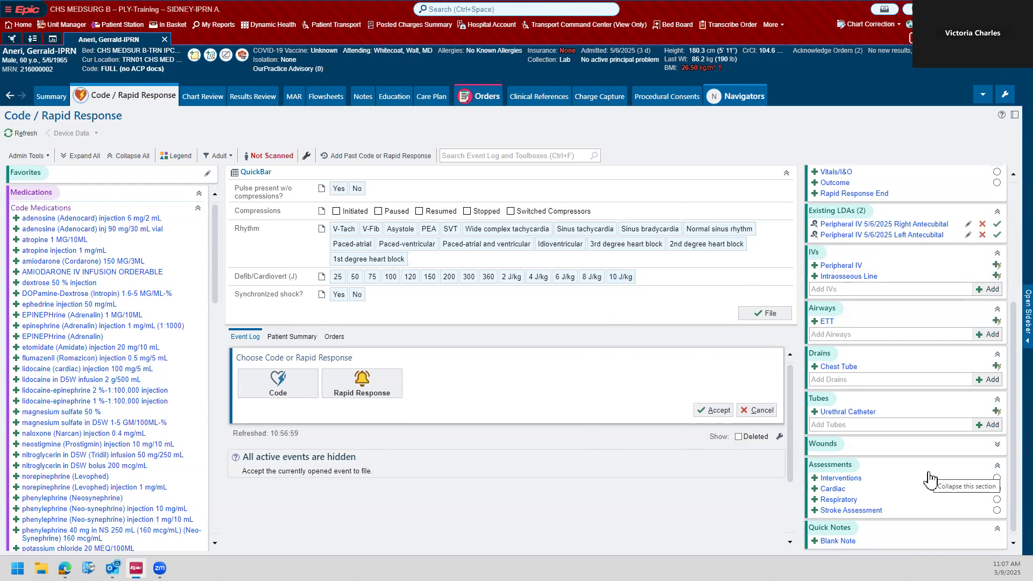
scroll(904, 269, "up", 4)
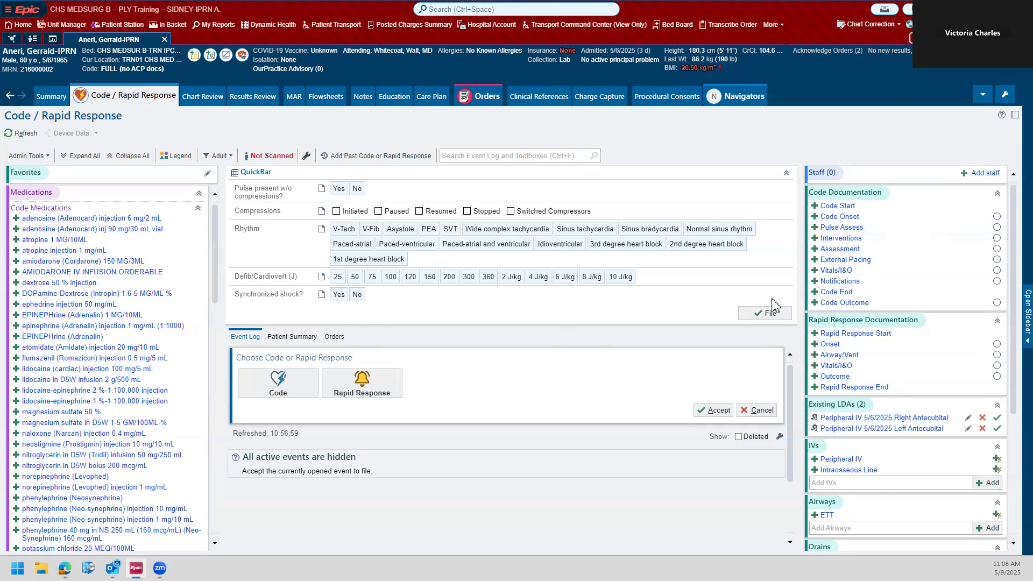
left_click(272, 390)
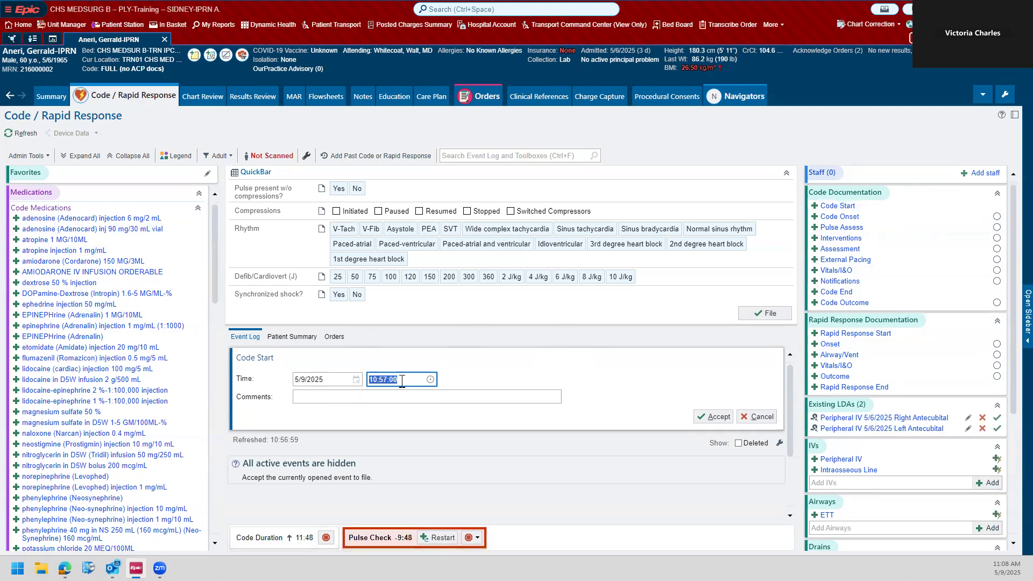
type("n")
key("Return")
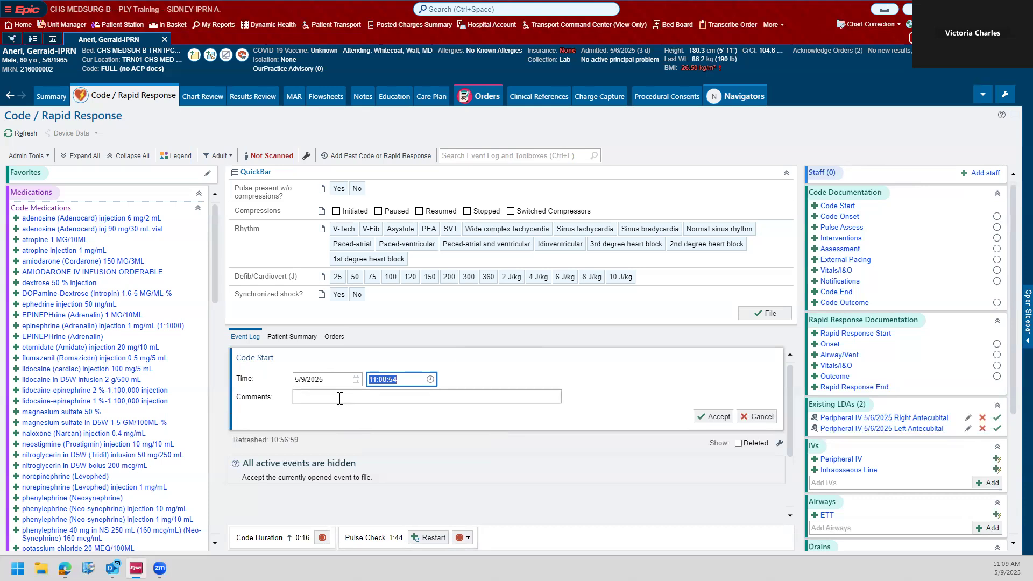
left_click(708, 418)
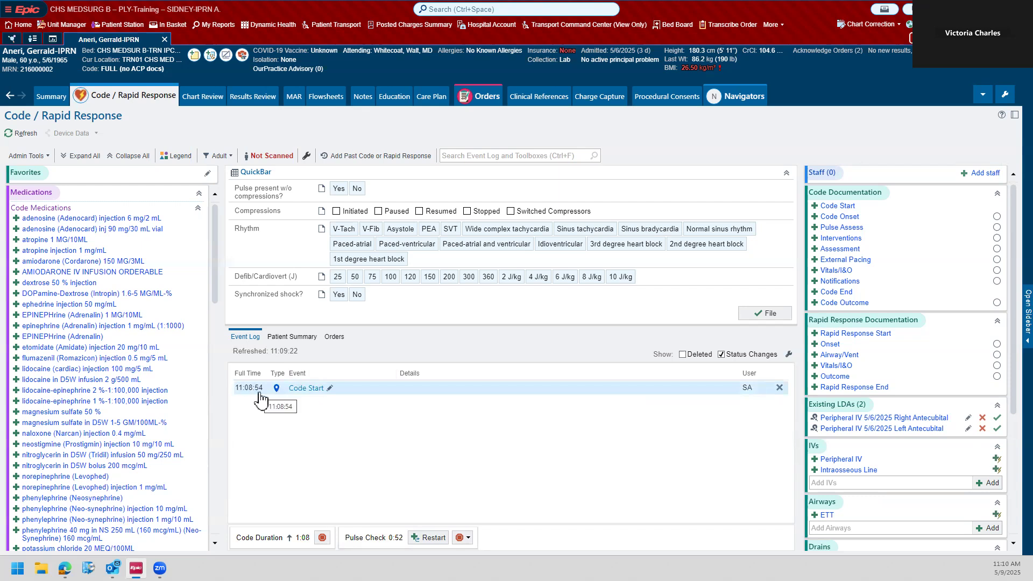
Step: Change the Code Start event's time to 11:06 and check the details of the Code Duration and Pulse Check timers
left_click(330, 389)
left_click(396, 414)
left_click_drag(402, 416, 389, 419)
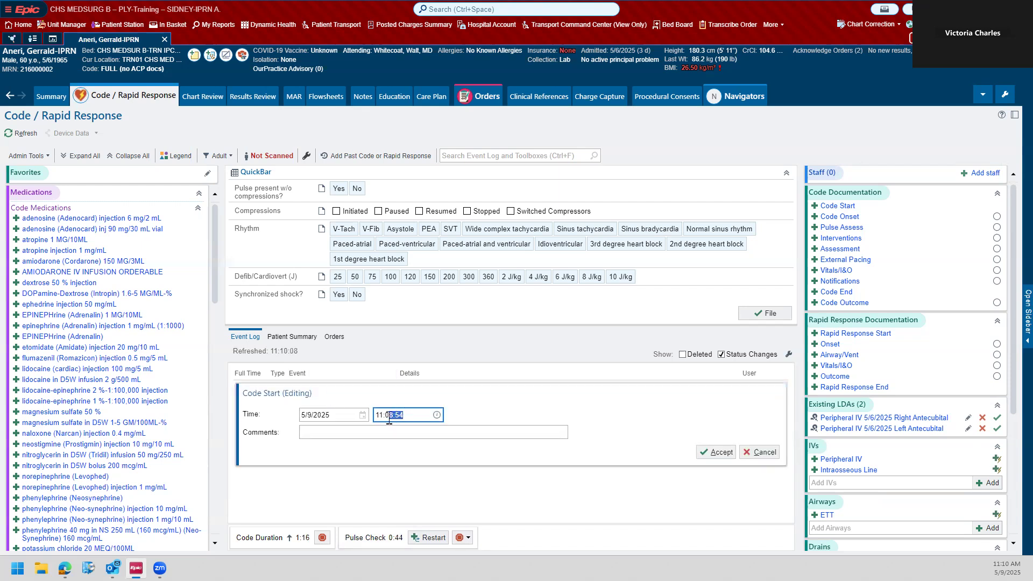
type("6")
key("Return")
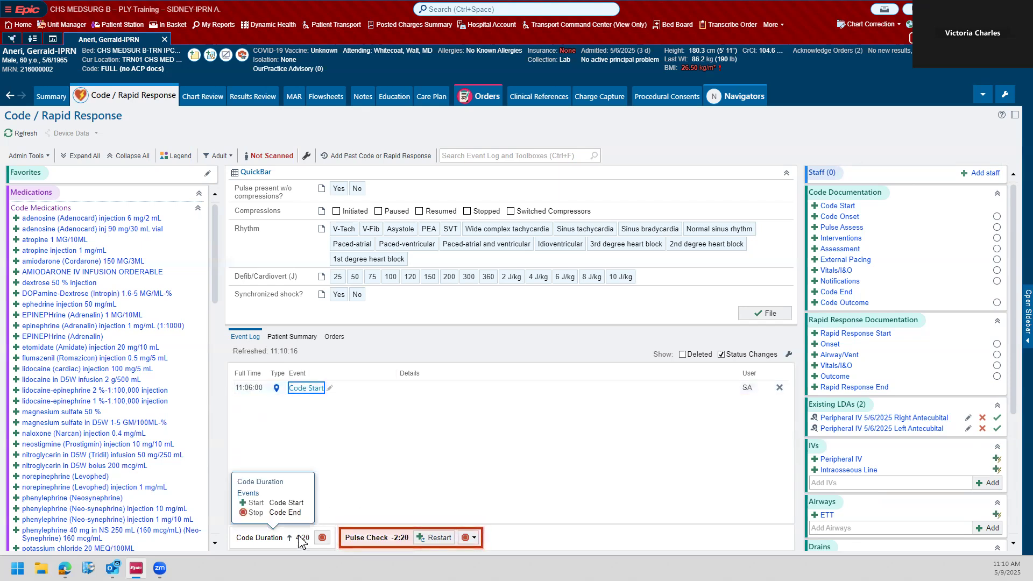
mouse_move(386, 536)
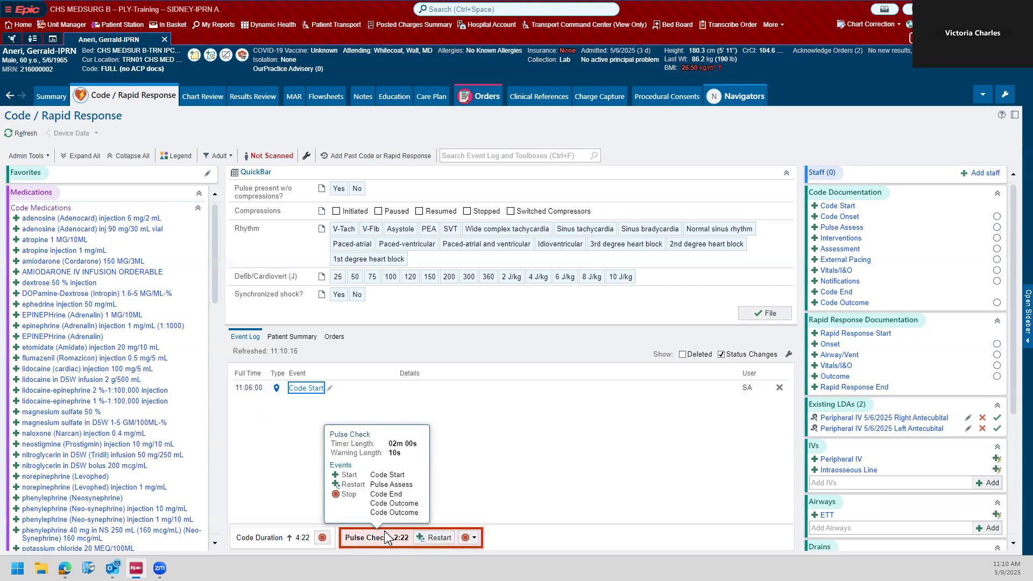
mouse_move(258, 546)
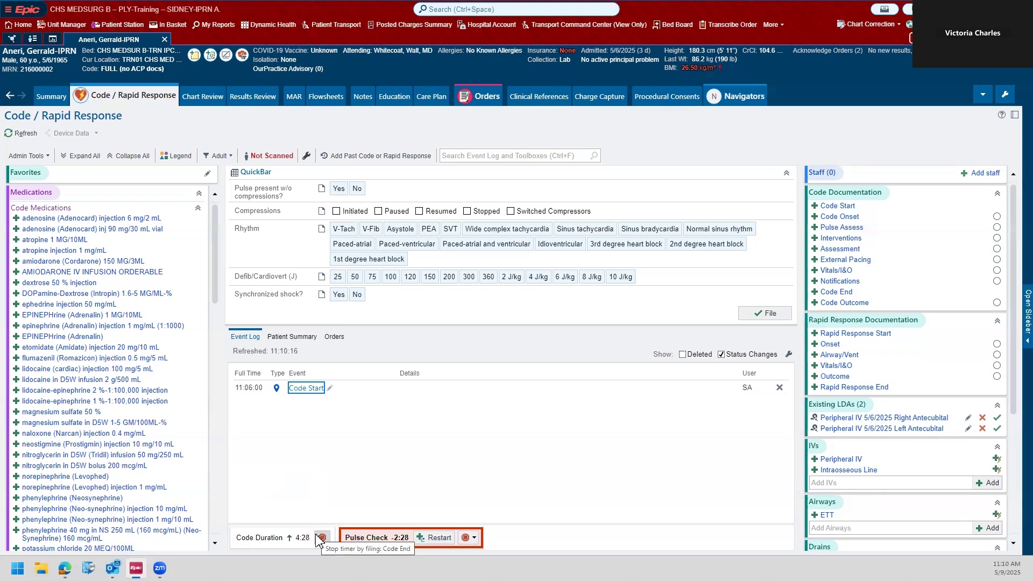
mouse_move(304, 544)
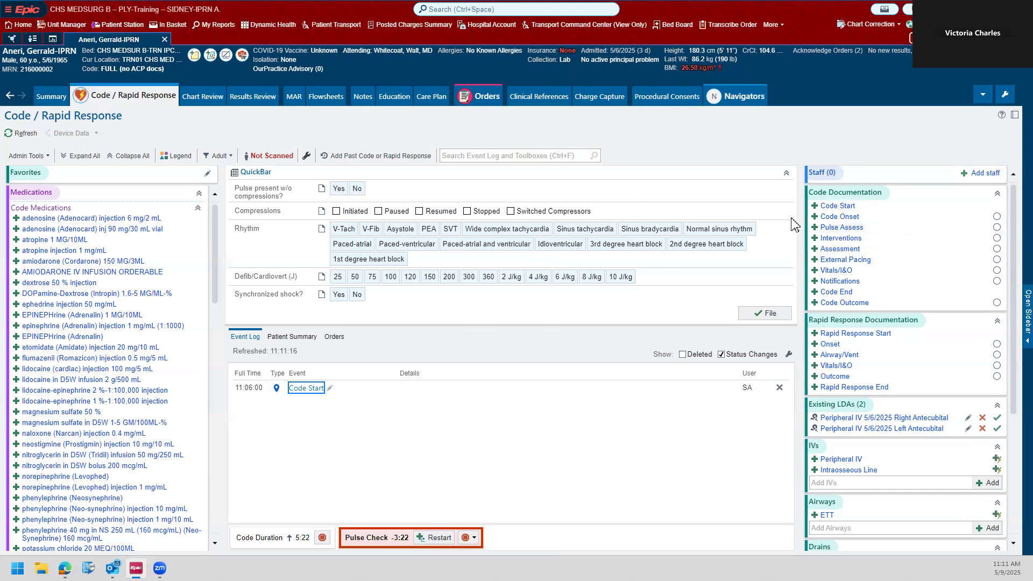
Step: File a Pulse Assess entry at 11:06:25 with pulse present without compressions set to No and a heart rate of 0
left_click(841, 227)
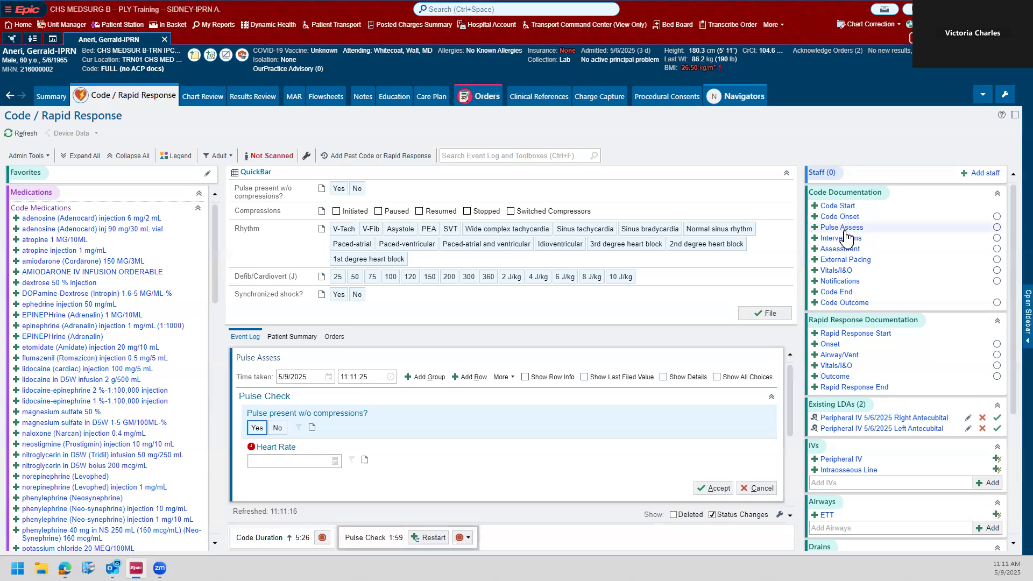
left_click(277, 428)
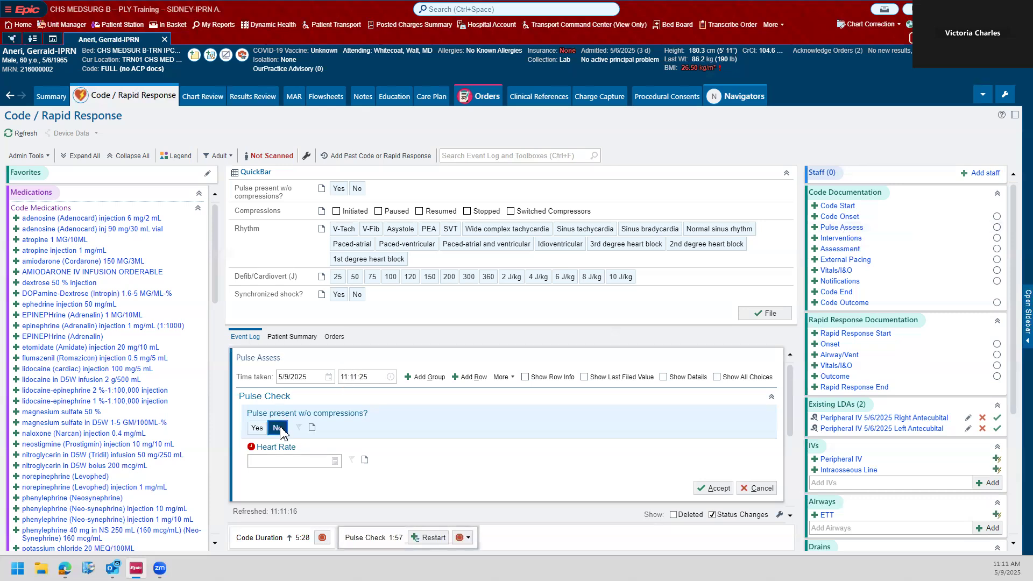
left_click(286, 459)
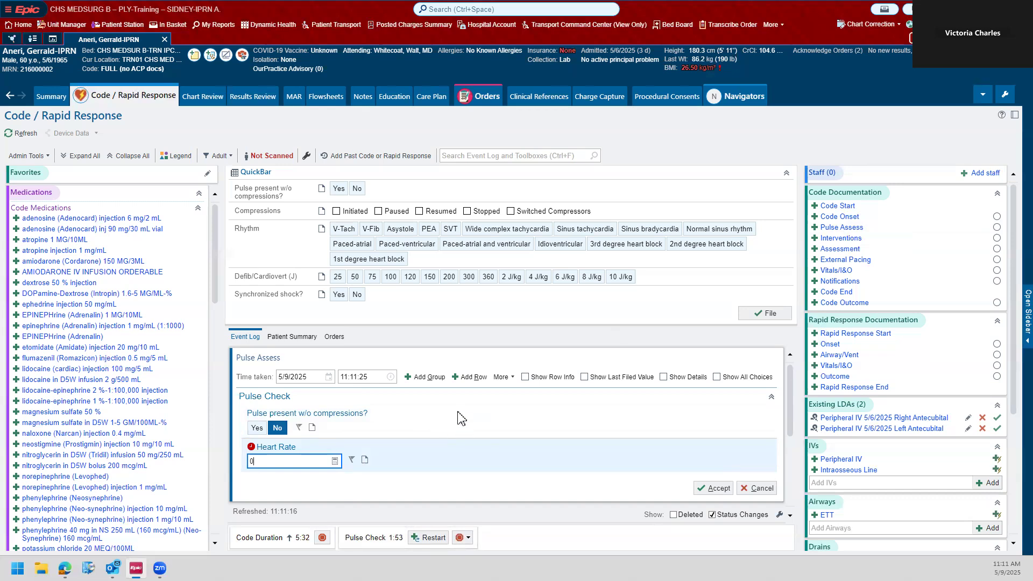
left_click(355, 376)
left_click(353, 376)
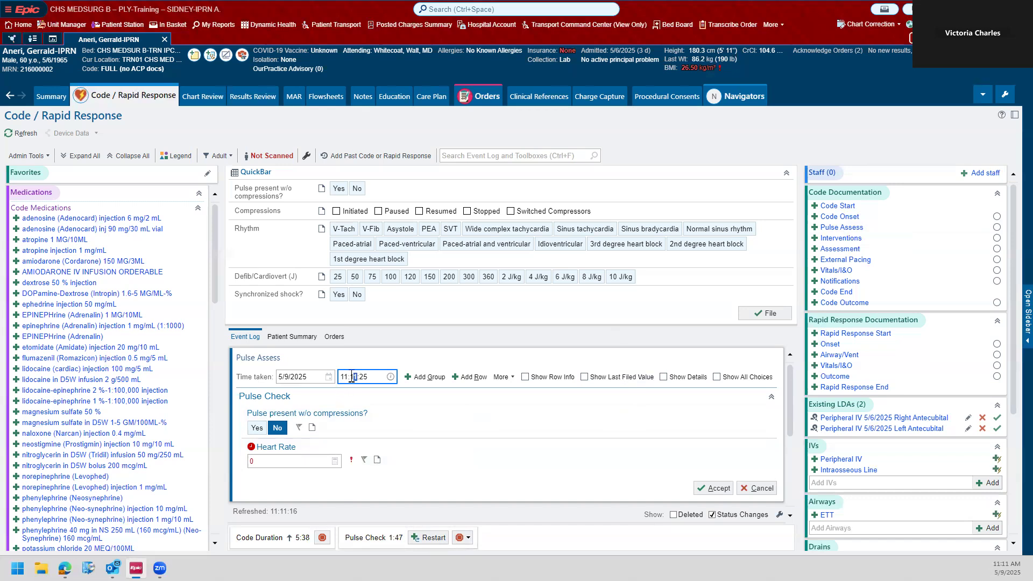
left_click_drag(350, 378, 357, 380)
type("06")
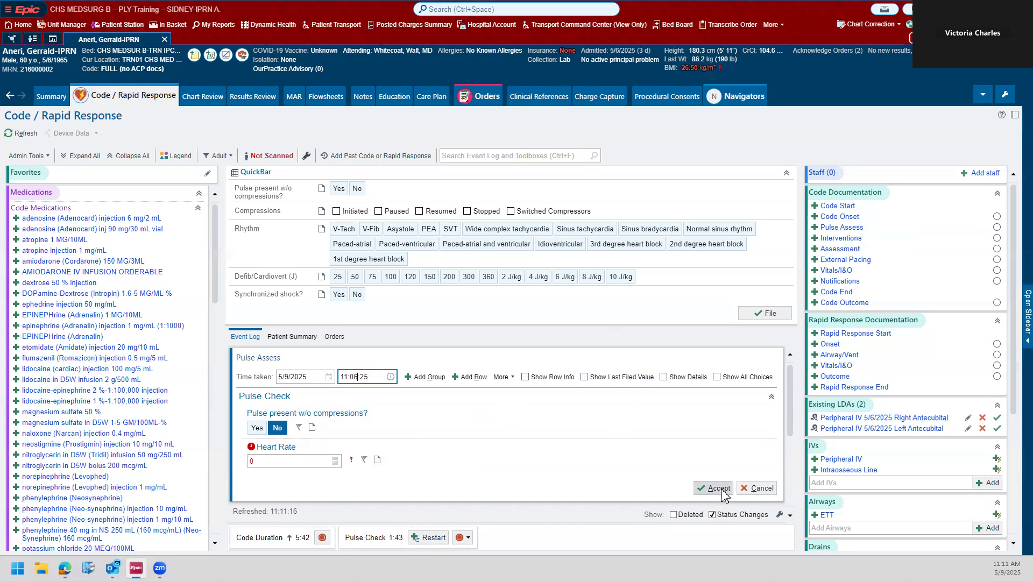
left_click(718, 489)
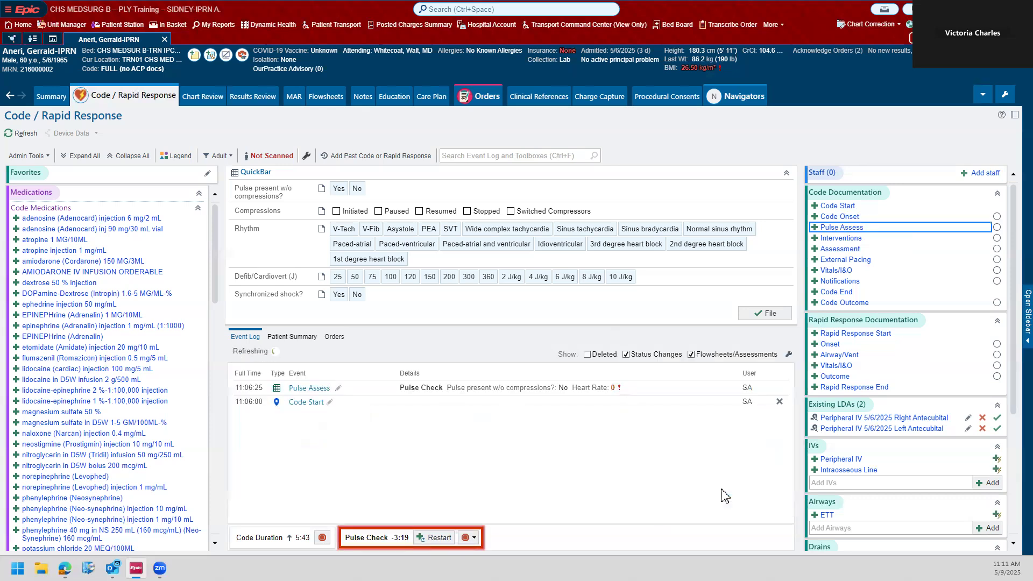
left_click(260, 405)
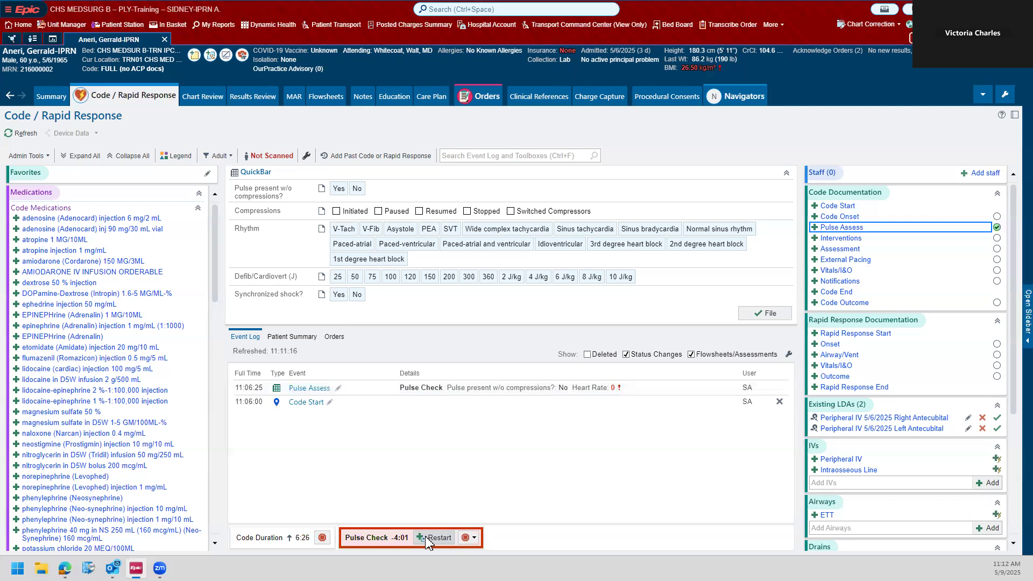
mouse_move(379, 544)
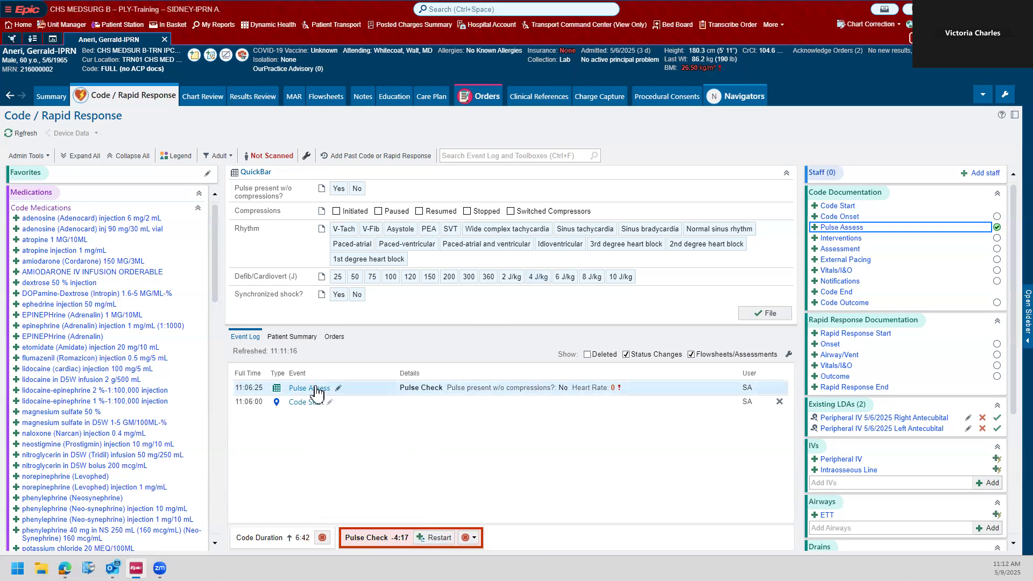
Step: File a QuickBar entry with compressions Initiated, pulse present without compressions No, and rhythm V-Fib
left_click(350, 213)
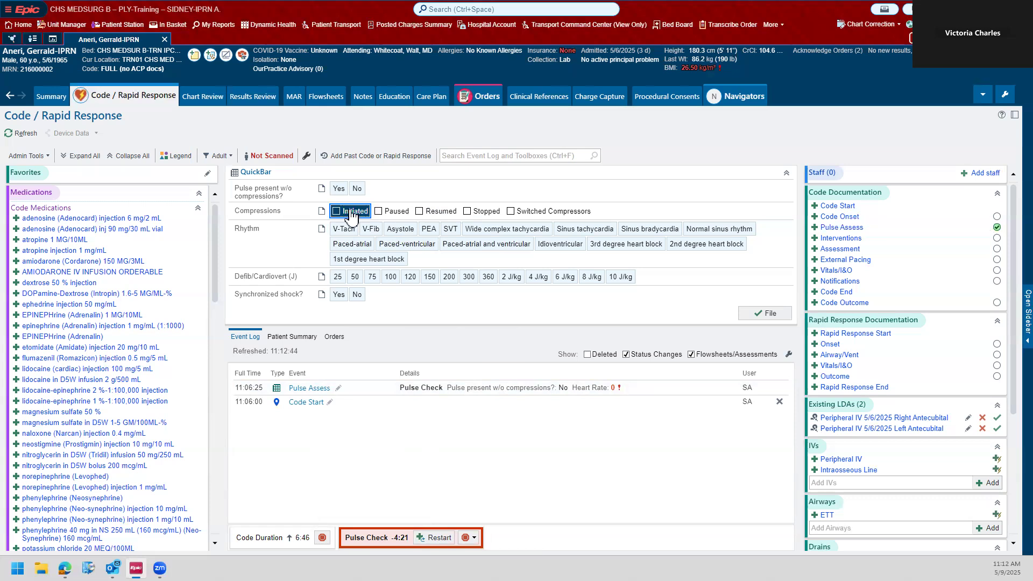
left_click(357, 190)
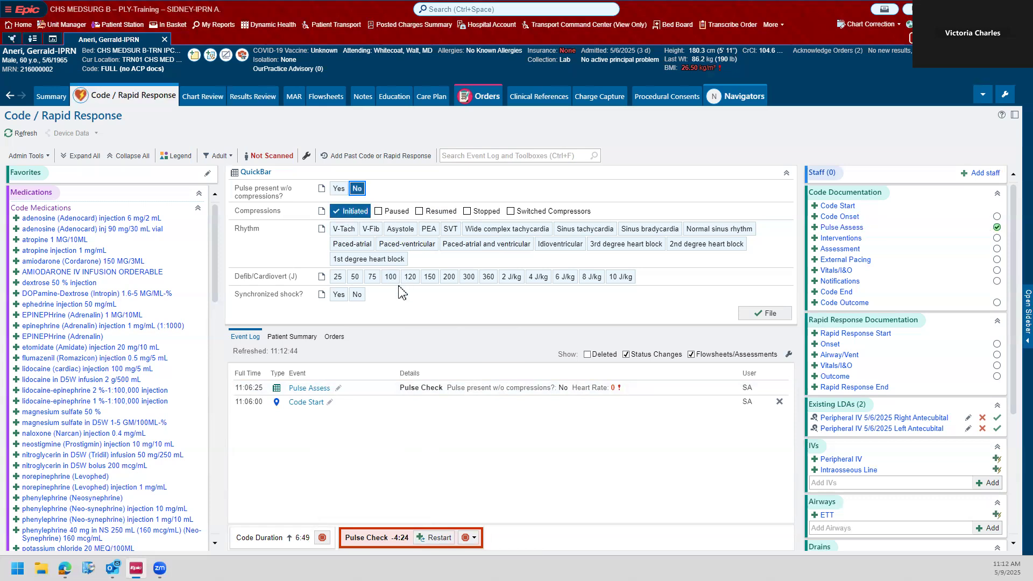
left_click(370, 230)
left_click(775, 314)
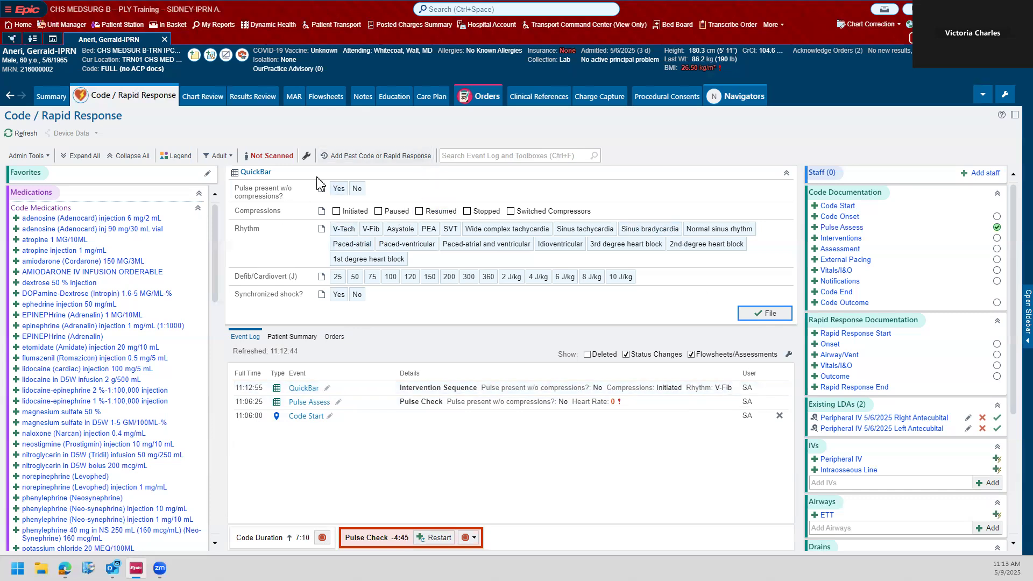
Step: Collapse the QuickBar section to give the event log more room
left_click(786, 174)
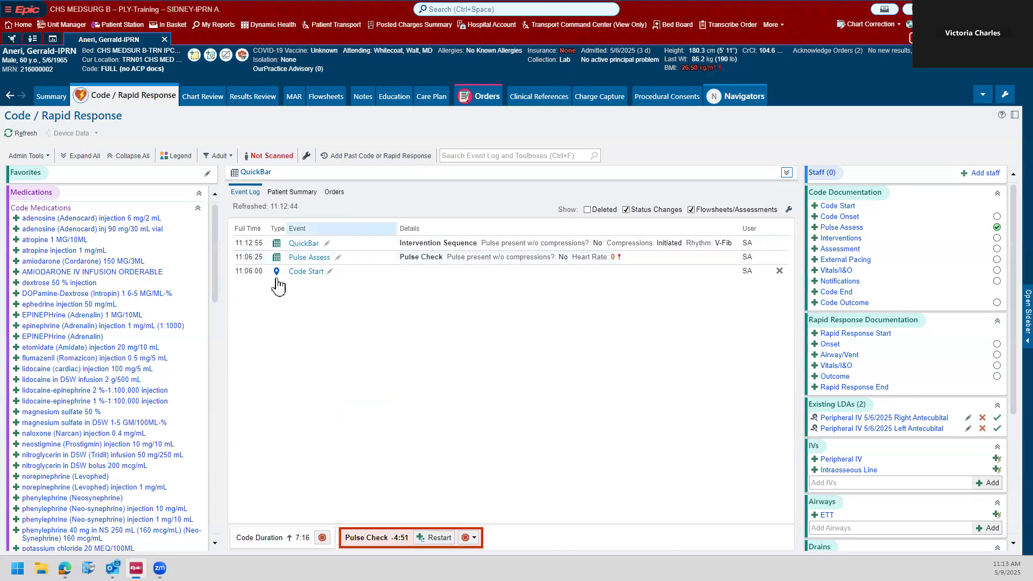
left_click(786, 174)
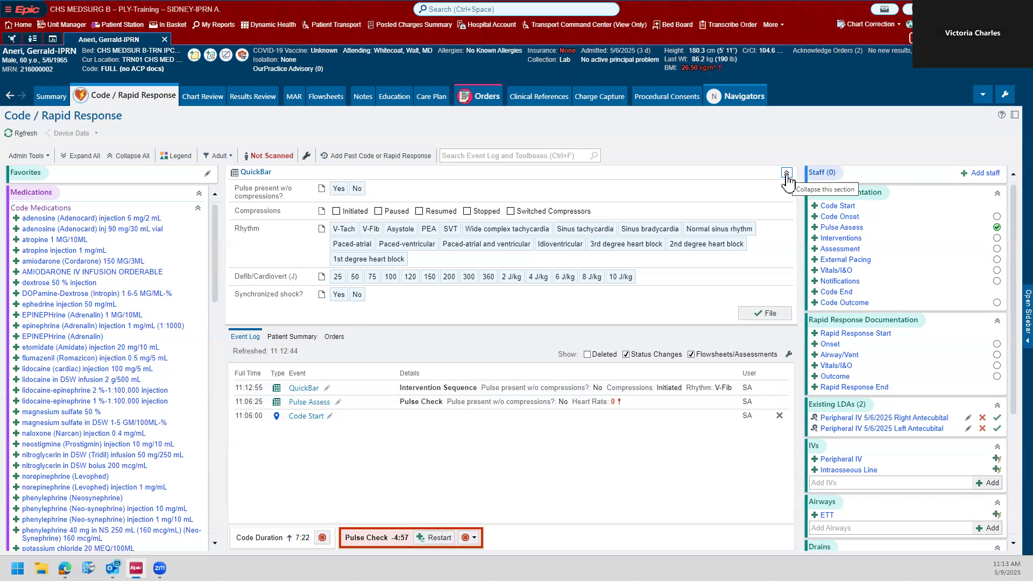
left_click(786, 174)
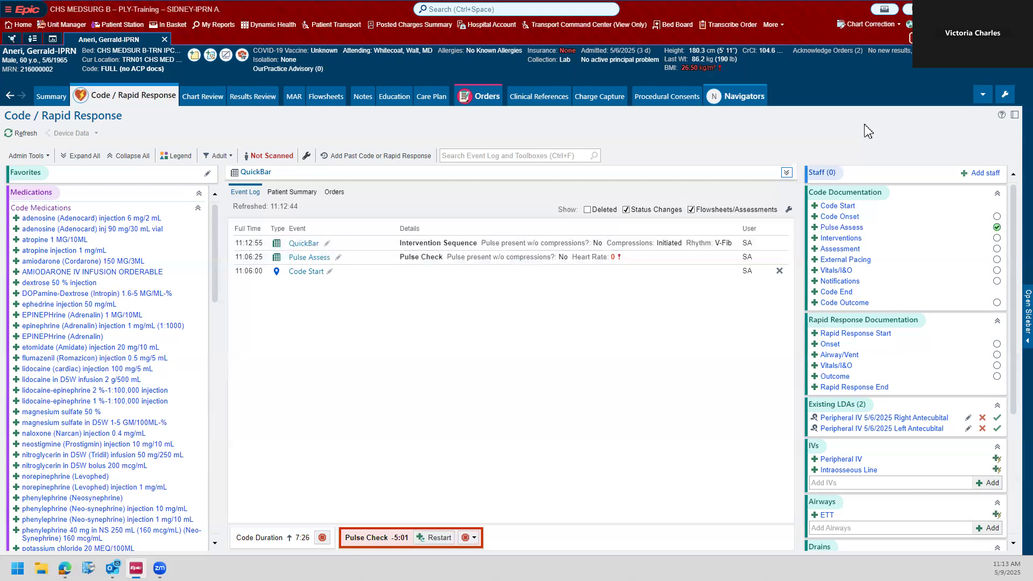
Step: Add a named registered nurse from the provider list and two unknown registered nurses to the code staff as Arrived
left_click(991, 178)
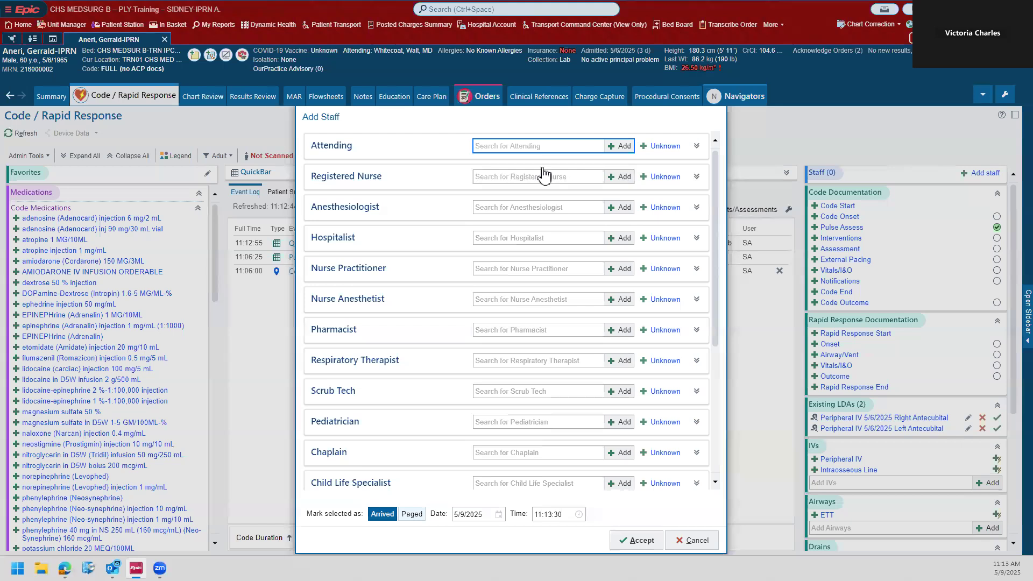
left_click(619, 178)
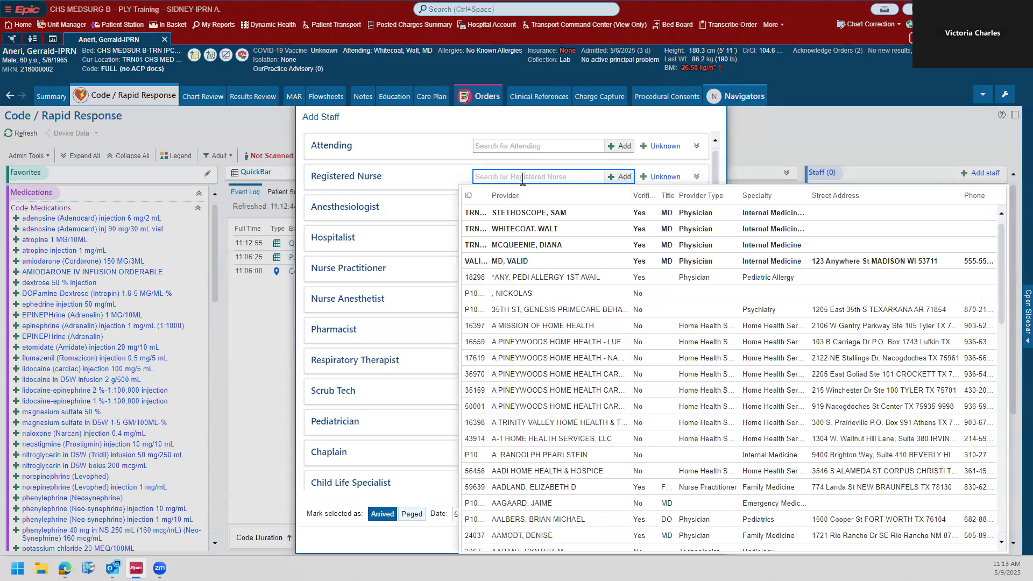
scroll(602, 229, "down", 3)
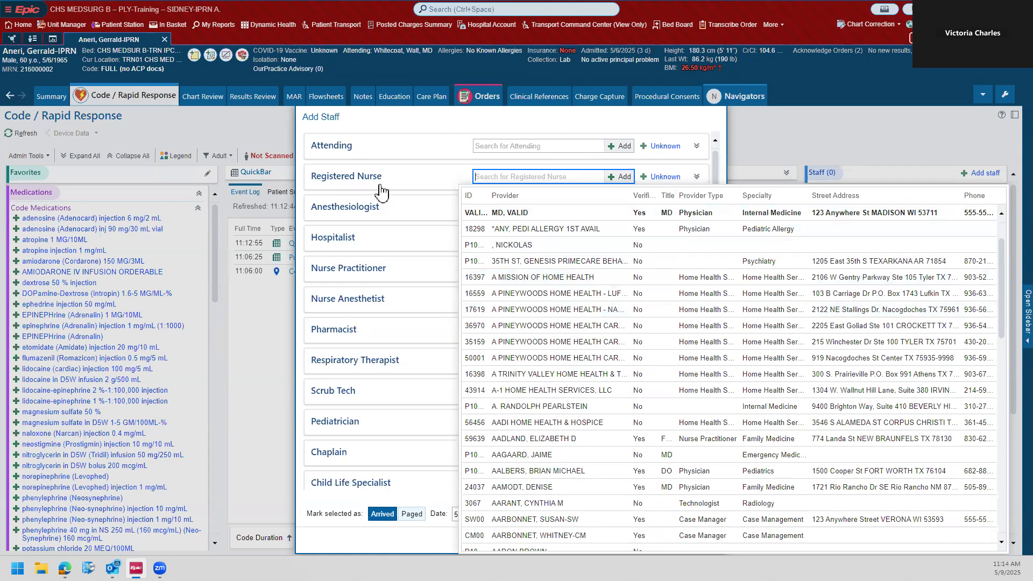
scroll(552, 257, "down", 3)
scroll(551, 257, "down", 3)
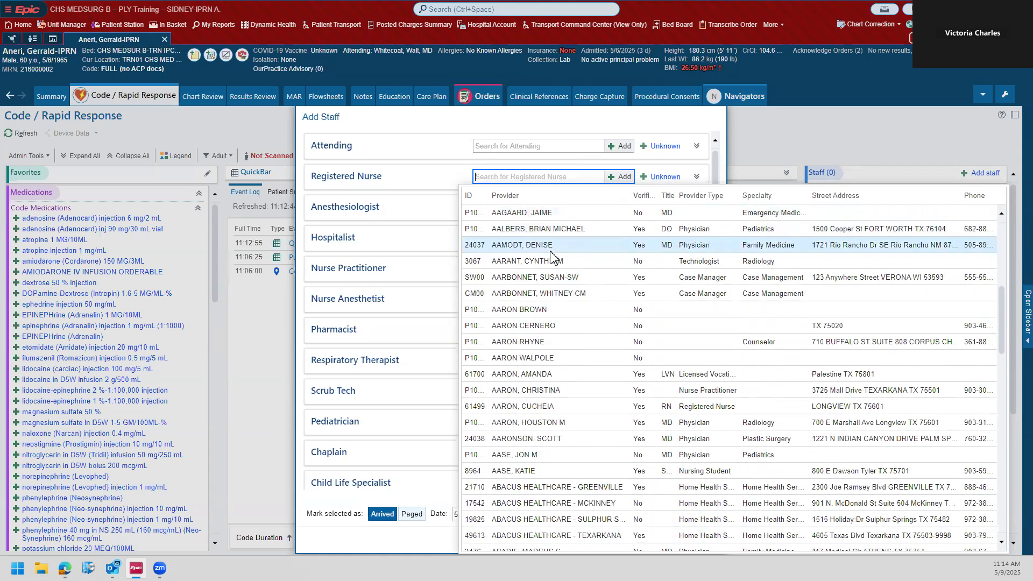
left_click(576, 389)
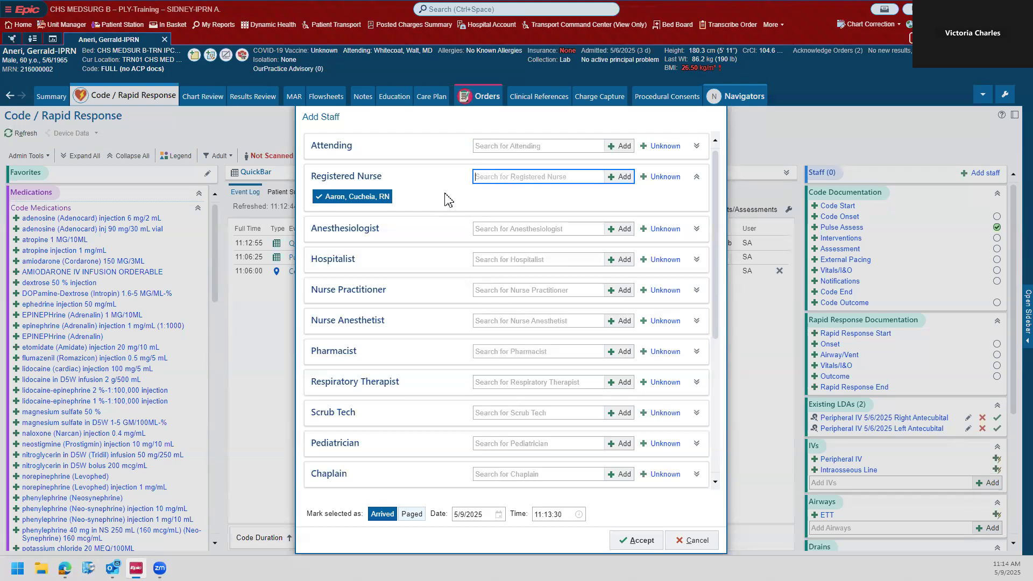
left_click(671, 179)
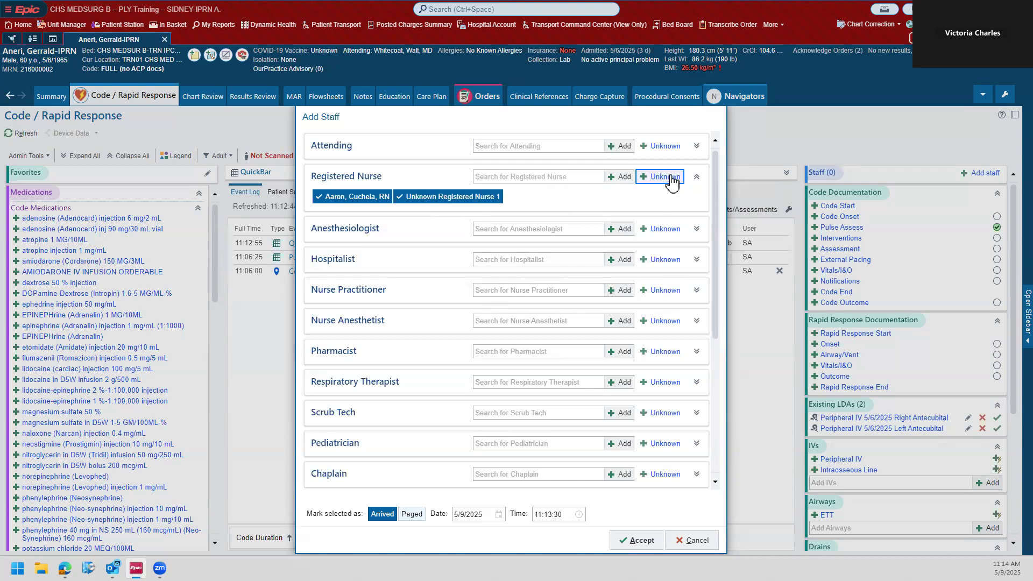
left_click(671, 180)
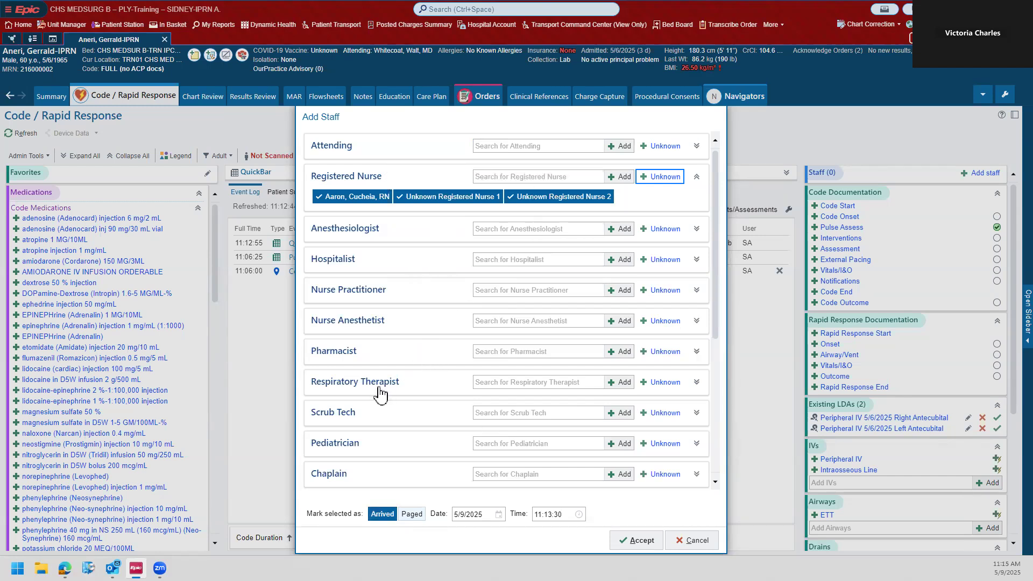
left_click(628, 540)
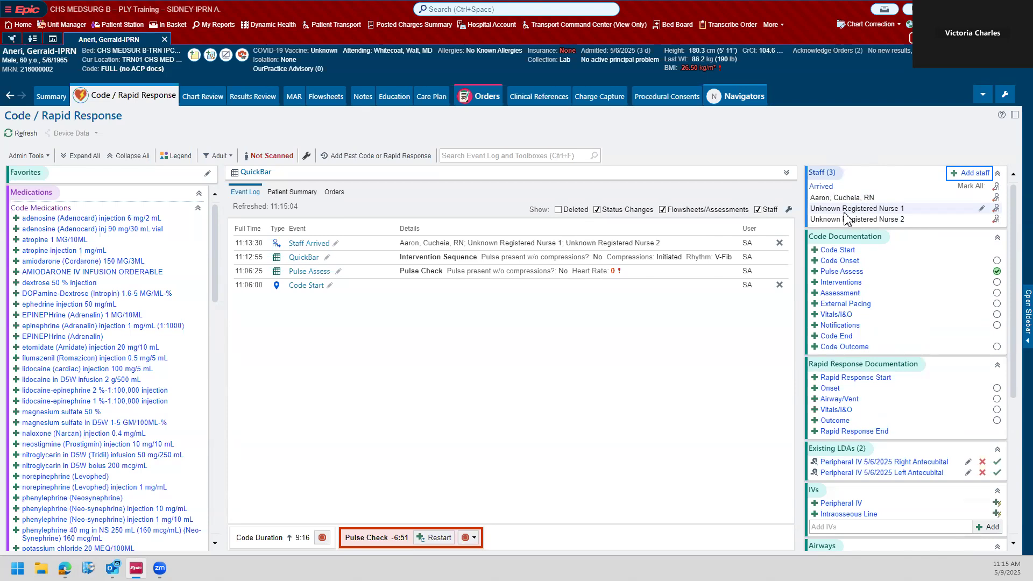
Step: Replace Unknown Registered Nurse 1 in the code staff with a named licensed vocational nurse chosen from the provider list
left_click(983, 209)
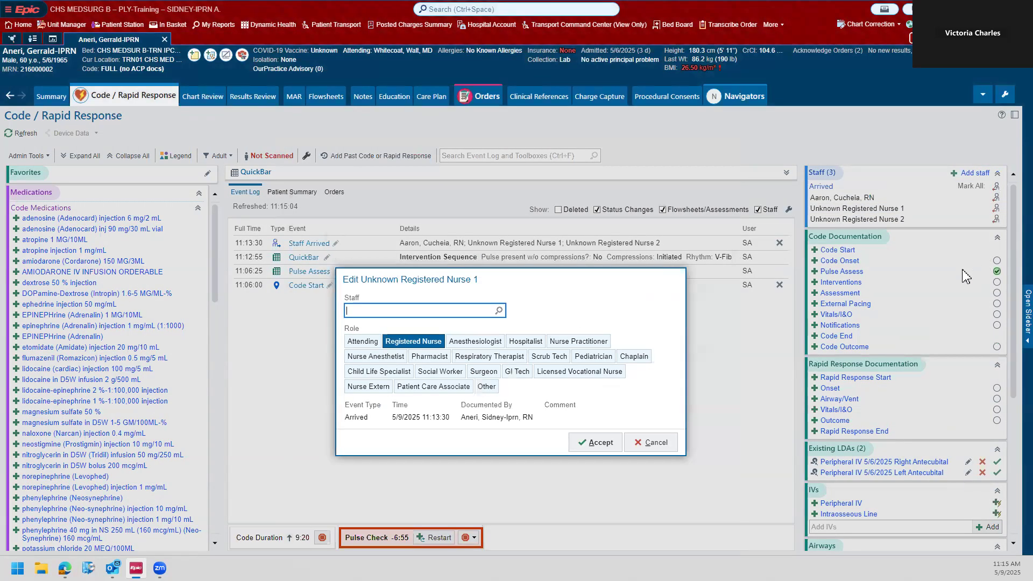
left_click(499, 314)
scroll(463, 371, "down", 3)
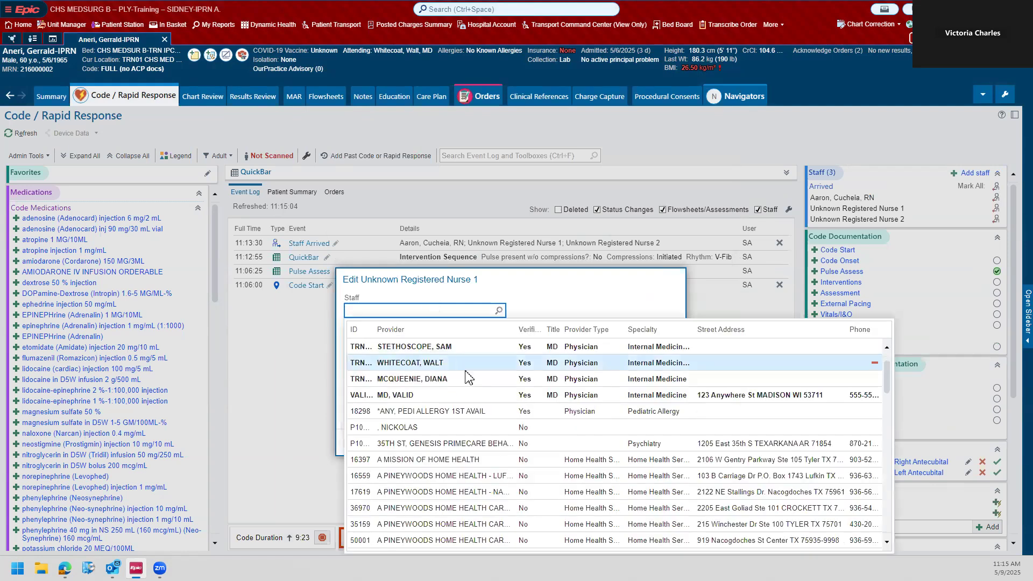
scroll(465, 375, "down", 6)
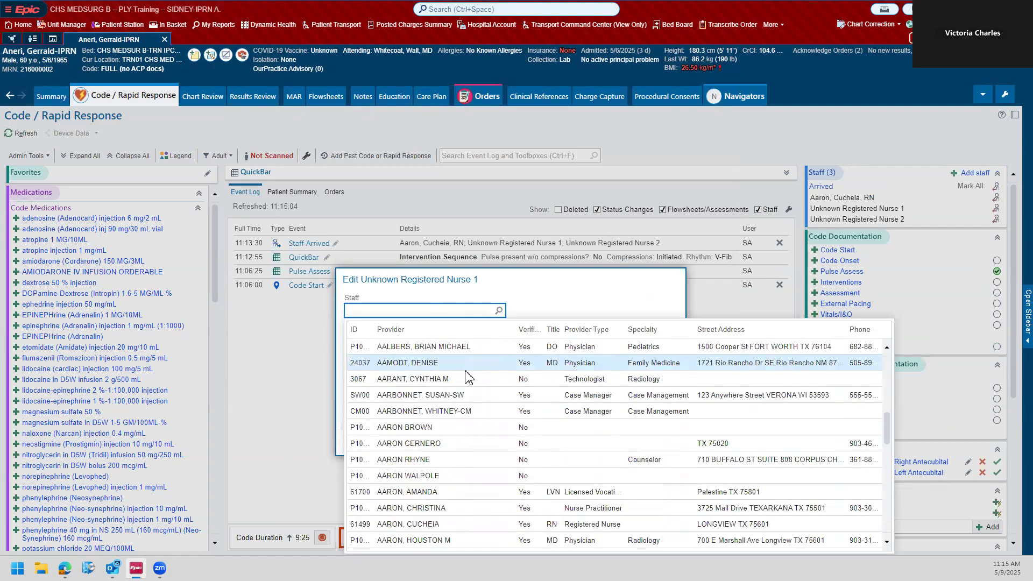
left_click(473, 379)
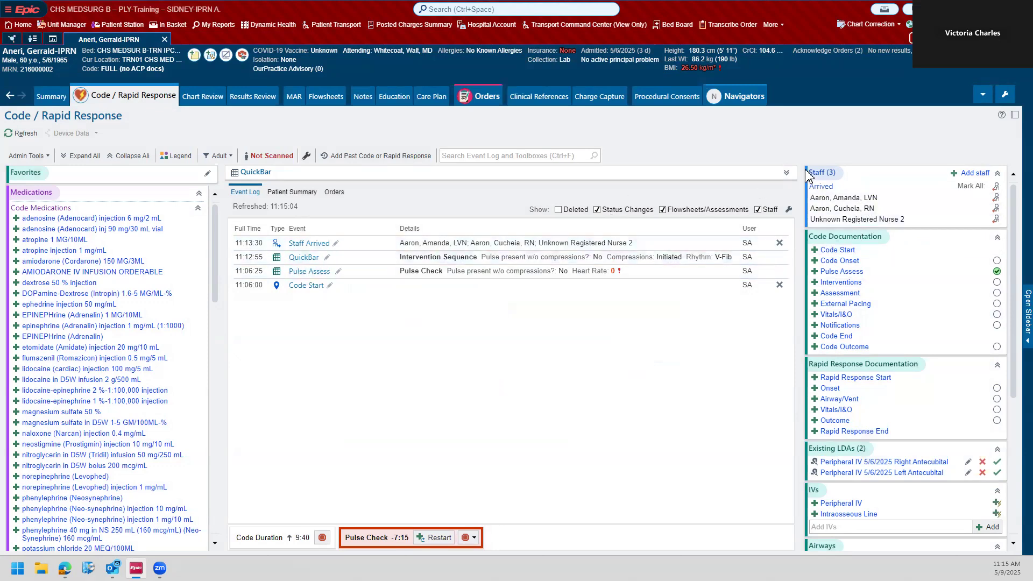
Step: Expand the QuickBar and restart the pulse check timer by filing Pulse Assess with pulse present without compressions No and heart rate 0
left_click(786, 173)
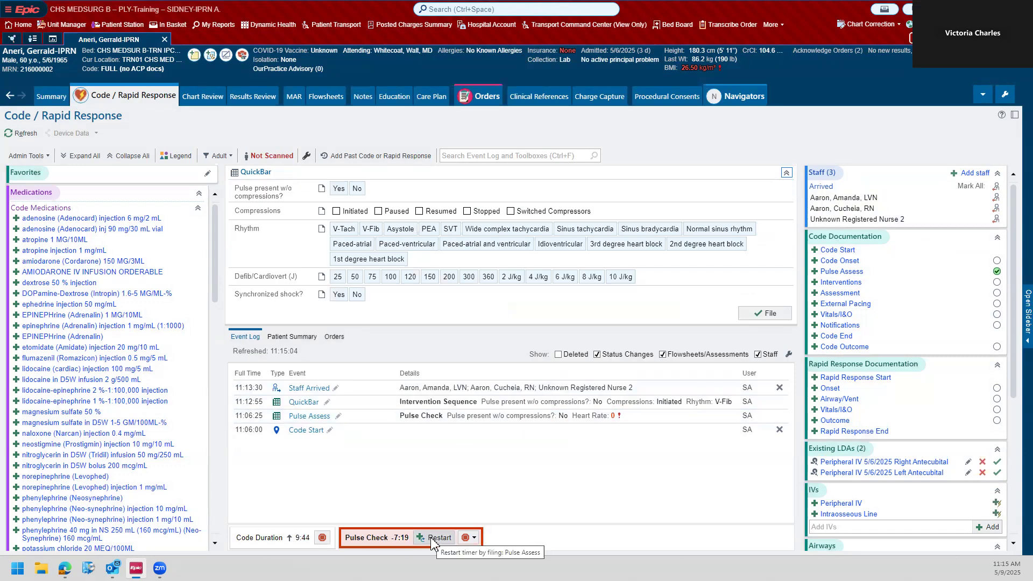
left_click(436, 537)
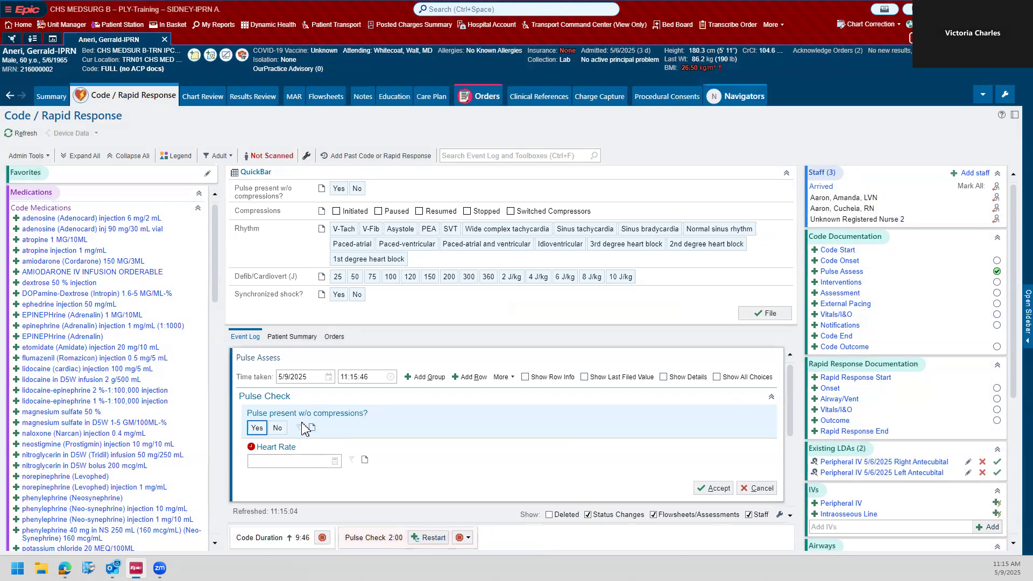
left_click(277, 428)
left_click(261, 460)
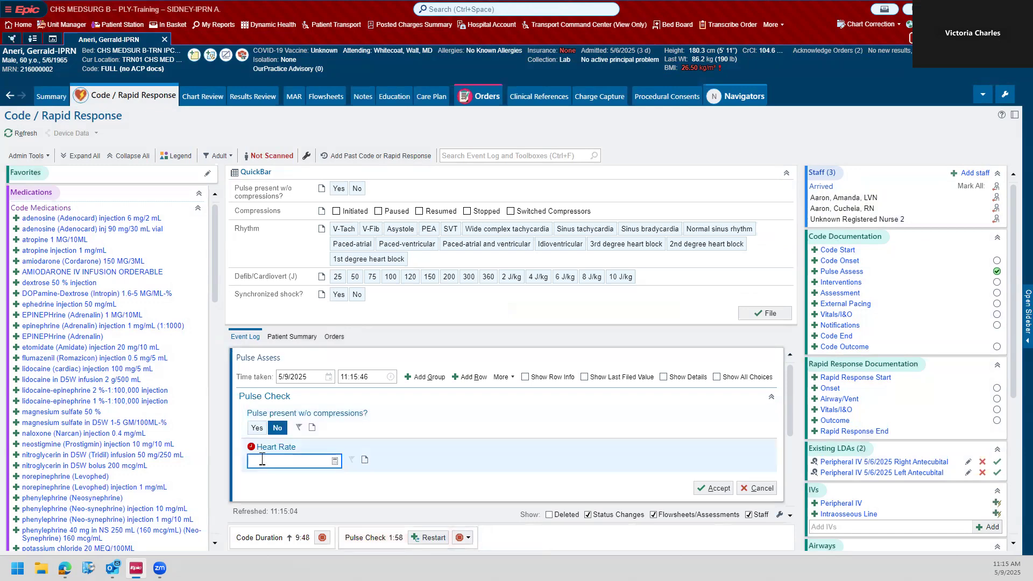
left_click(729, 494)
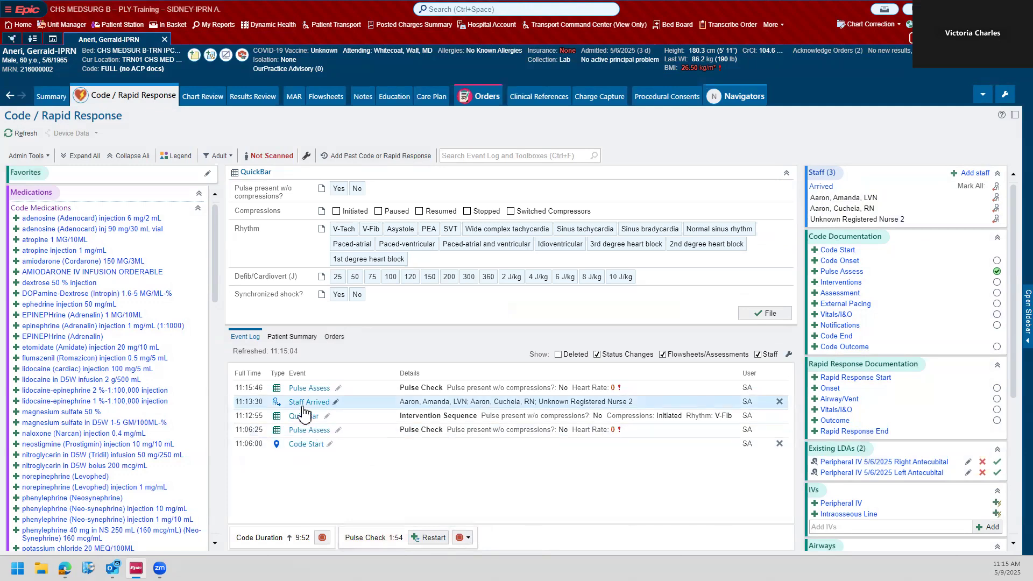
Step: File an Interventions entry with the comment "pads placed on patient", collapsing the QuickBar to give the form more room
mouse_move(363, 546)
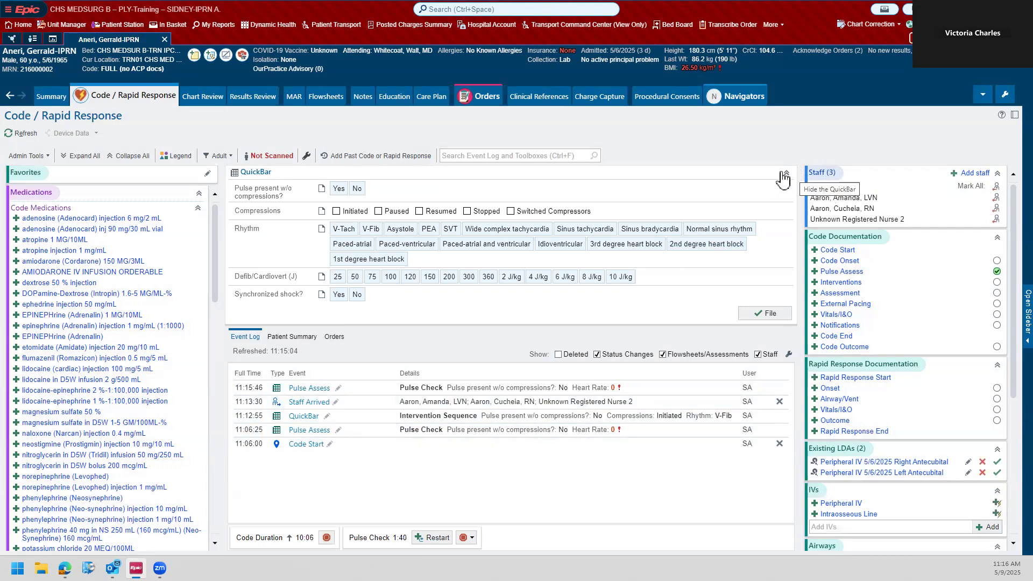
left_click(842, 283)
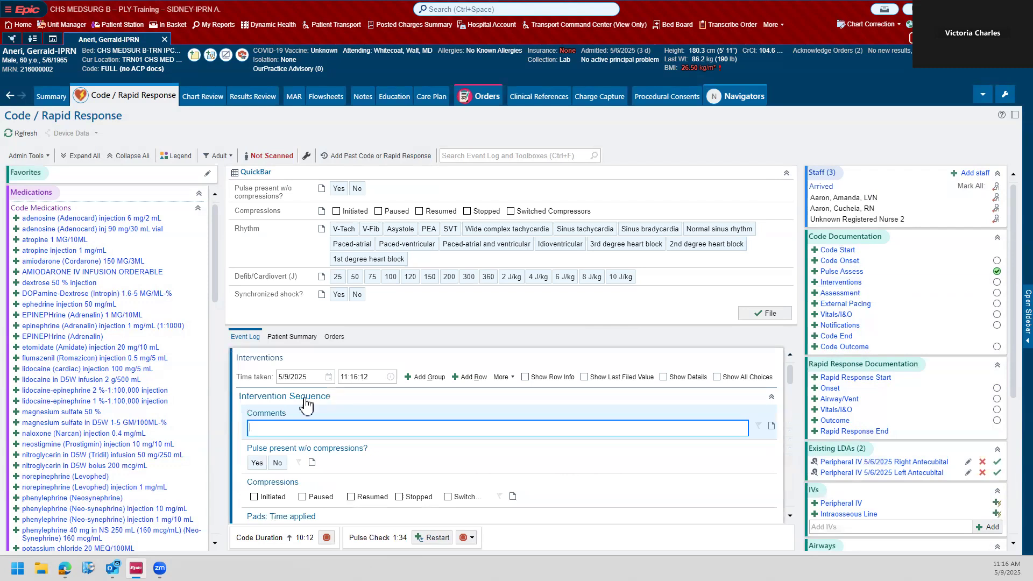
left_click(785, 175)
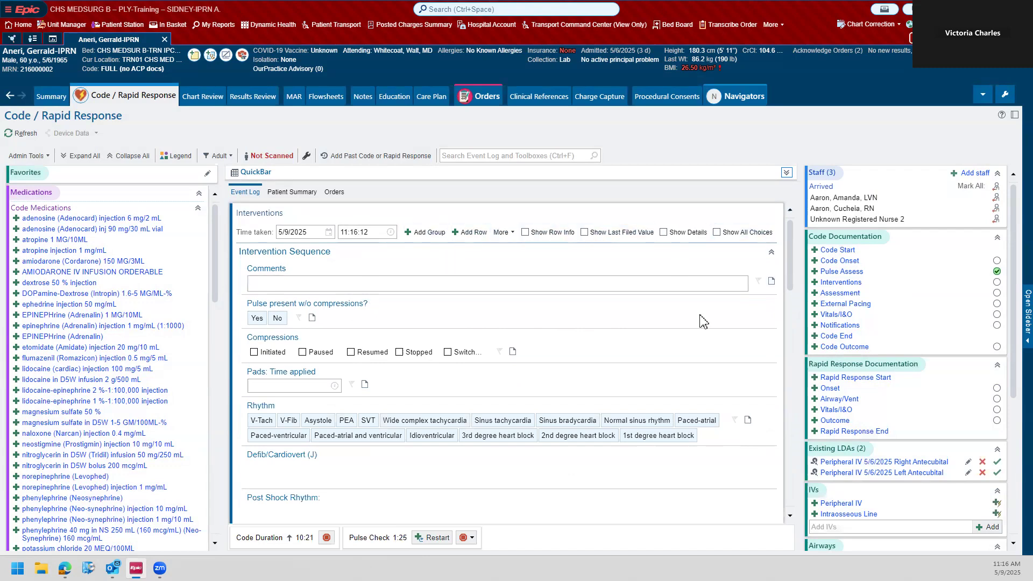
mouse_move(792, 252)
left_mouse_down()
mouse_move(777, 427)
mouse_move(794, 376)
mouse_move(801, 246)
left_mouse_up()
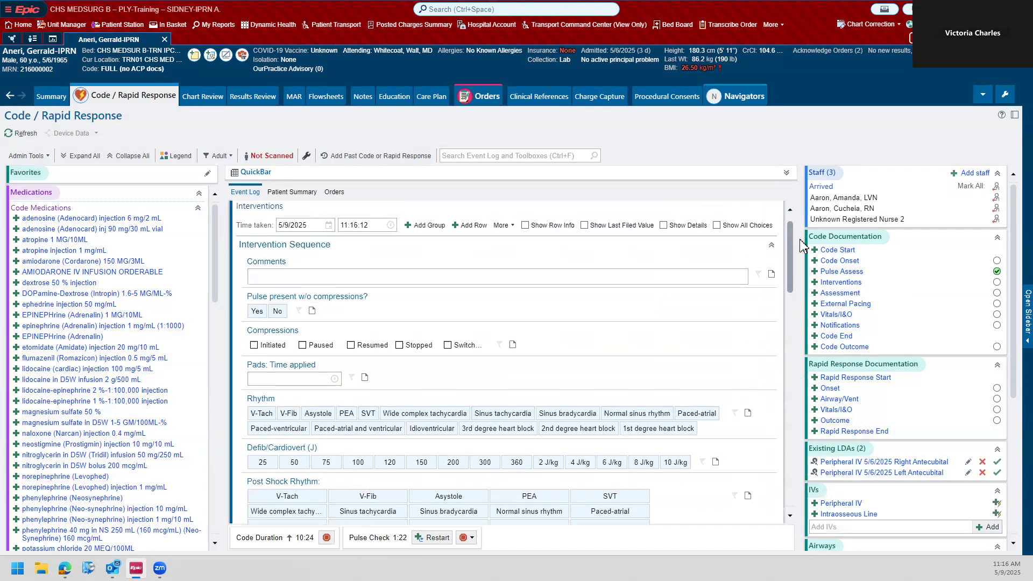
left_click(309, 275)
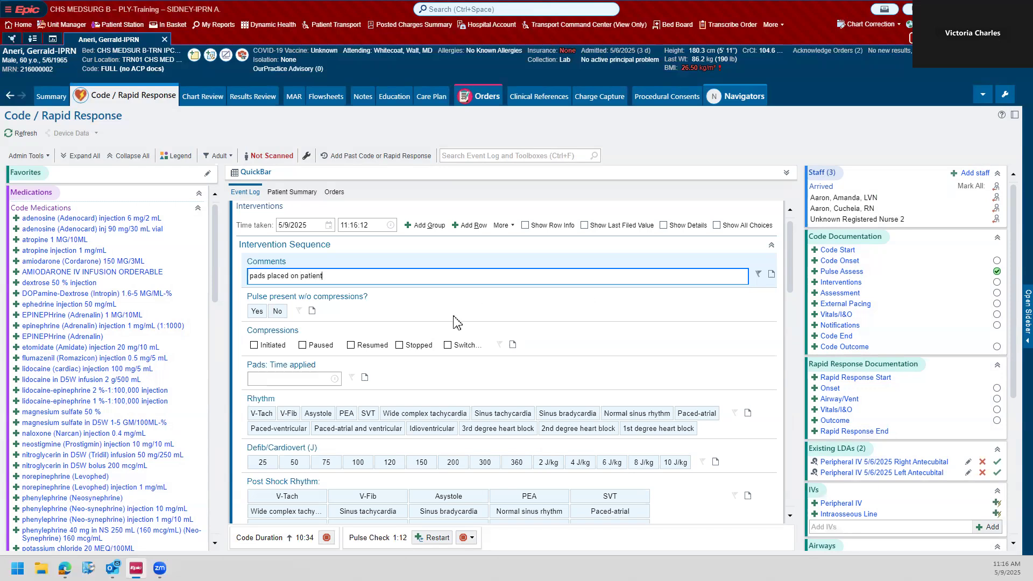
key("Return")
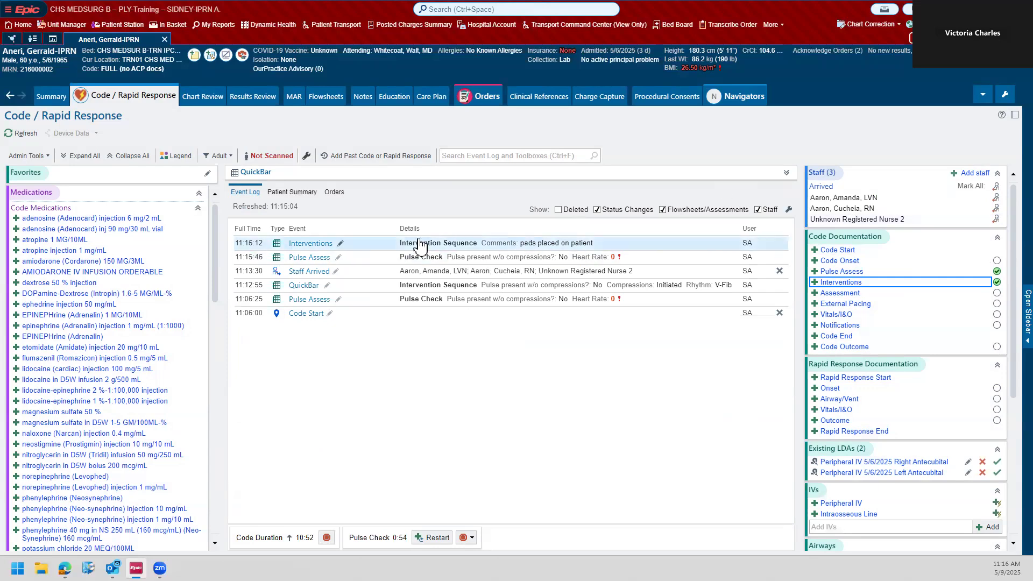
Step: File a QuickBar entry with compressions Paused, rhythm V-Fib, Defib/Cardiovert 200 J and synchronized shock No
left_click(786, 173)
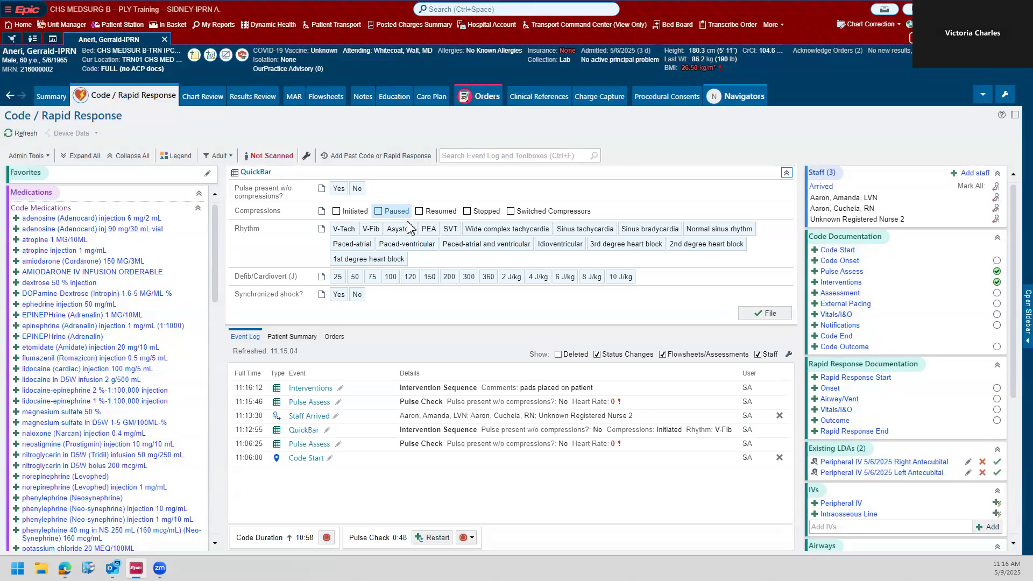
left_click(449, 277)
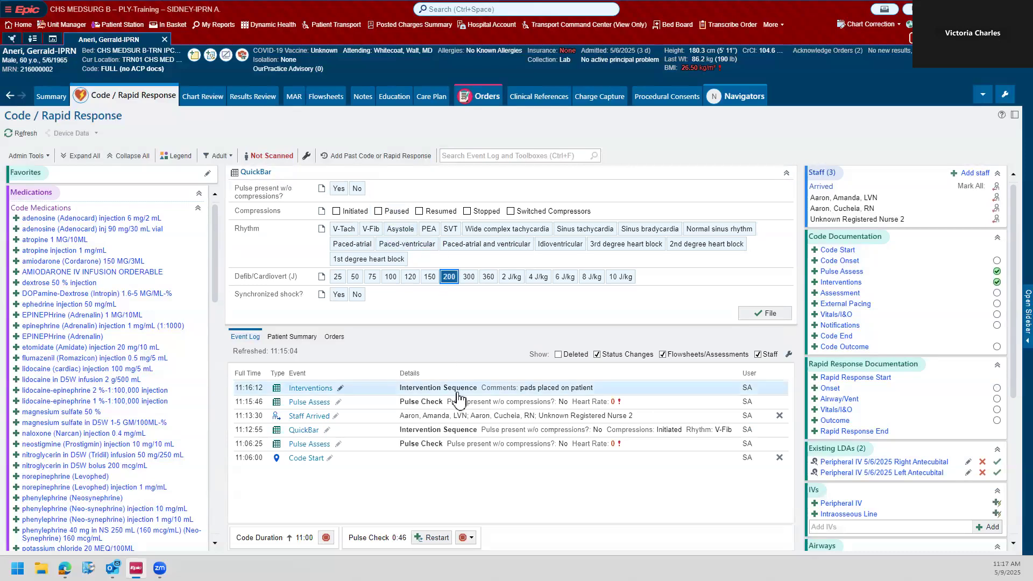
left_click(357, 294)
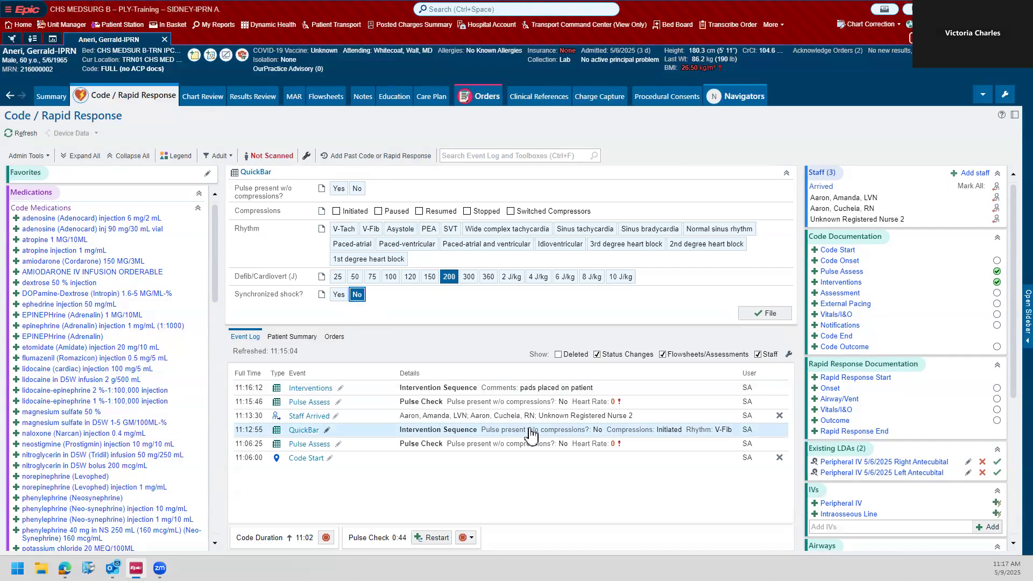
left_click(371, 228)
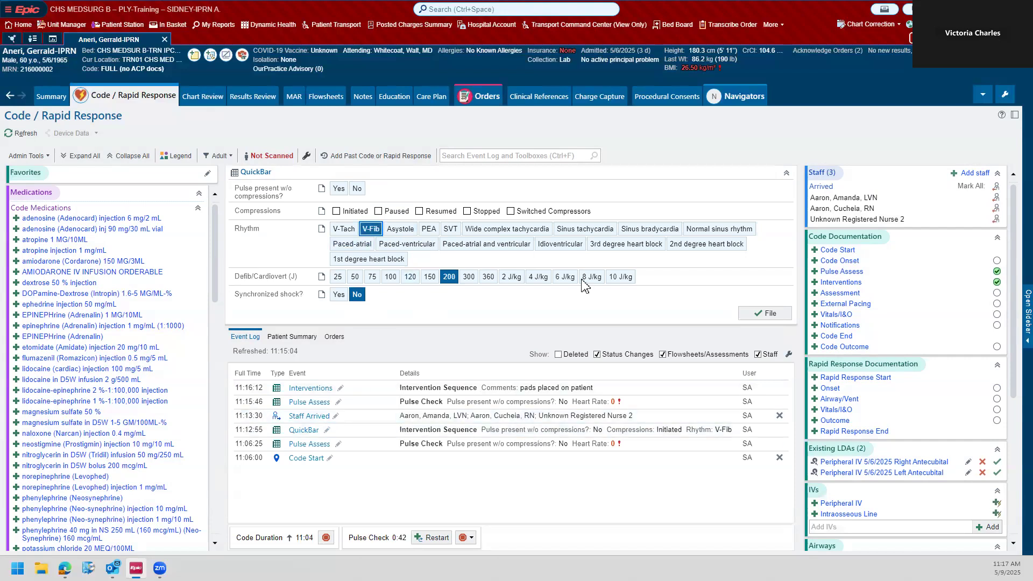
left_click(397, 211)
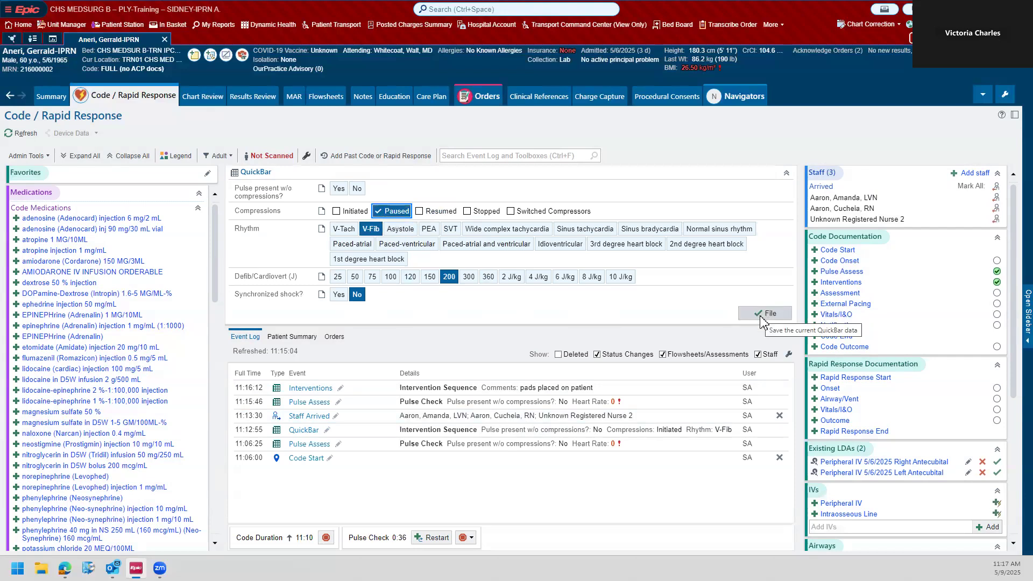
left_click(760, 320)
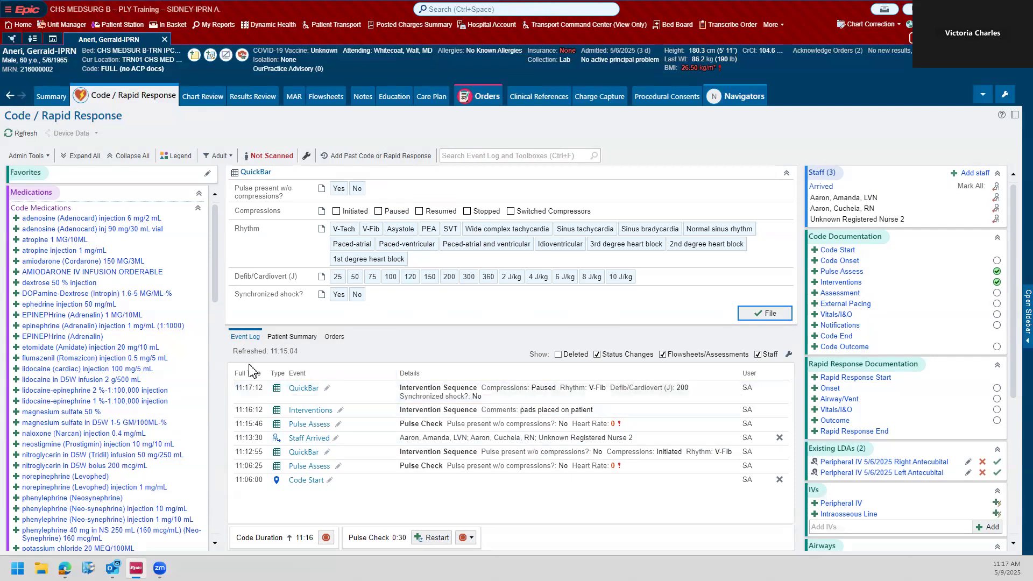
Step: File a QuickBar entry with compressions Resumed and collapse the QuickBar section
left_click(427, 212)
left_click(753, 313)
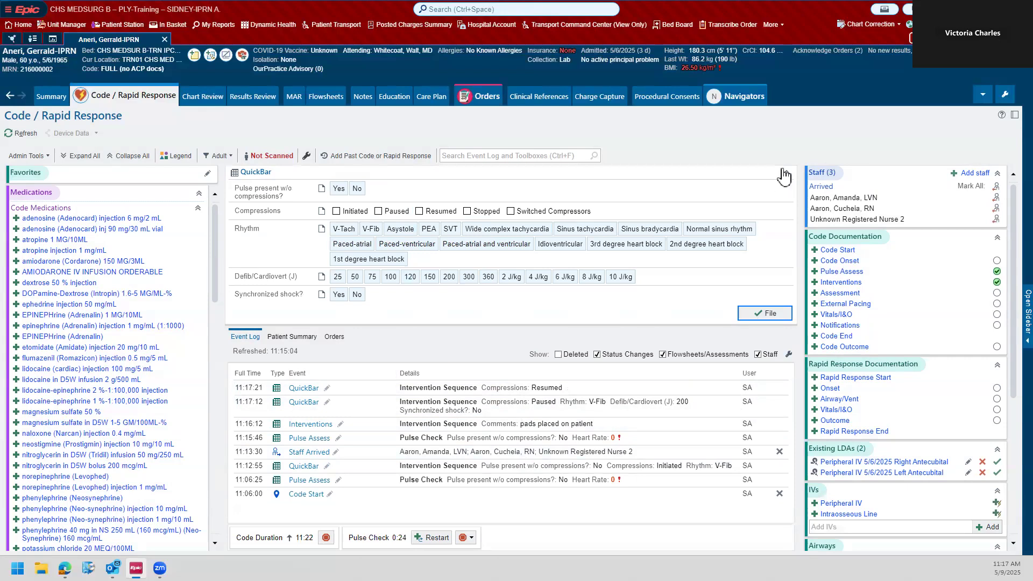
left_click(785, 172)
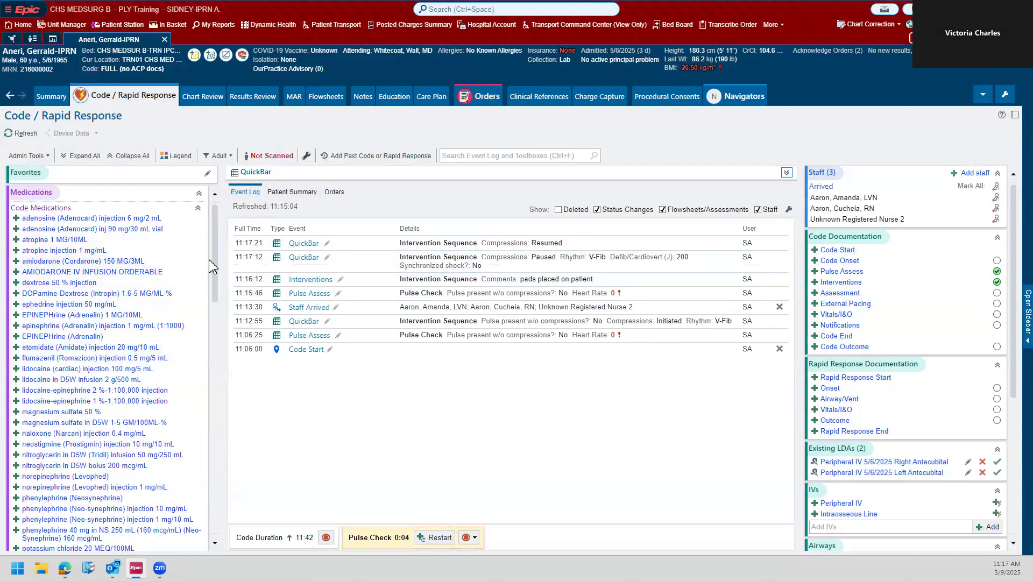
scroll(185, 271, "down", 2)
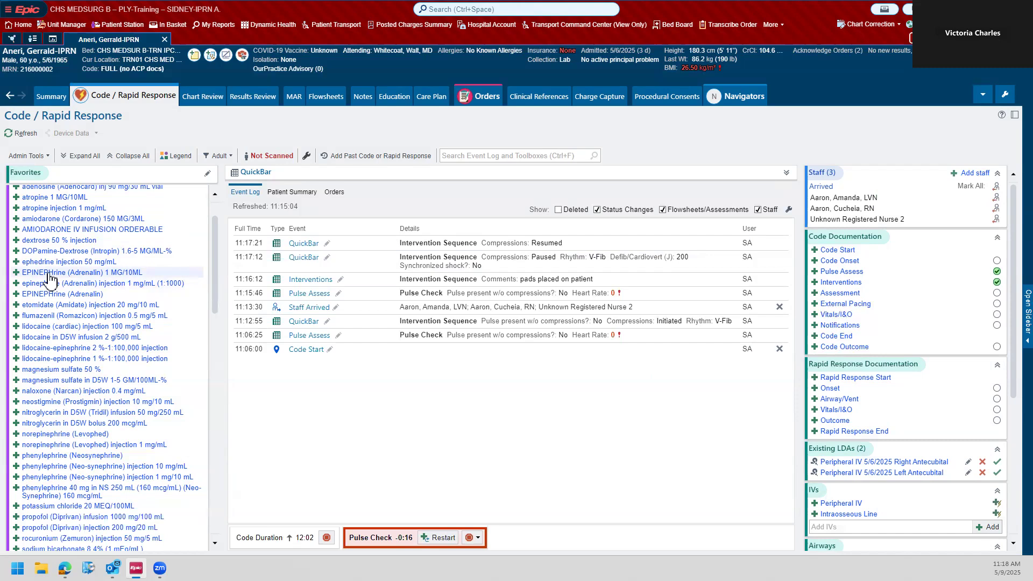
Step: File a Code Onset entry with code presentation Code 44 Adult, witnessed Unknown and code initiated by RN
left_click(849, 263)
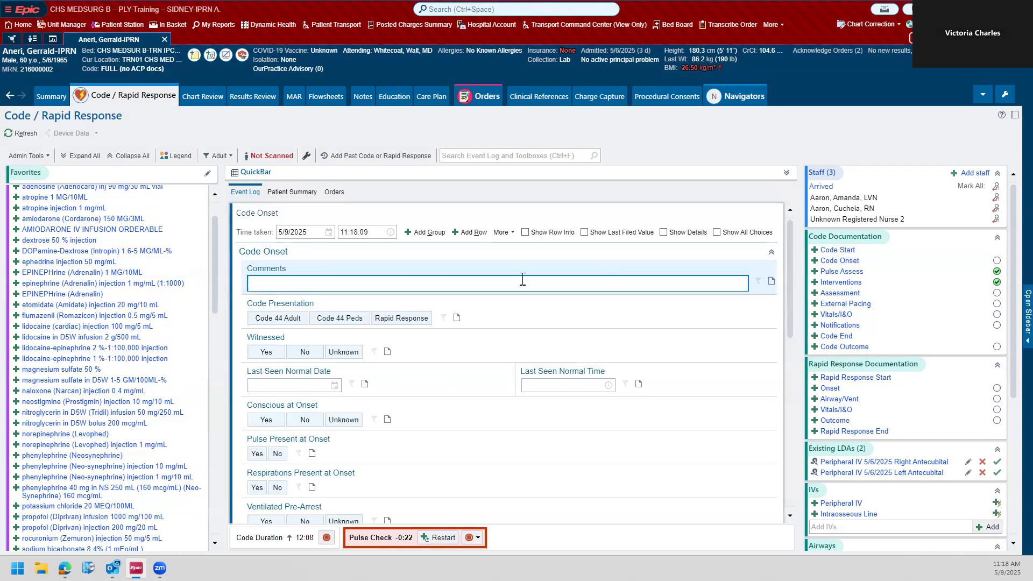
left_click(298, 323)
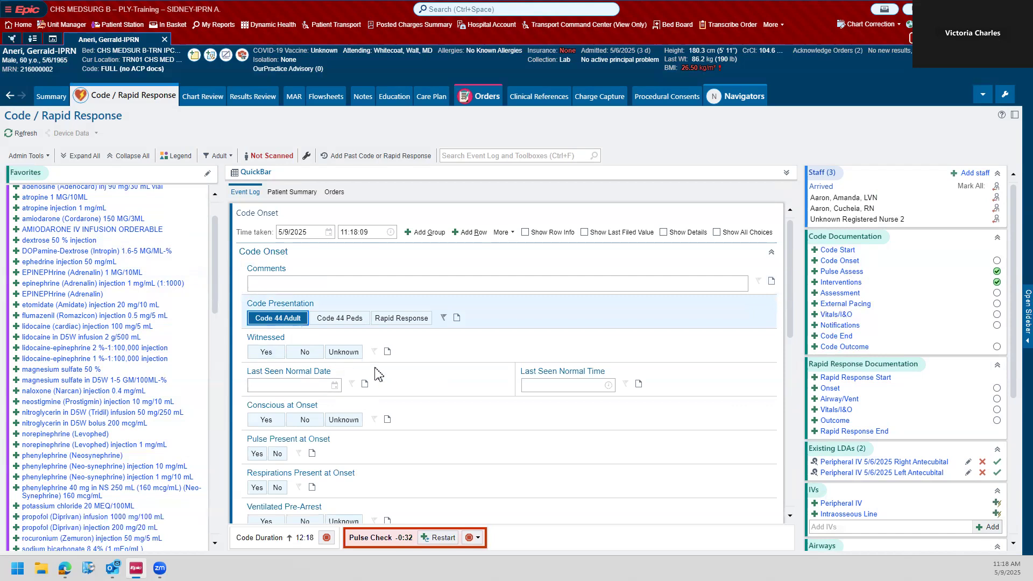
left_click(343, 352)
scroll(439, 357, "down", 1)
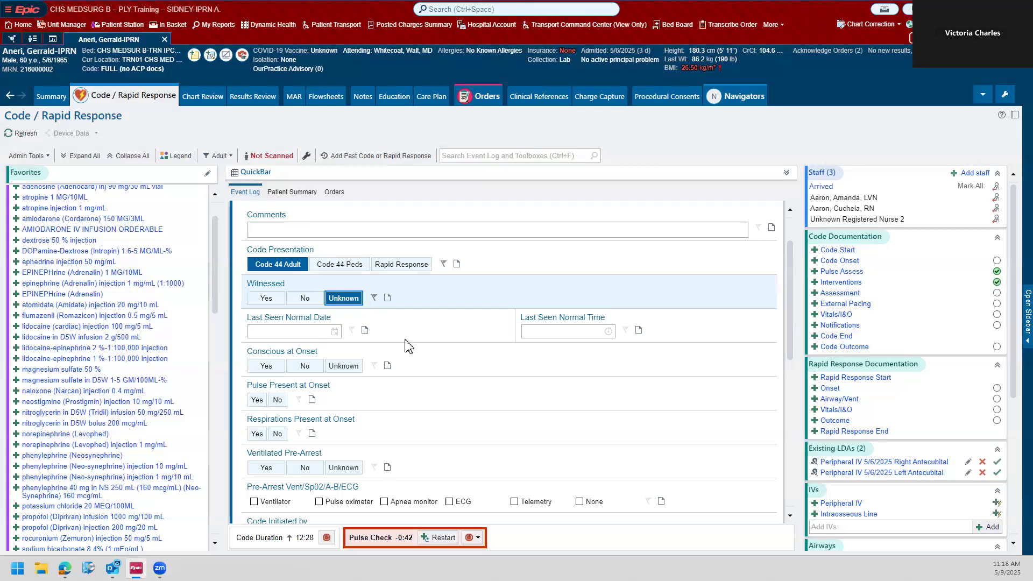
scroll(409, 345, "down", 2)
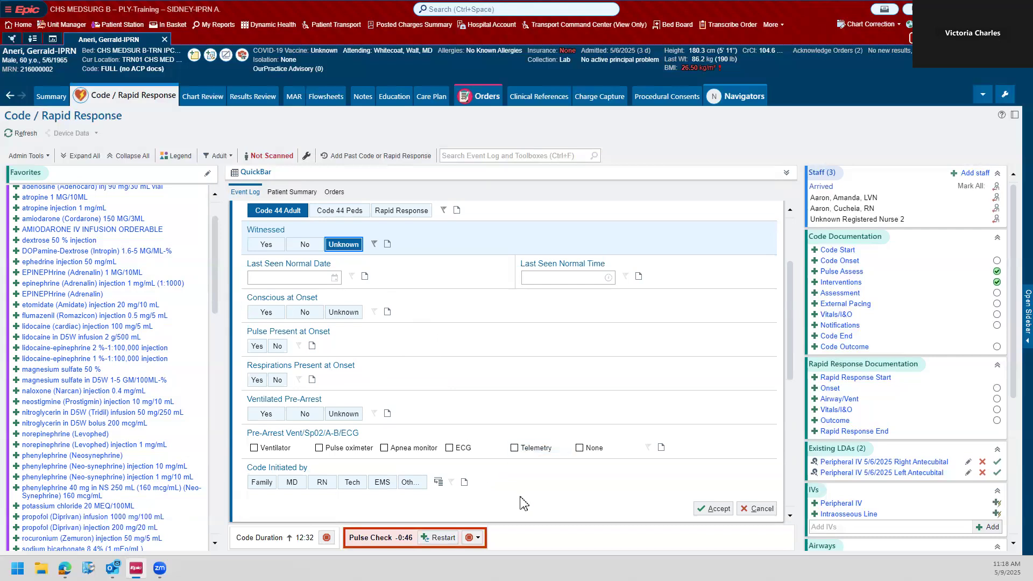
left_click(322, 482)
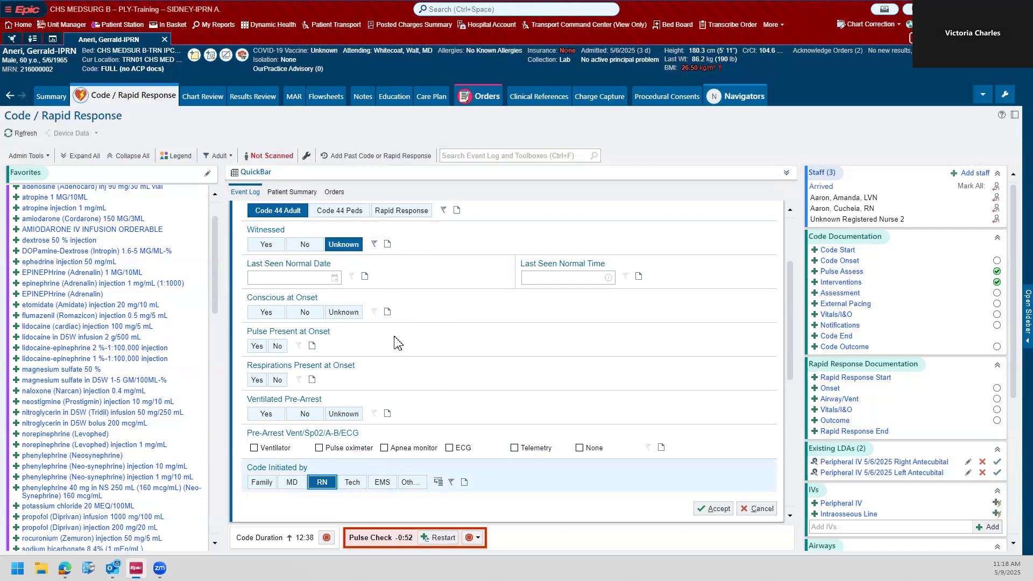
scroll(396, 342, "up", 1)
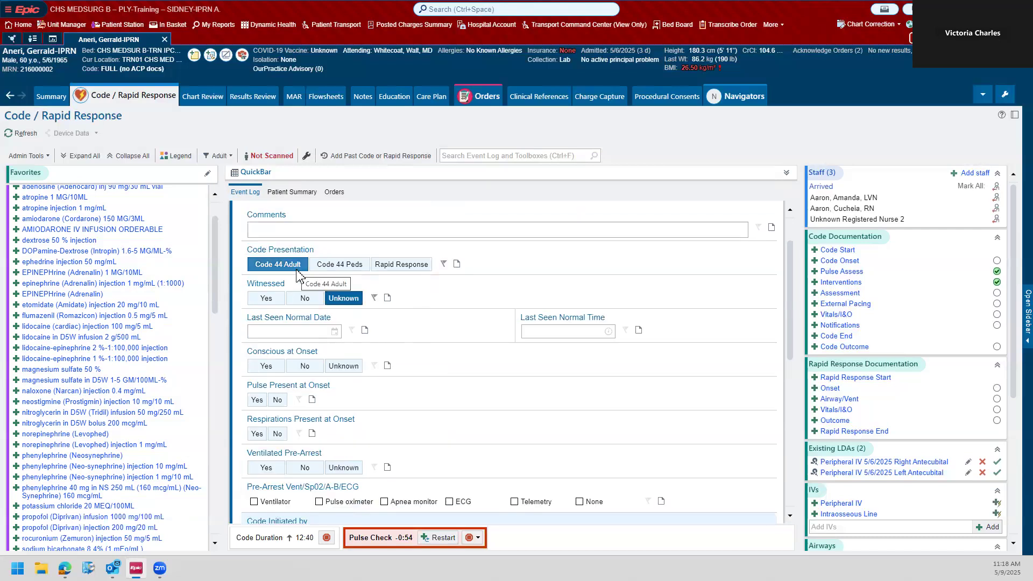
scroll(610, 306, "down", 2)
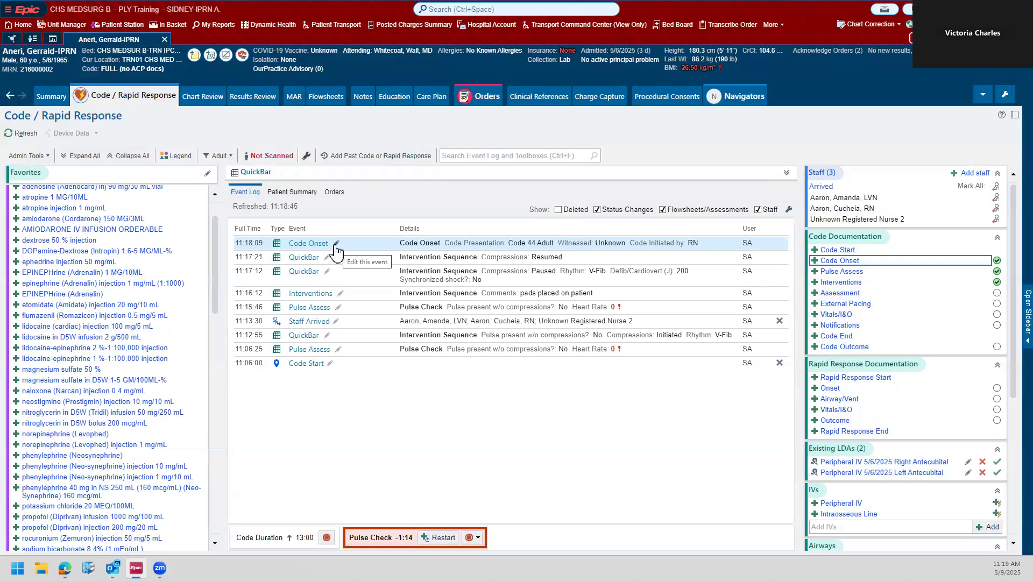
left_click(846, 263)
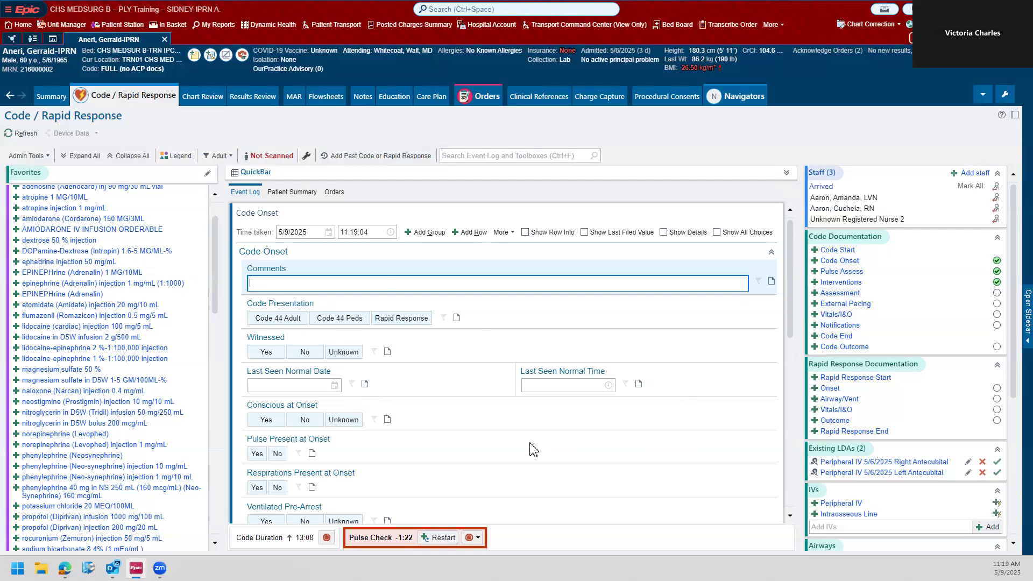
scroll(533, 449, "down", 10)
left_click(760, 400)
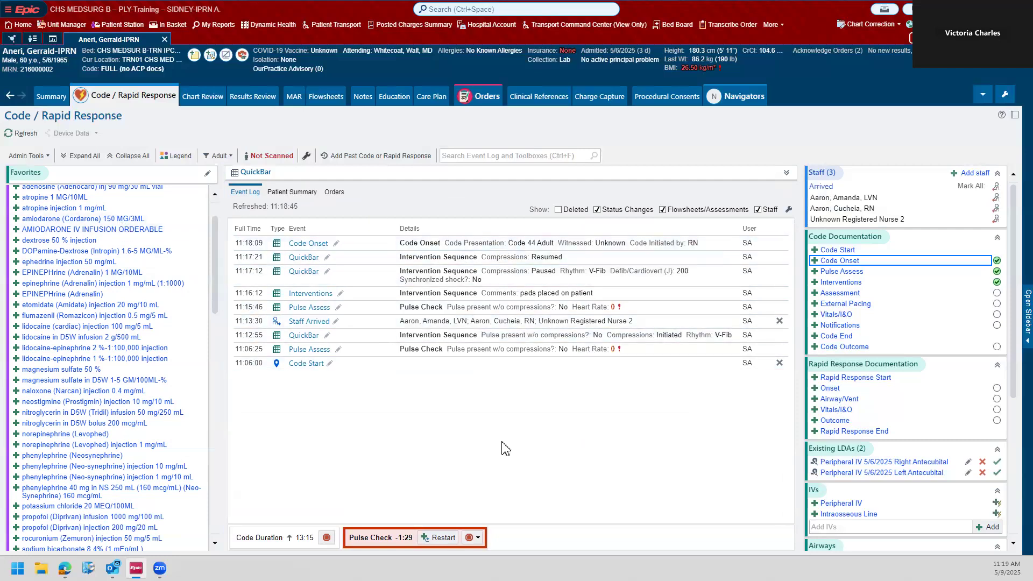
Step: Restart the overdue pulse check timer by filing another Pulse Assess entry with pulse present without compressions No and heart rate 0
left_click(441, 538)
left_click(277, 283)
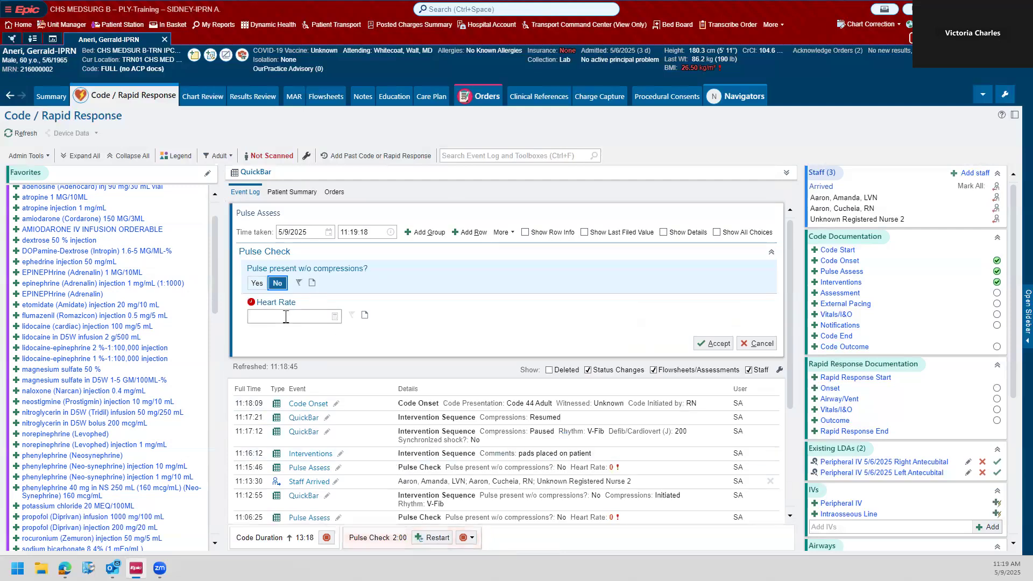
left_click(286, 316)
type("0")
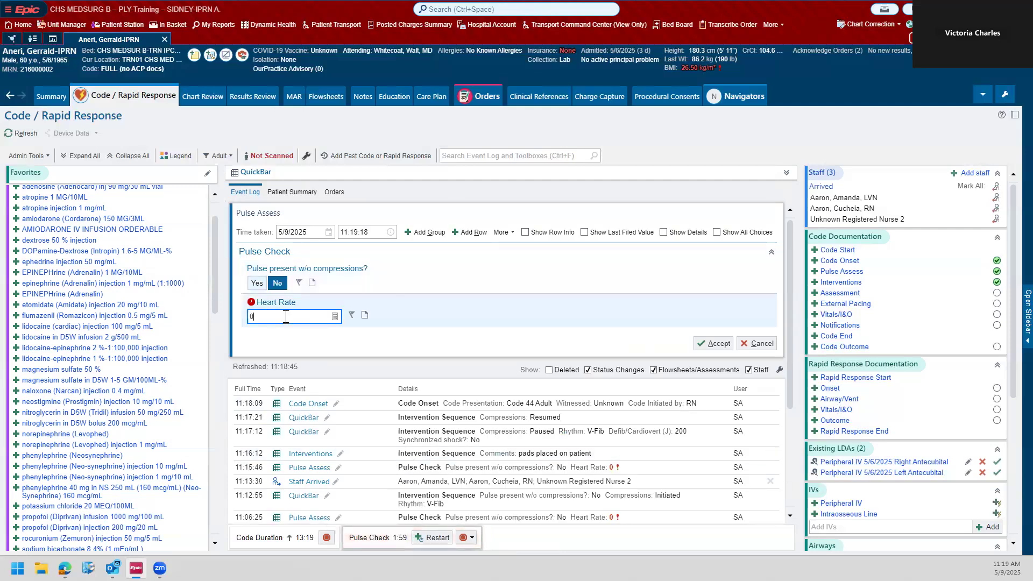
left_click(712, 343)
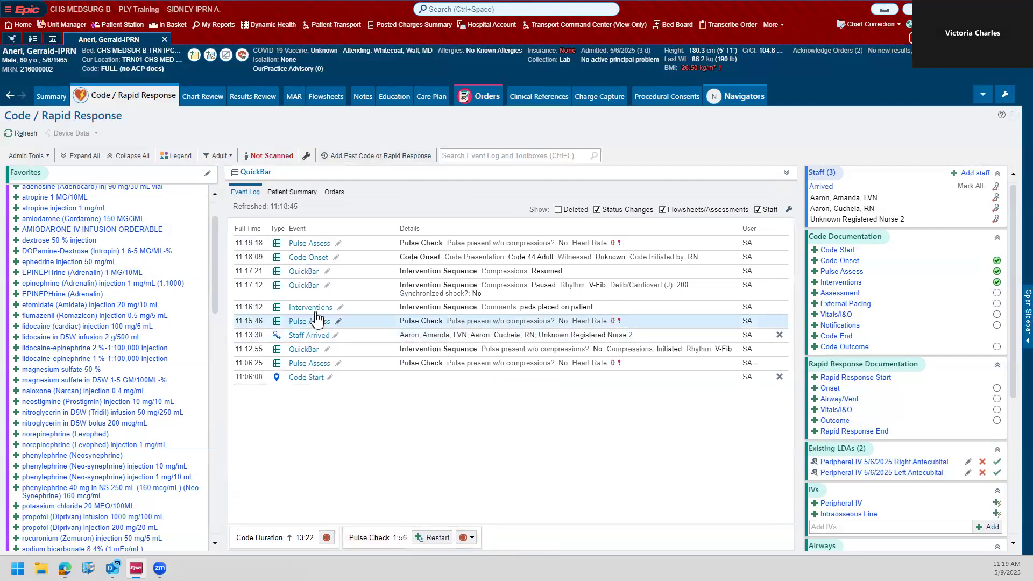
Step: File a QuickBar entry with rhythm V-Fib and collapse the QuickBar section again
left_click(785, 172)
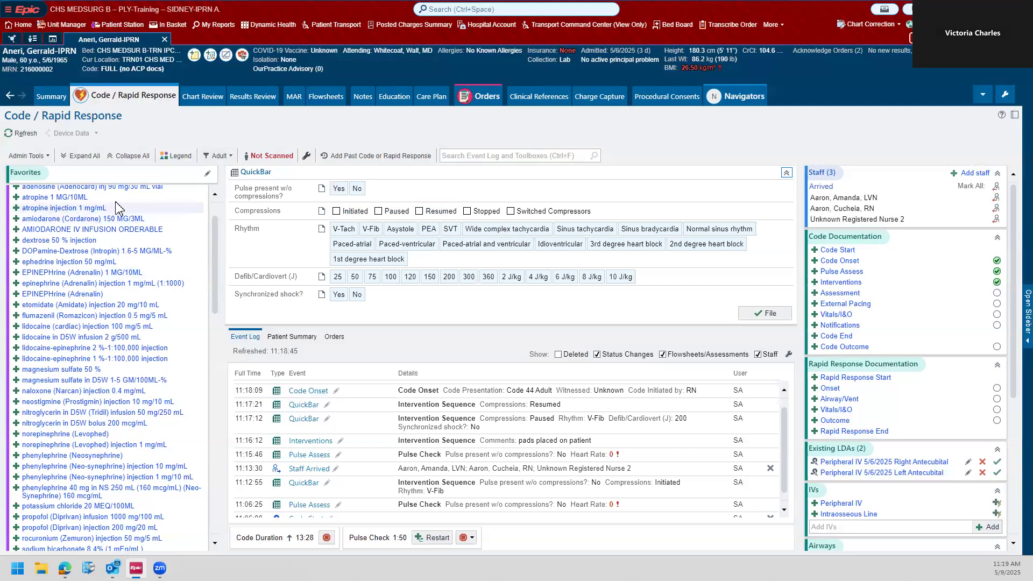
scroll(108, 242, "up", 2)
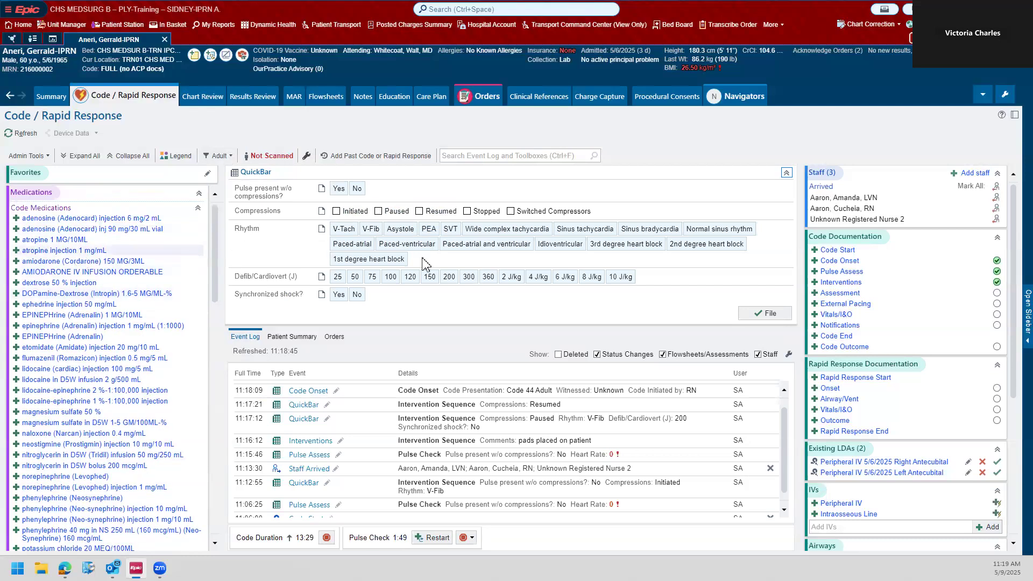
left_click(365, 231)
left_click(777, 314)
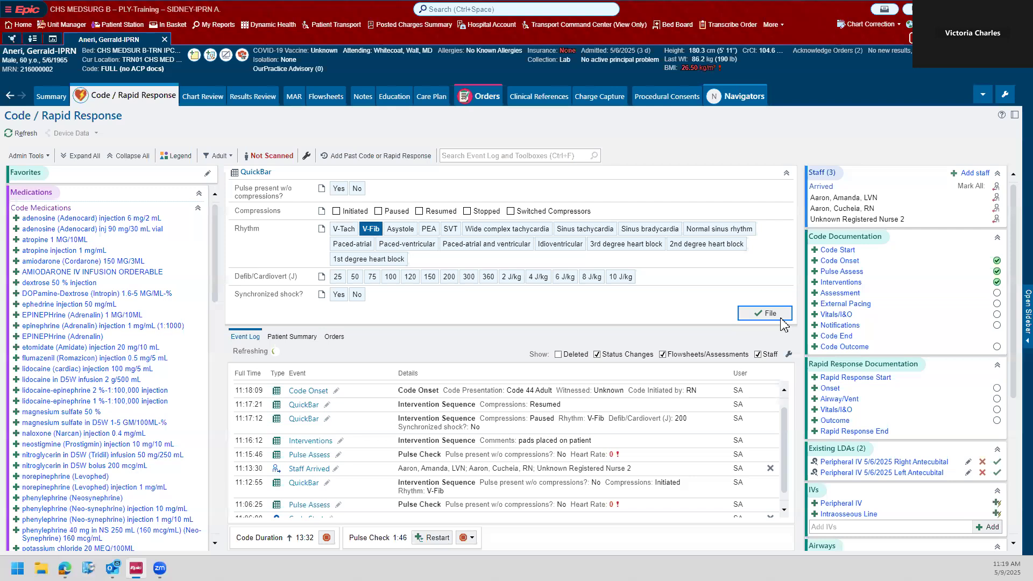
left_click(475, 443)
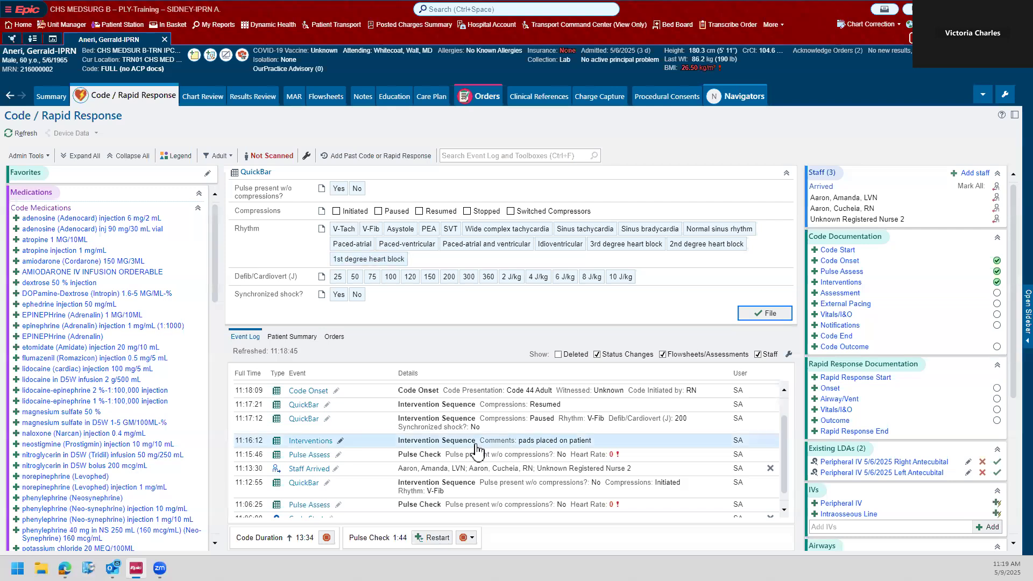
left_click(786, 173)
Step: Start an EPINEPHrine (Adrenalin) 1 MG/10ML administration ordered by the attending physician and given by a registered nurse from the provider list
scroll(108, 231, "down", 2)
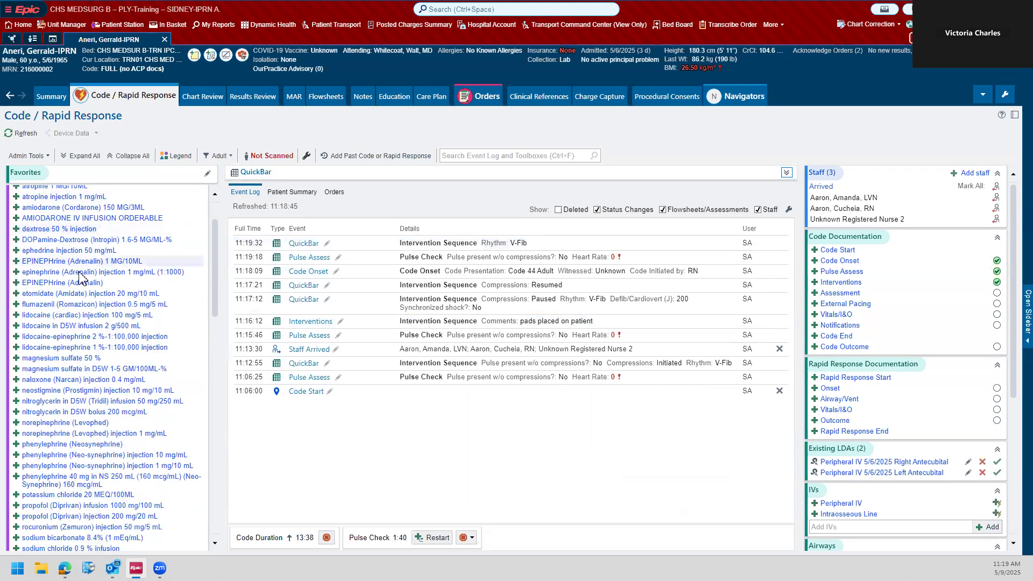
left_click(66, 261)
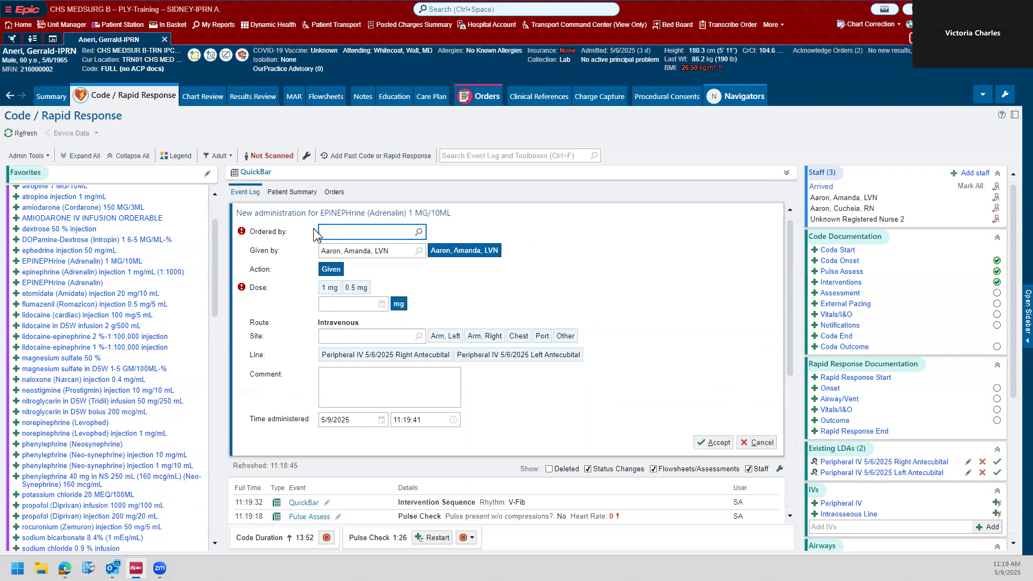
left_click(421, 234)
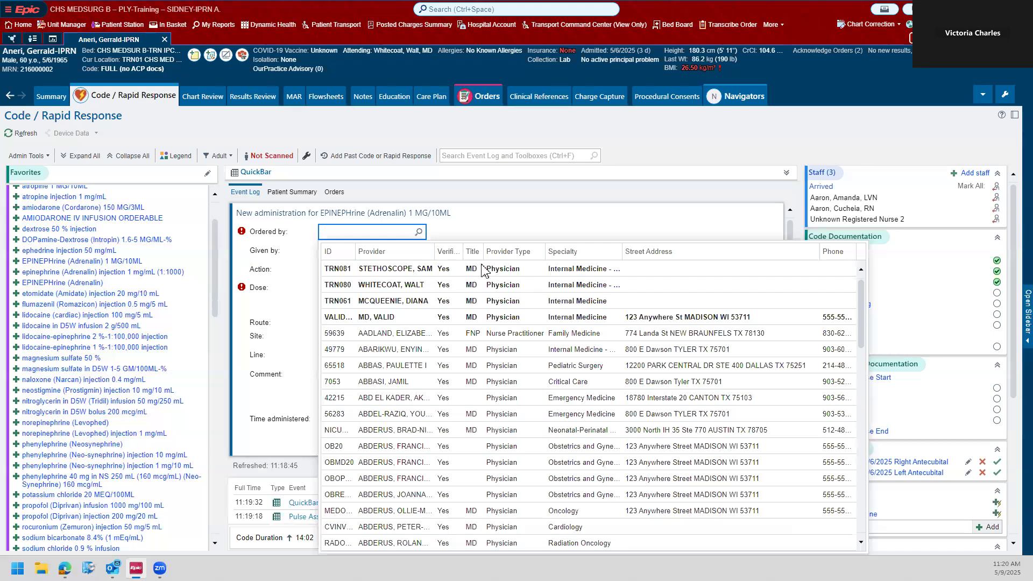
left_click(379, 290)
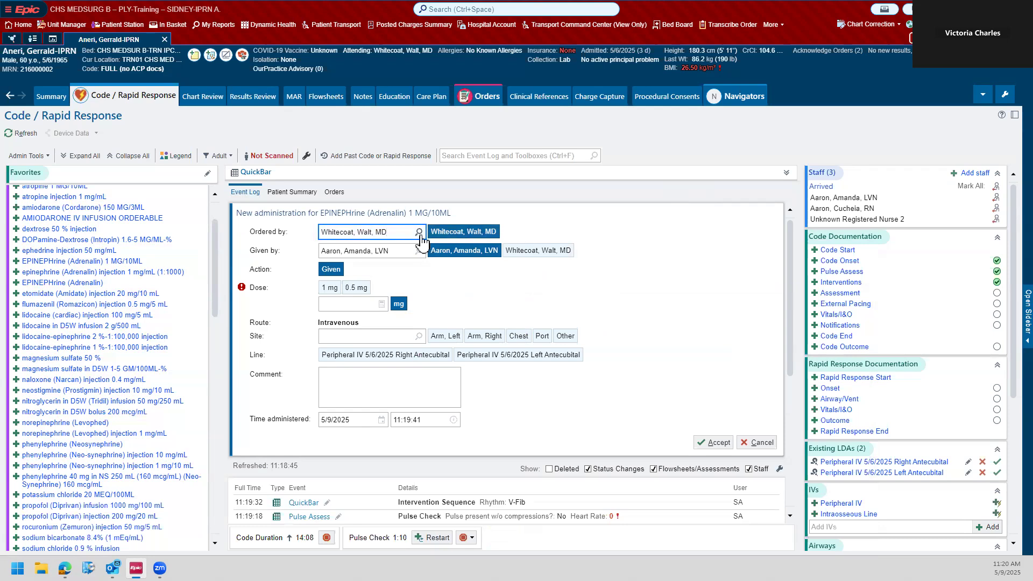
left_click(480, 262)
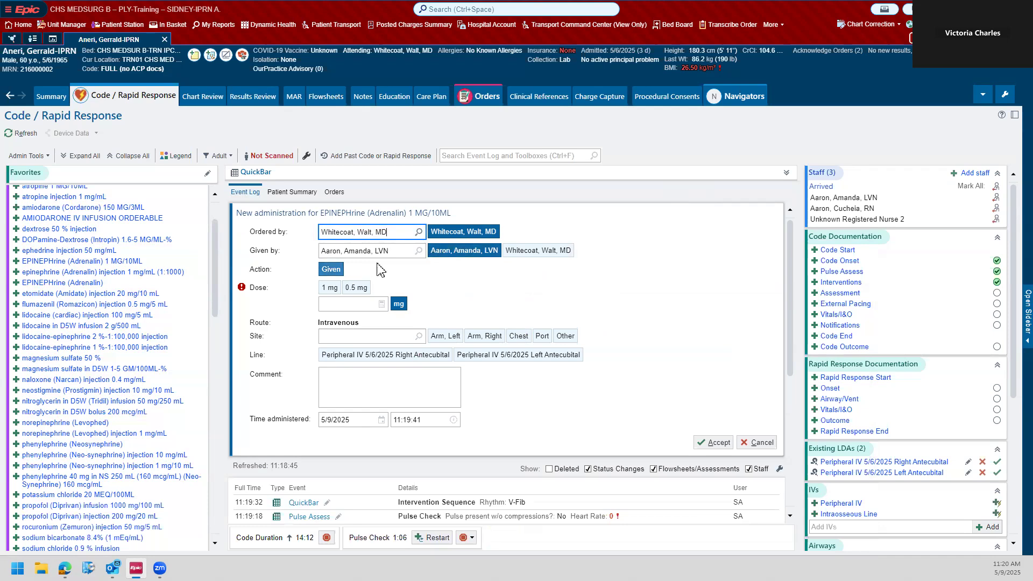
left_click(417, 251)
left_click(419, 251)
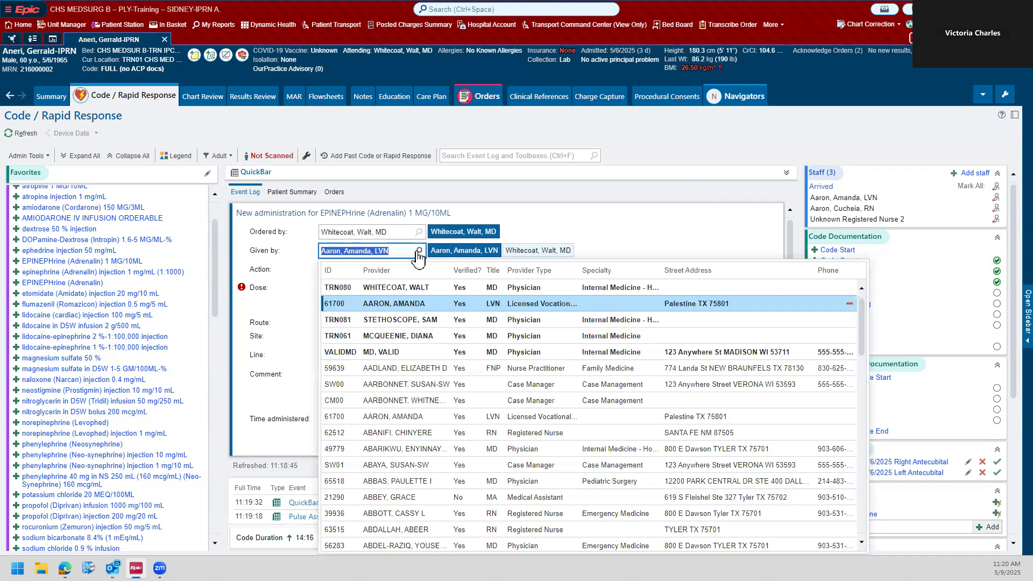
scroll(484, 307, "down", 1)
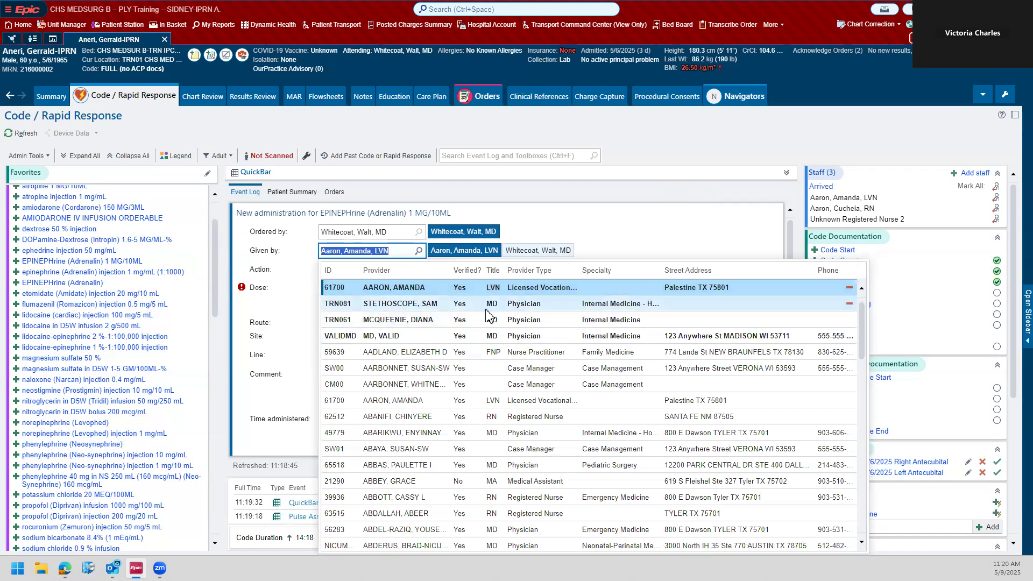
left_click(416, 417)
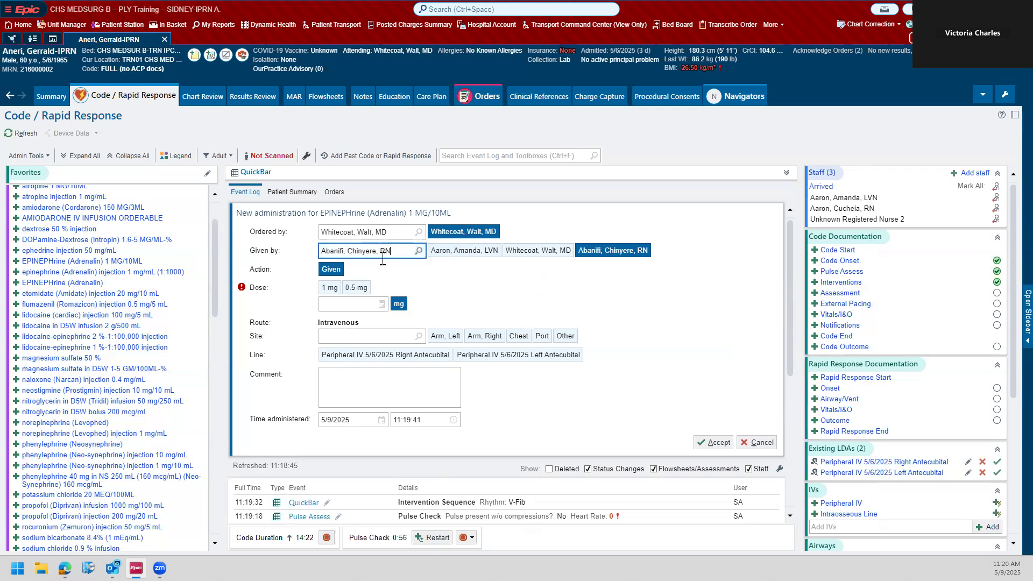
Step: Accept the epinephrine administration with dose 1 mg, site Arm, Left and line Peripheral IV 5/6/2025 Left Antecubital
left_click(330, 287)
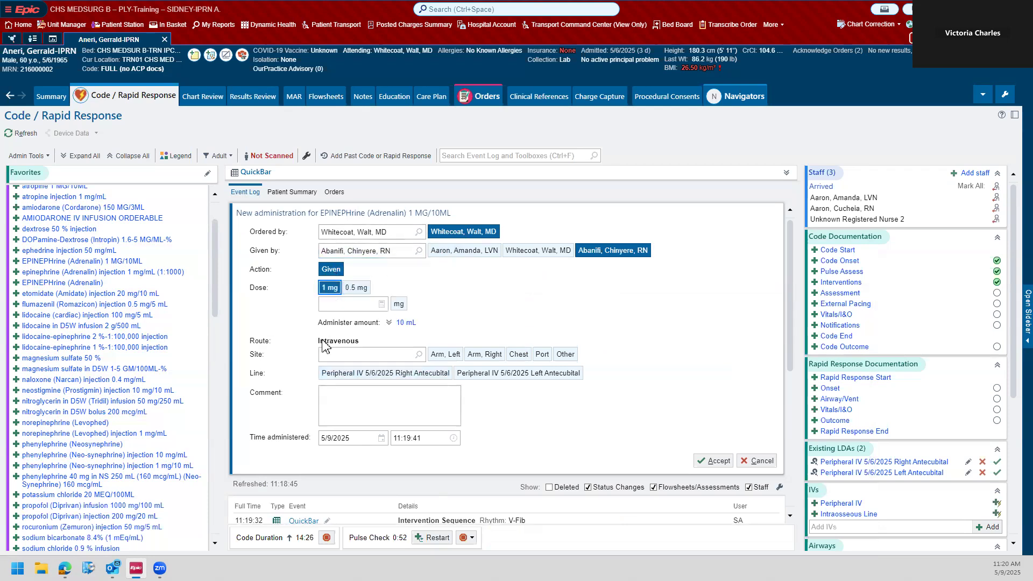
left_click(452, 357)
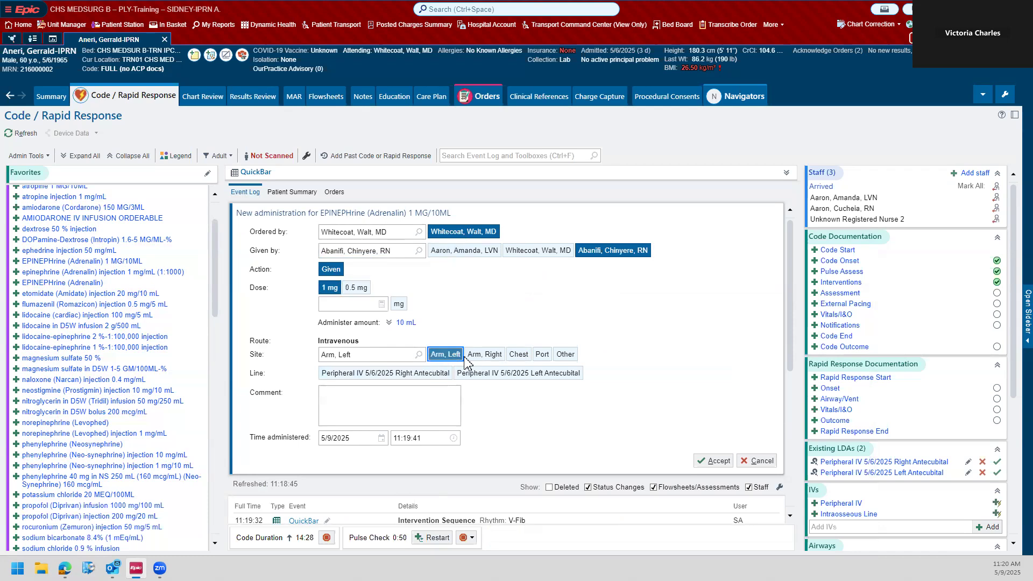
left_click(491, 374)
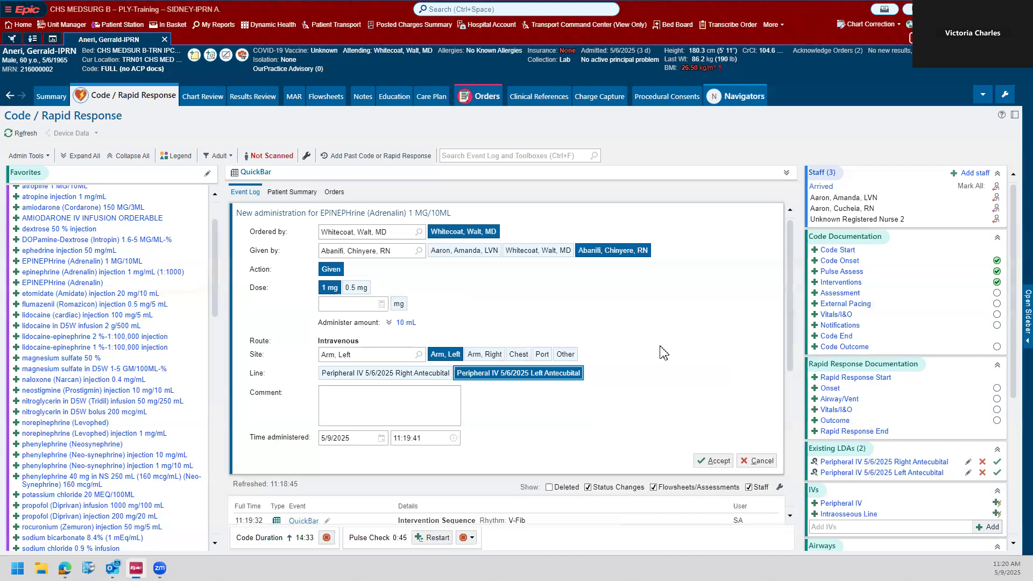
left_click(711, 461)
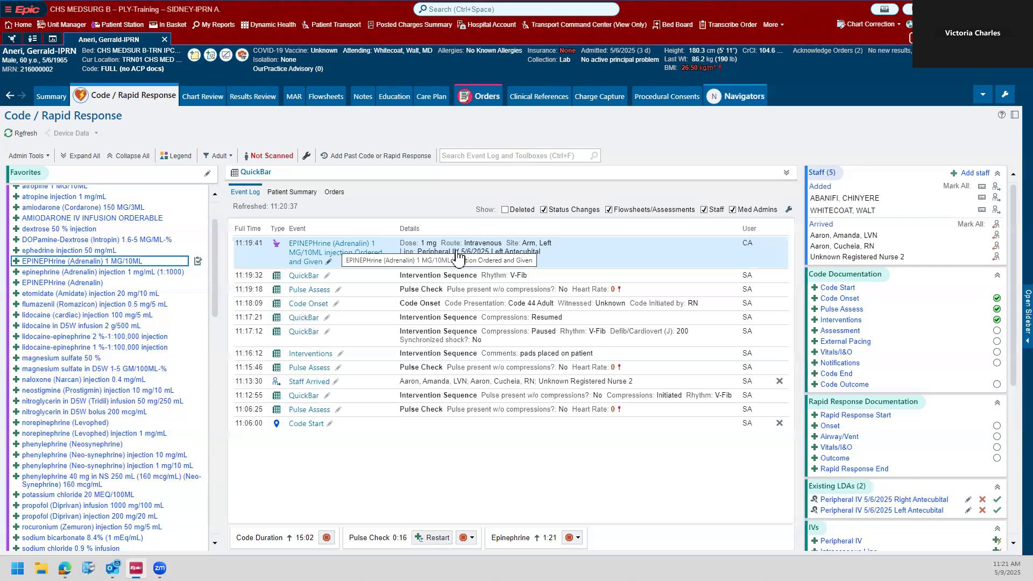
Step: File another QuickBar entry with compressions Resumed following the epinephrine dose and collapse the section
left_click(786, 172)
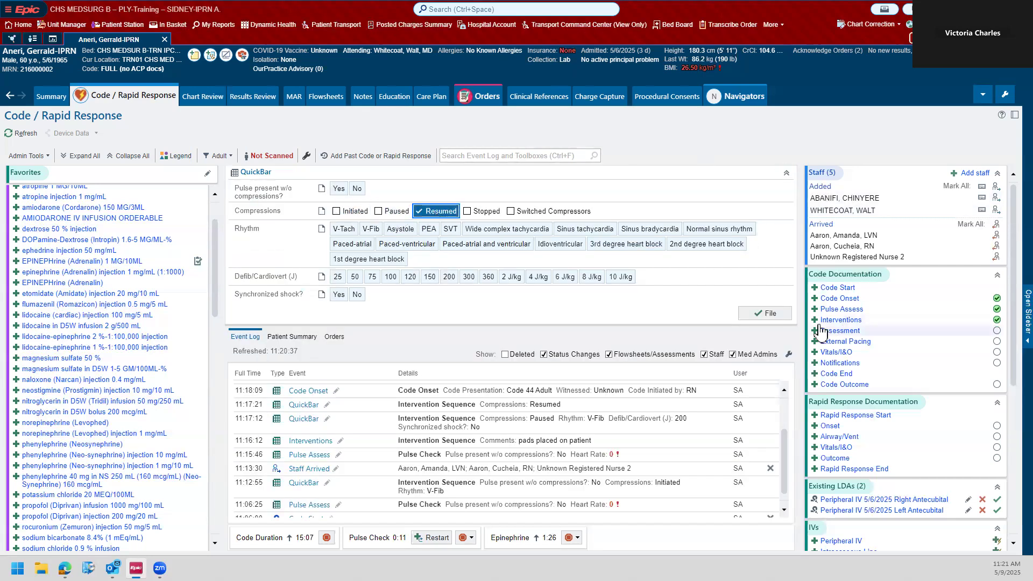
left_click(785, 173)
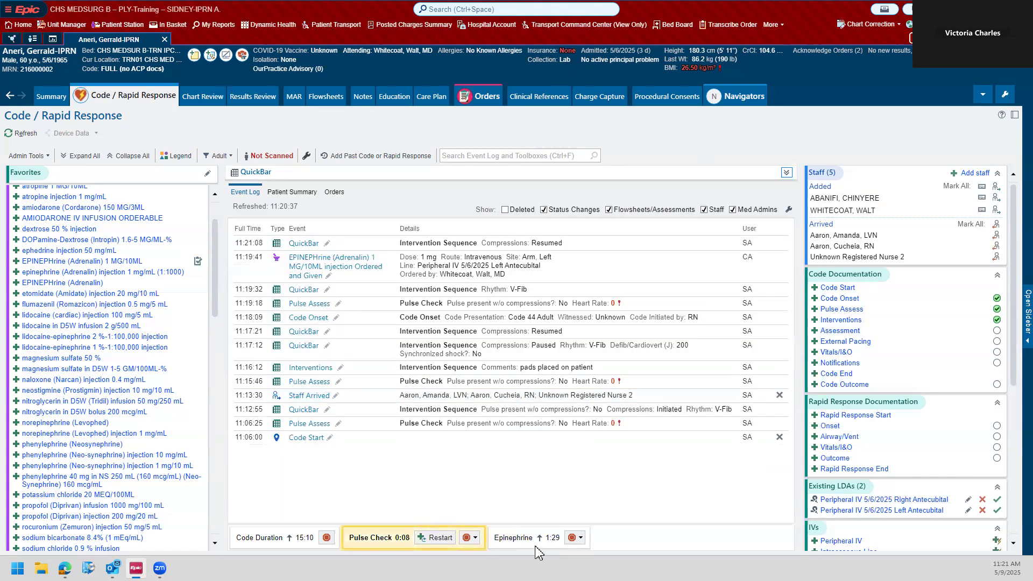
mouse_move(536, 543)
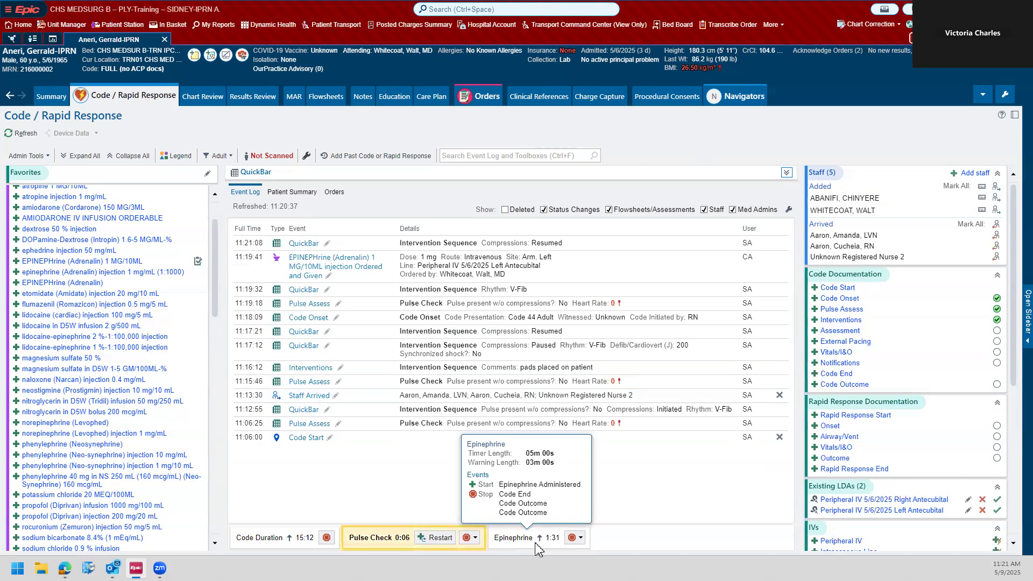
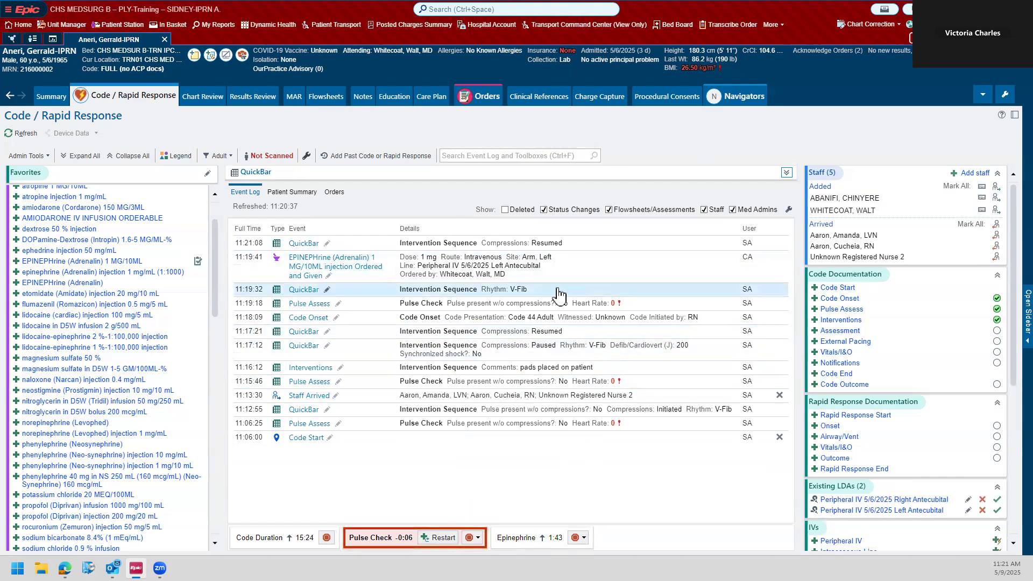
Step: Start an Assessment entry and chart Circulation as X=Exceptions to WDL with color Pale
left_click(844, 331)
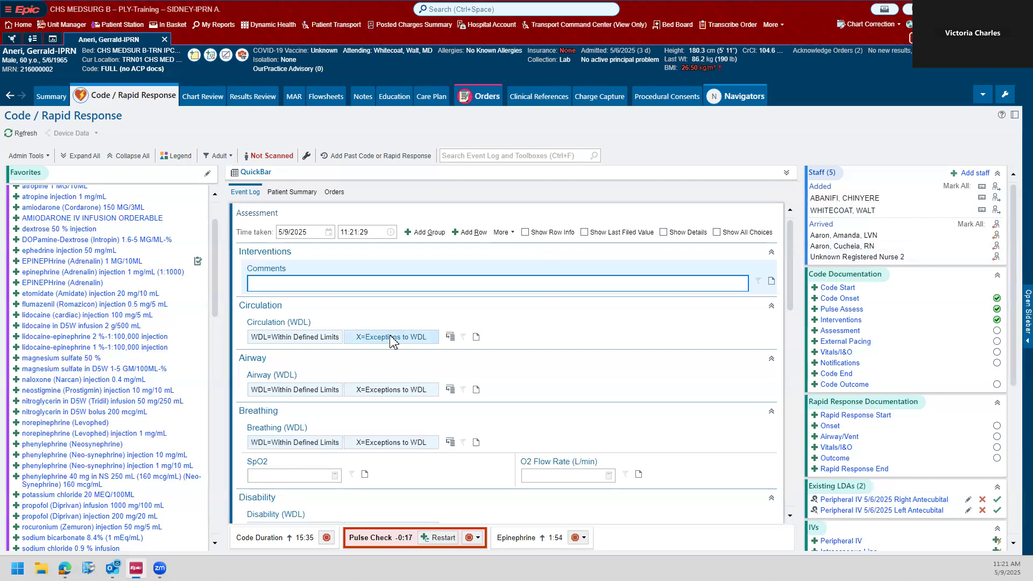
left_click(424, 342)
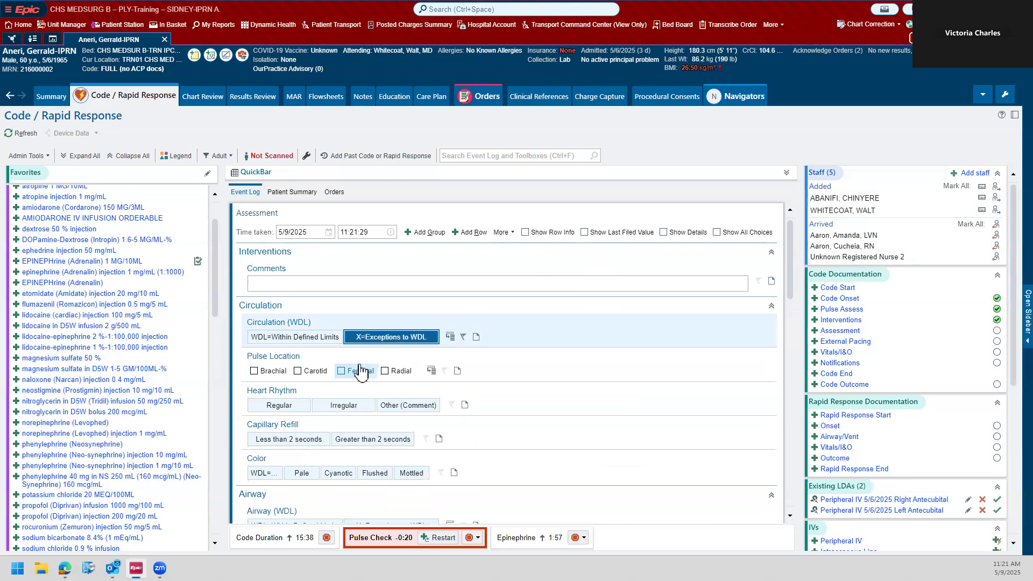
scroll(341, 419, "down", 2)
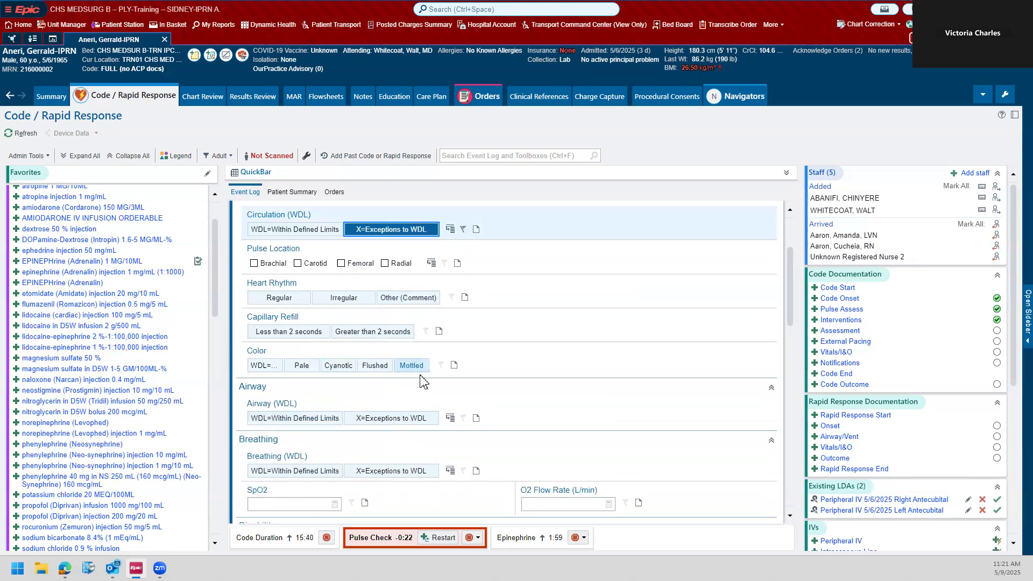
left_click(302, 367)
Step: Chart Airway as X=Exceptions to WDL and mark its patency as Unobstructed
scroll(569, 433, "down", 2)
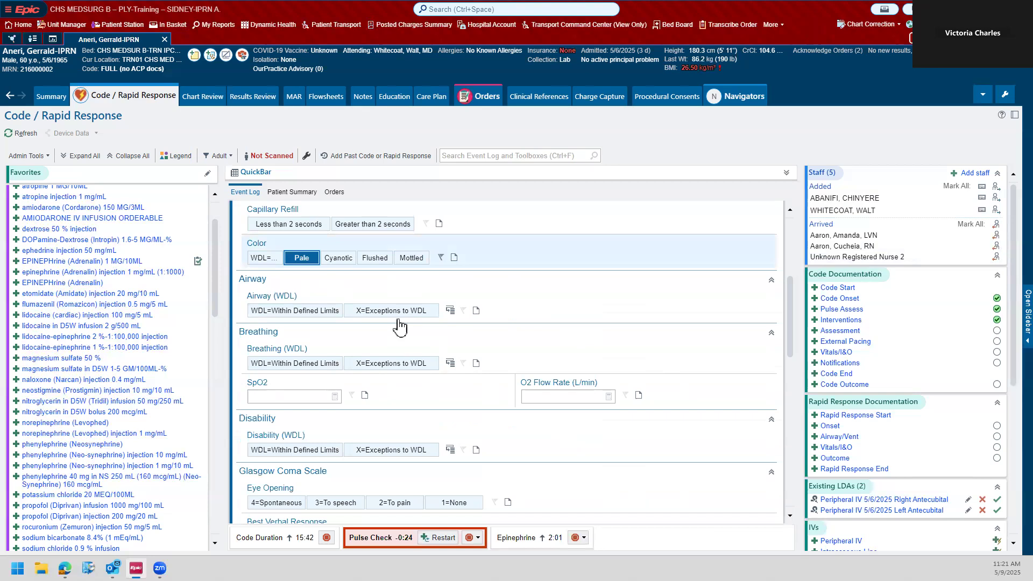
left_click(398, 311)
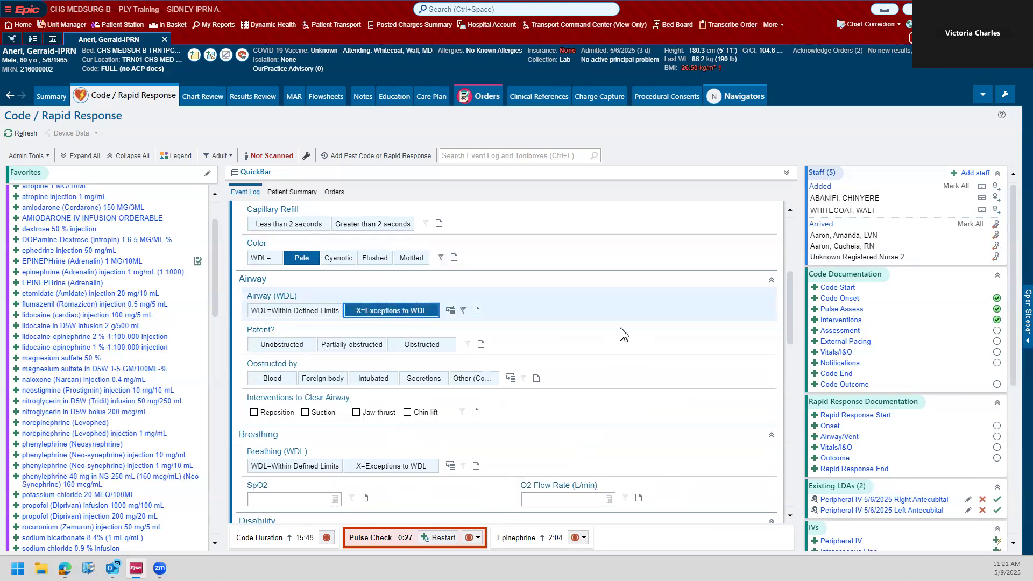
left_click(282, 346)
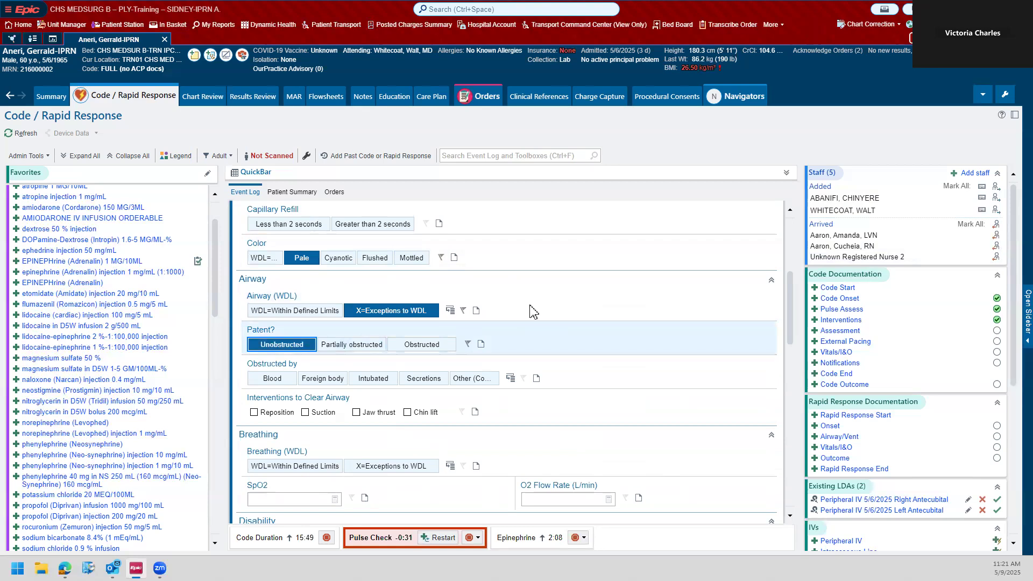
Step: Chart Breathing as X=Exceptions to WDL with respiratory pattern UTA=Unable to assess and O2 device BVM
scroll(532, 312, "down", 3)
left_click(388, 305)
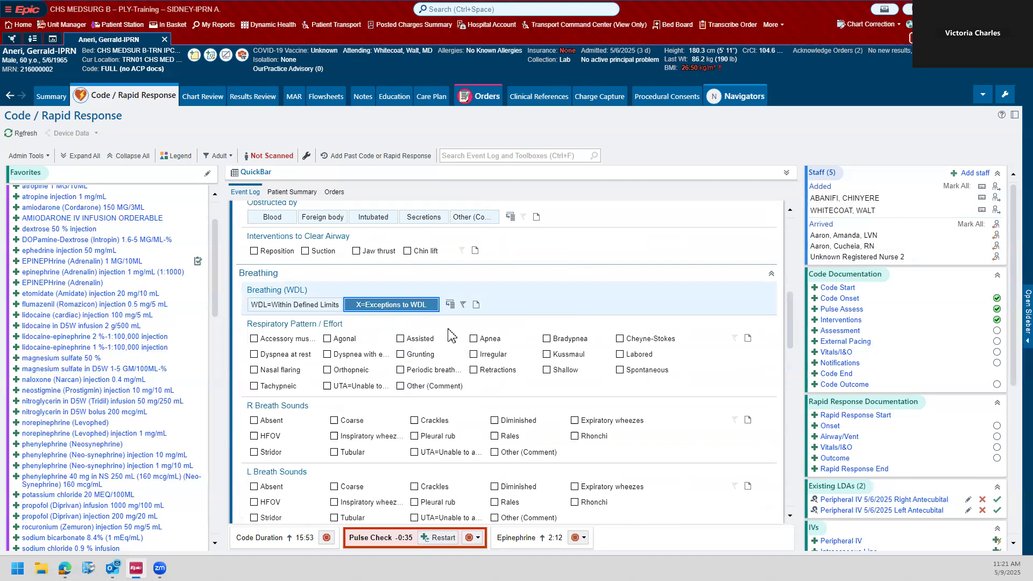
scroll(419, 297, "up", 4)
scroll(419, 297, "down", 3)
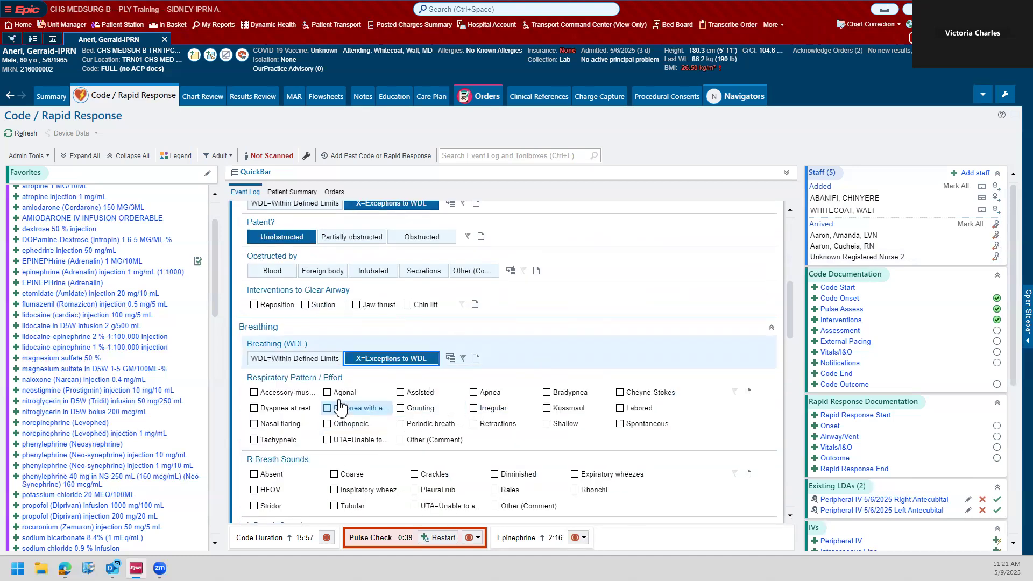
left_click(337, 440)
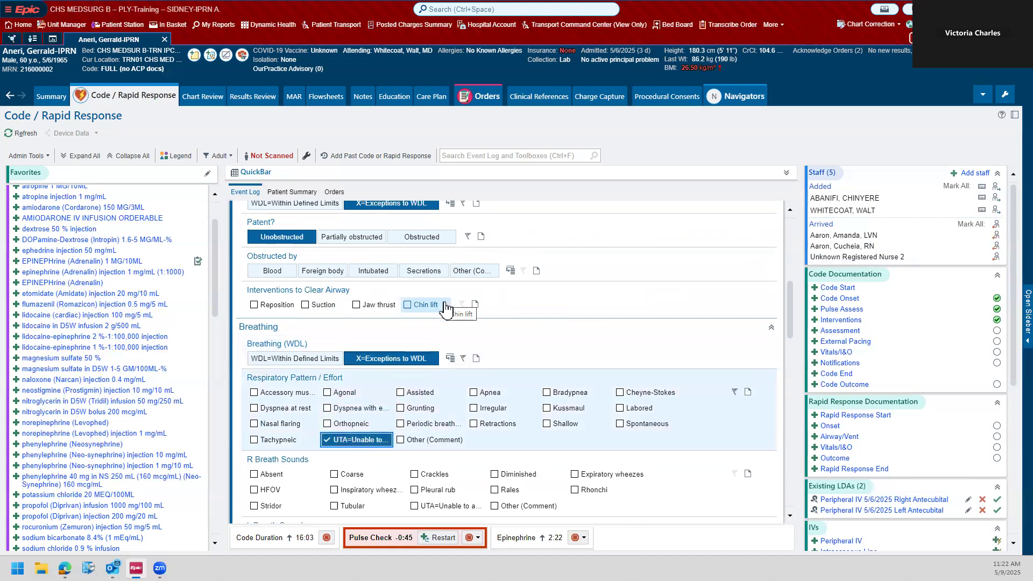
scroll(446, 308, "down", 3)
scroll(541, 390, "down", 1)
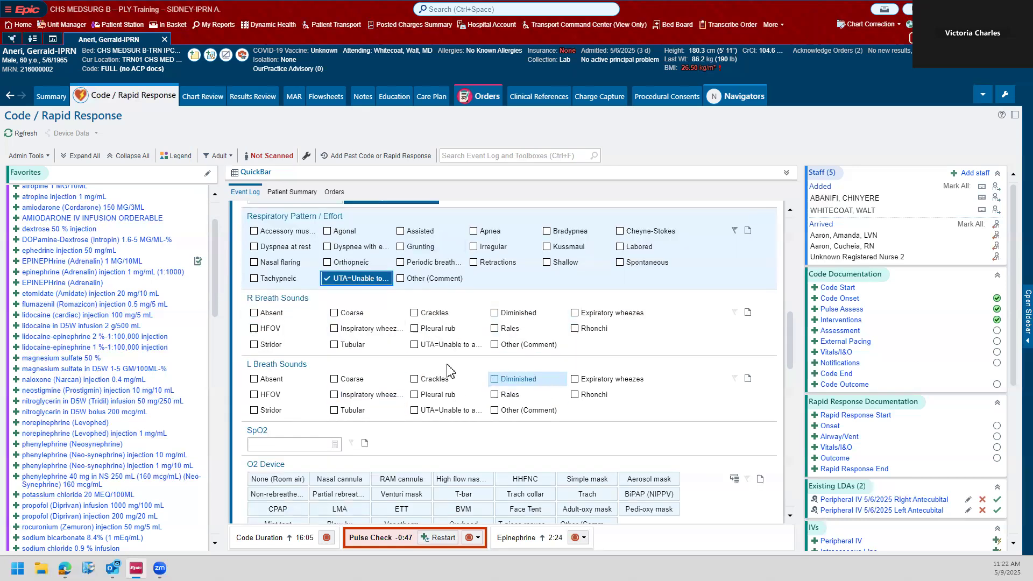
scroll(446, 371, "down", 2)
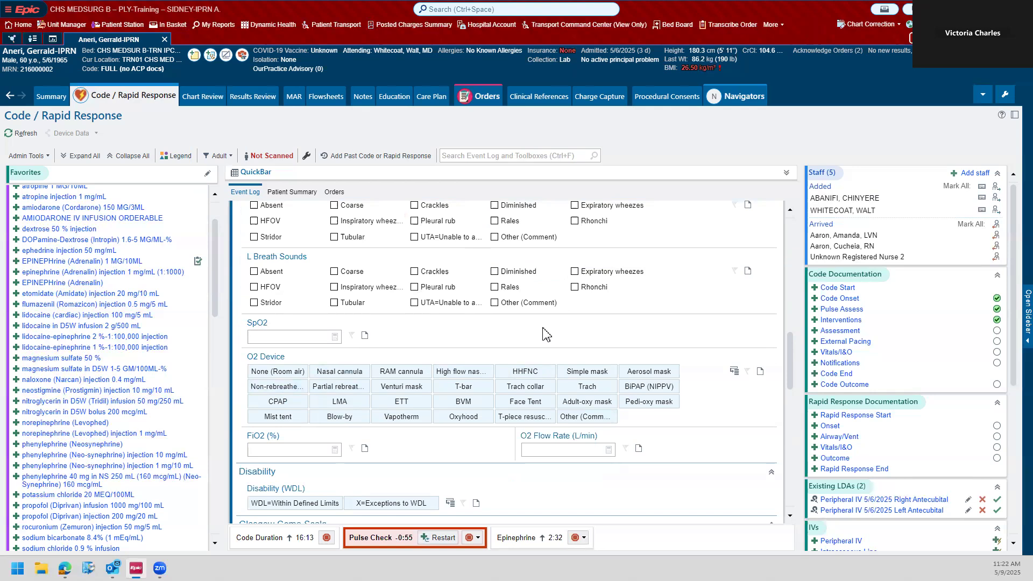
left_click(465, 403)
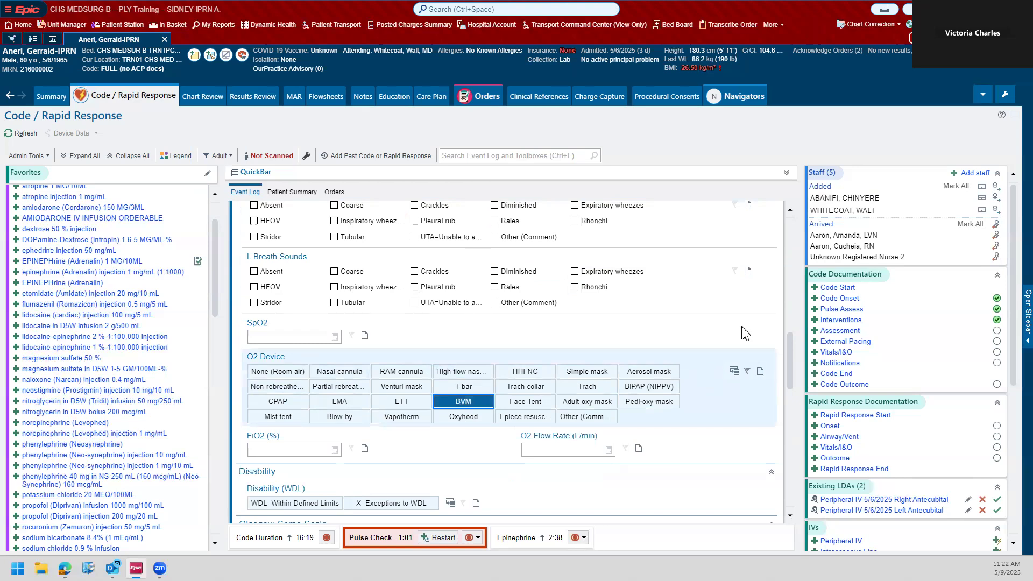
Step: Chart Disability as X=Exceptions to WDL with level of consciousness Unresponsive
scroll(675, 347, "down", 2)
scroll(675, 347, "down", 1)
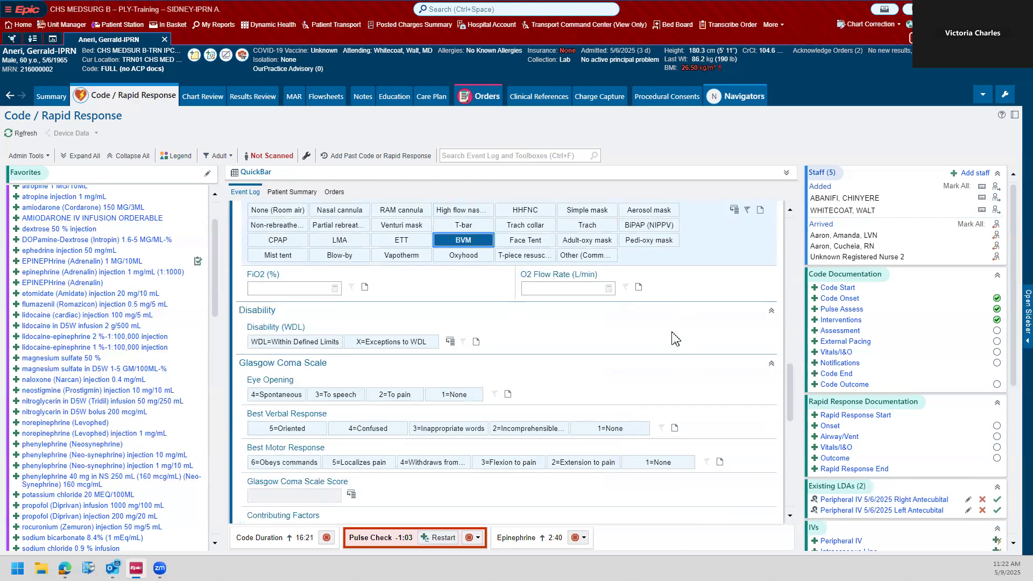
left_click(431, 342)
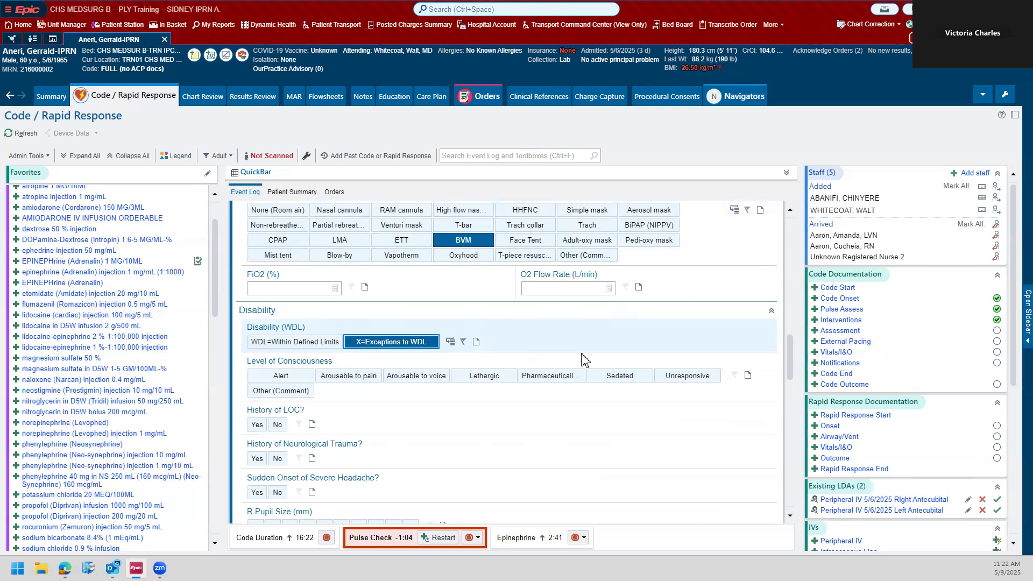
left_click(683, 376)
Step: Score the Glasgow Coma Scale as 1=None for eye opening, best verbal response and best motor response
scroll(352, 428, "down", 5)
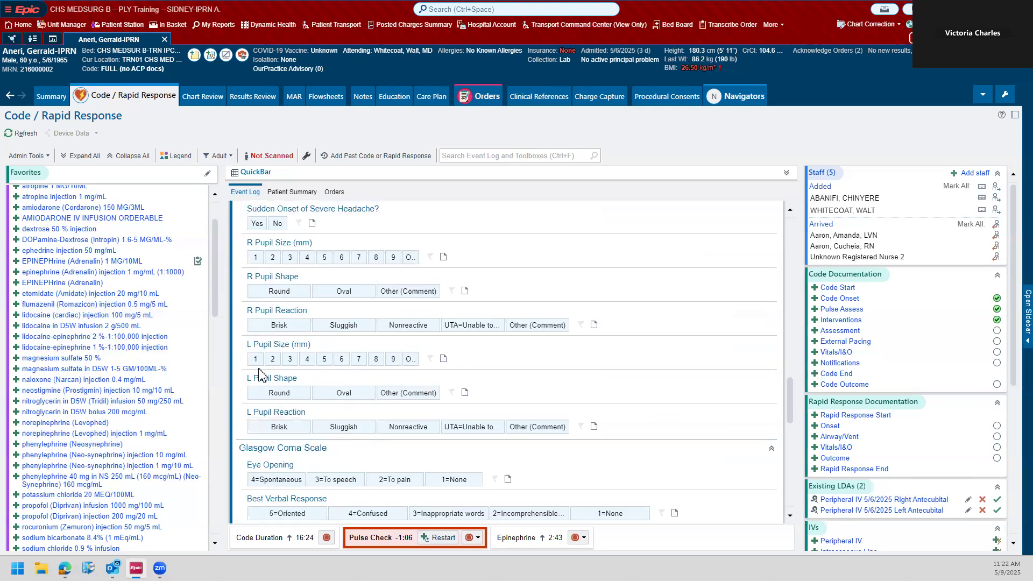
scroll(302, 340, "down", 2)
left_click(453, 371)
left_click(610, 406)
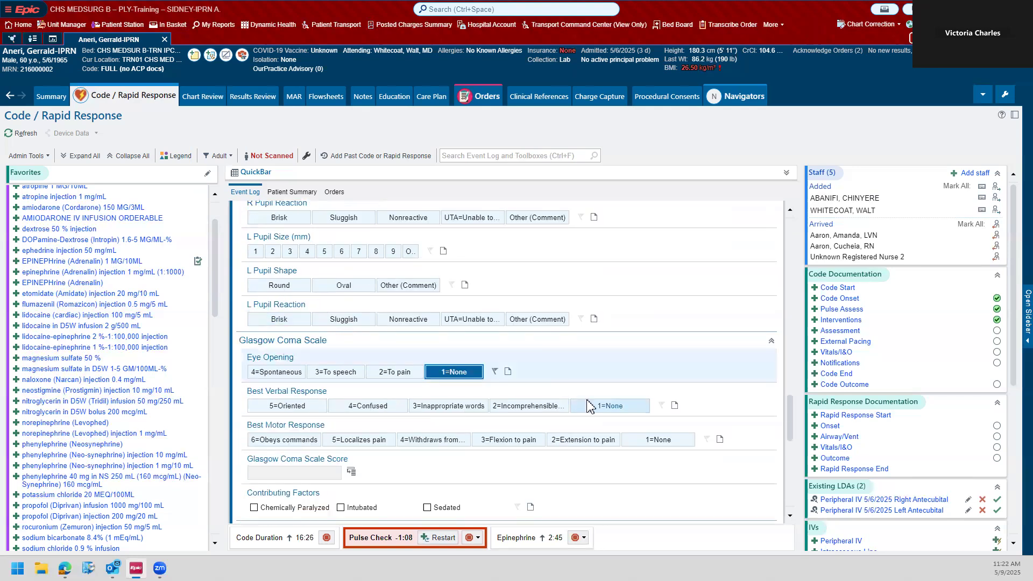
left_click(657, 440)
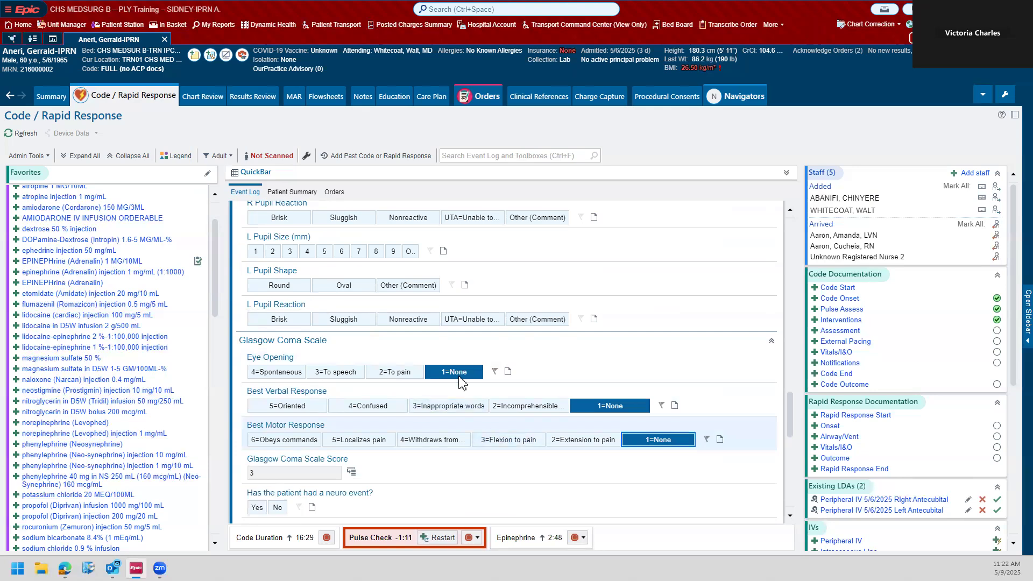
Step: Mark the EKG's Physician Signed as No and accept the assessment
scroll(533, 385, "down", 2)
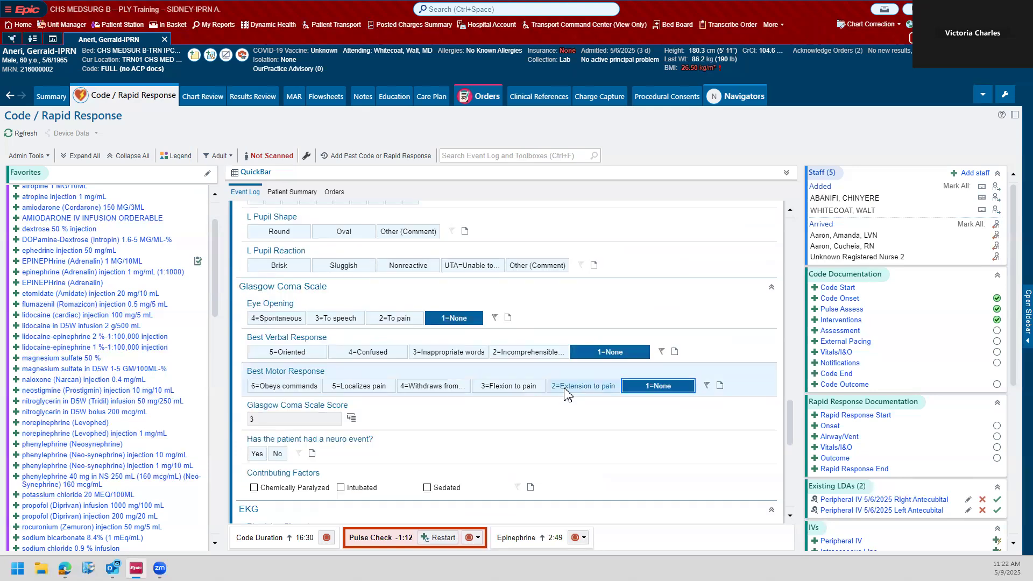
scroll(430, 366, "down", 2)
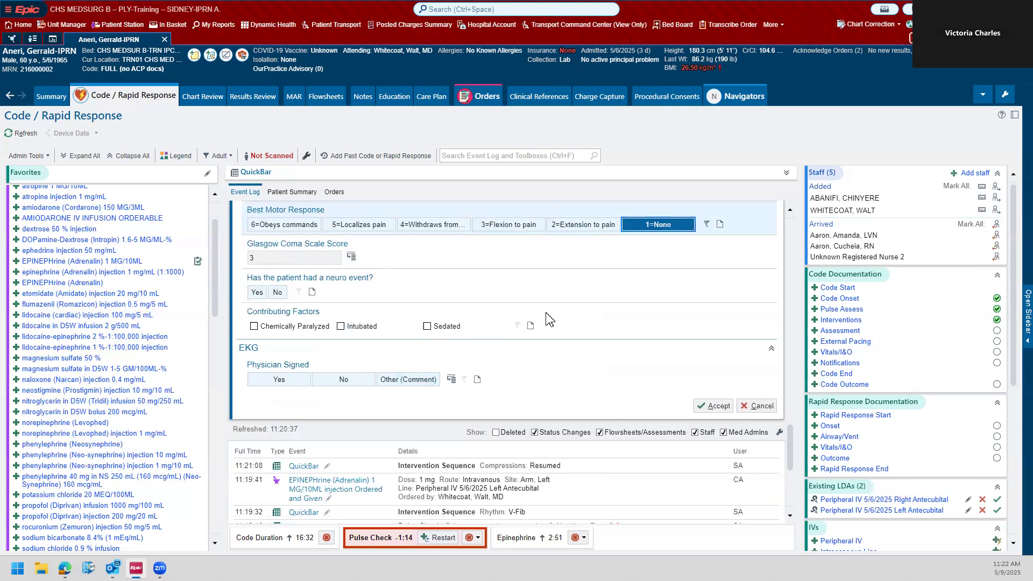
left_click(347, 381)
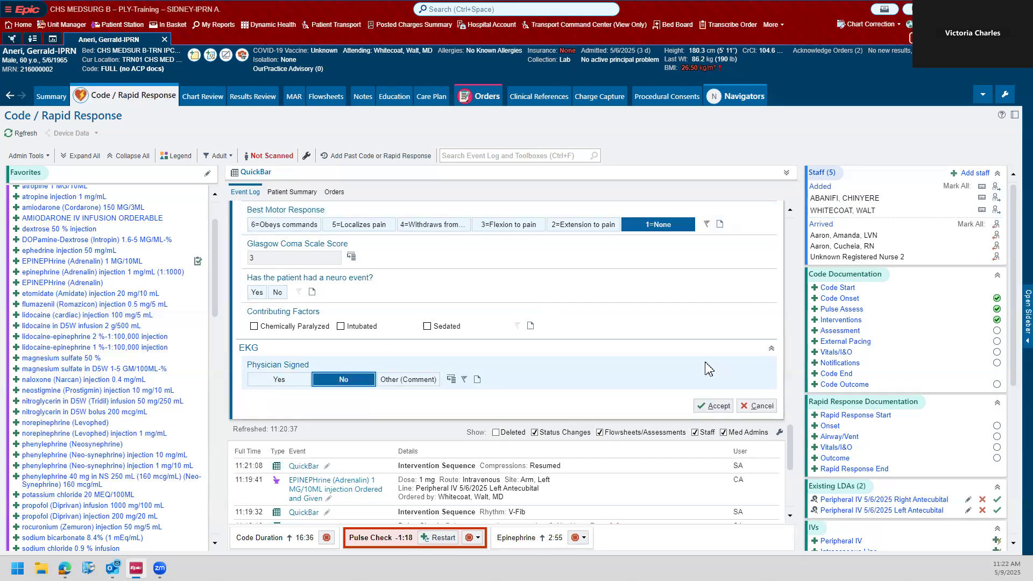
left_click(713, 405)
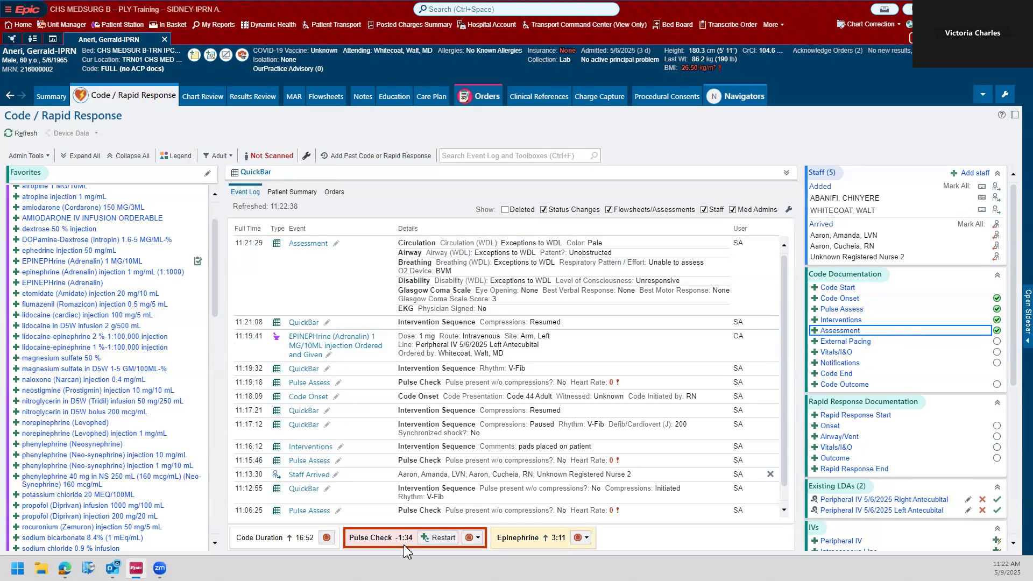
Step: Restart the pulse check timer and accept a pulse assessment with no pulse without compressions and heart rate 0
left_click(442, 537)
left_click(277, 283)
left_click(281, 314)
type("0")
left_click(715, 342)
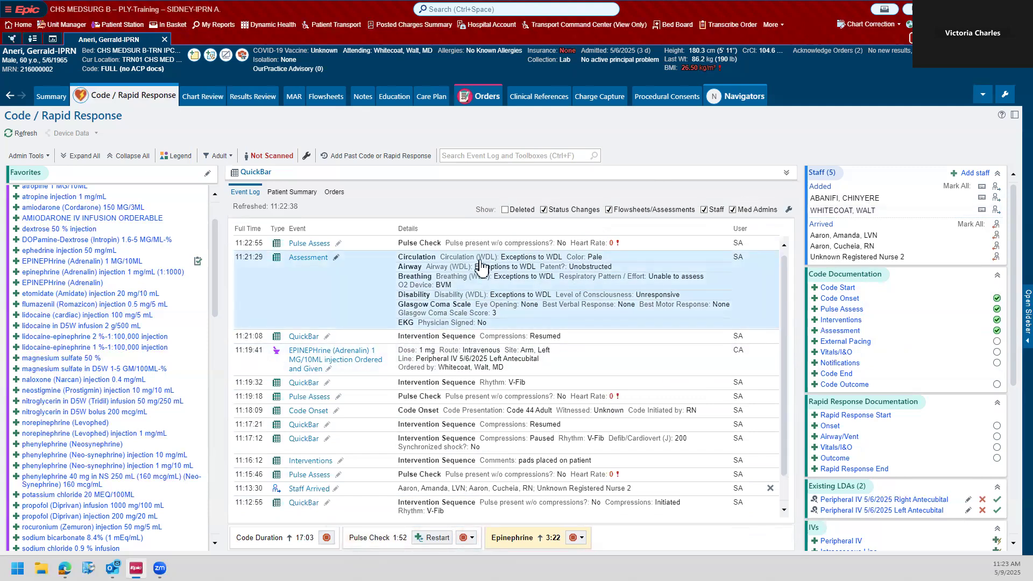
Step: File a QuickBar entry with compressions Paused, rhythm V-Fib, defibrillation at 300 J and synchronized shock No
left_click(787, 172)
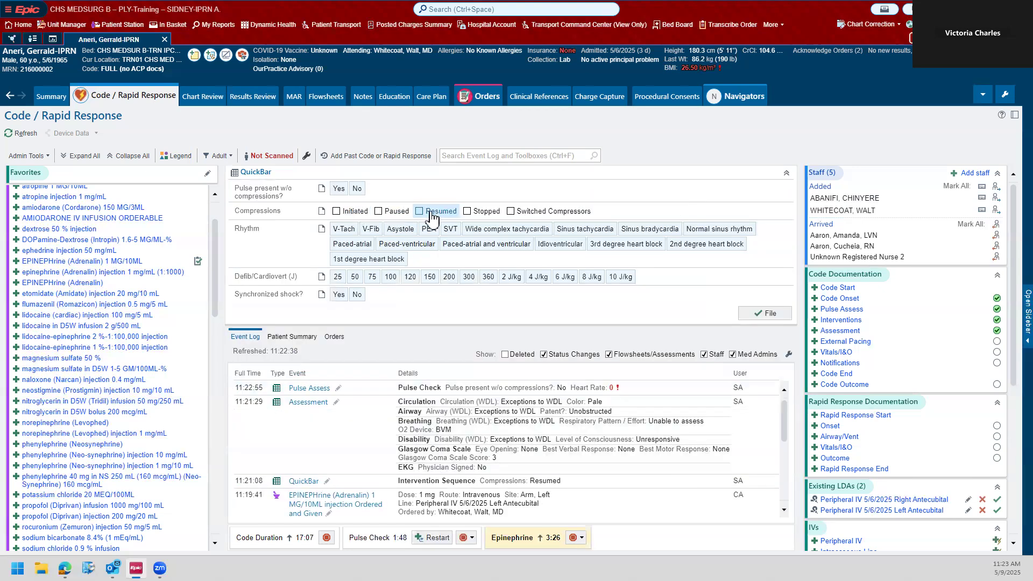
left_click(392, 211)
left_click(367, 232)
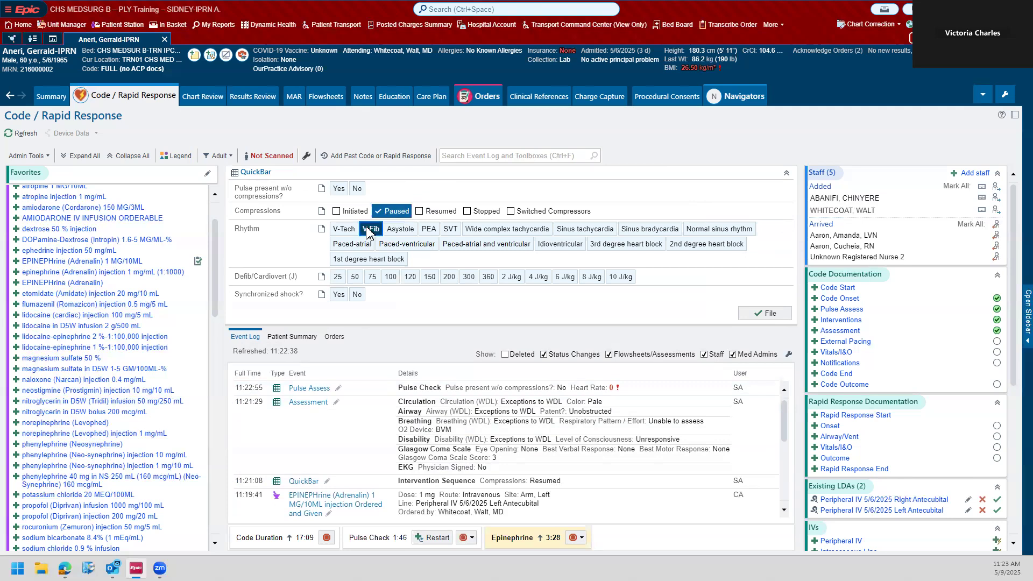
left_click(465, 279)
left_click(356, 294)
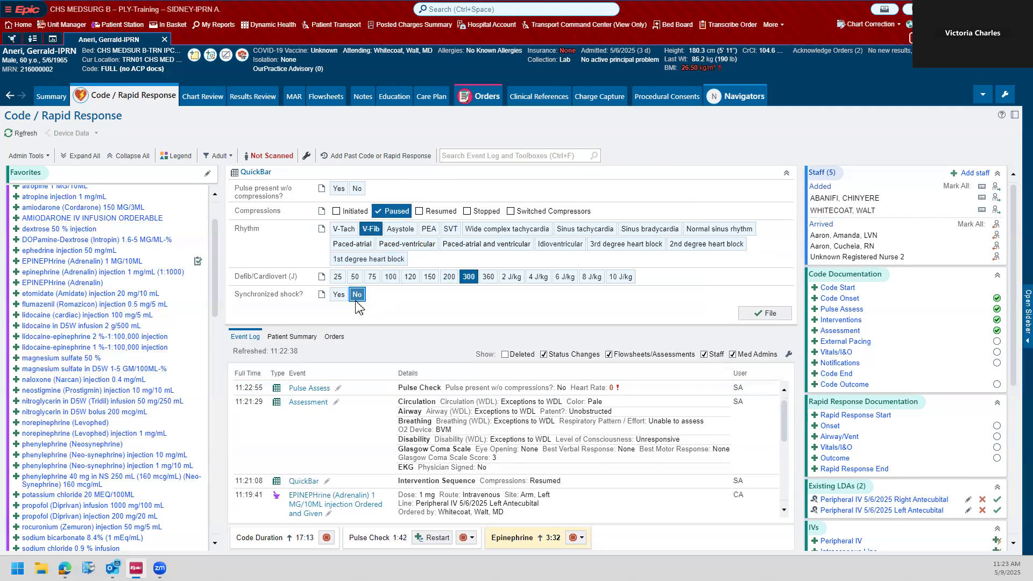
left_click(763, 316)
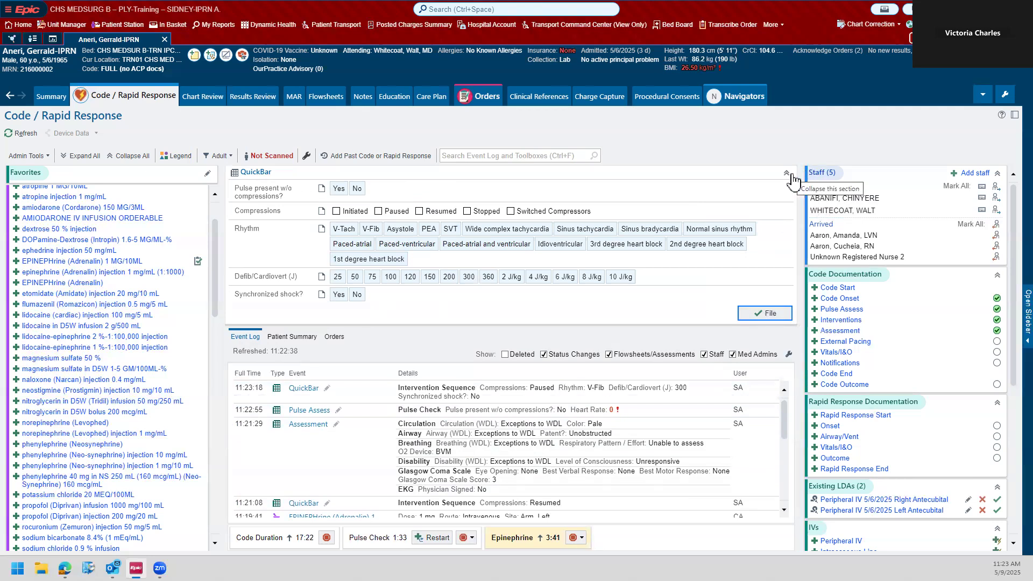
Step: File a QuickBar entry with compressions Resumed after the 300 J shock and collapse the QuickBar section
left_click(437, 211)
left_click(785, 315)
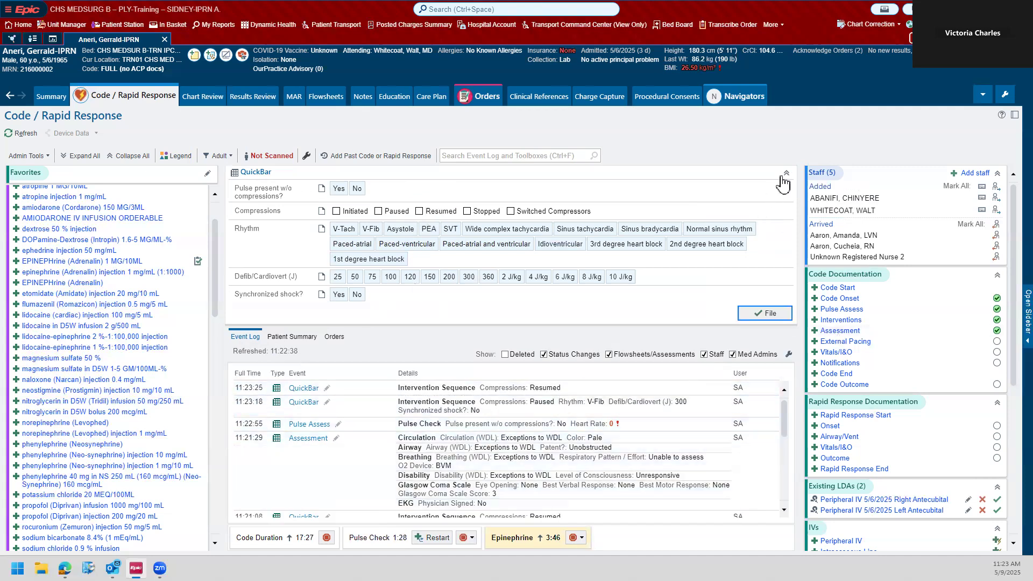
left_click(781, 177)
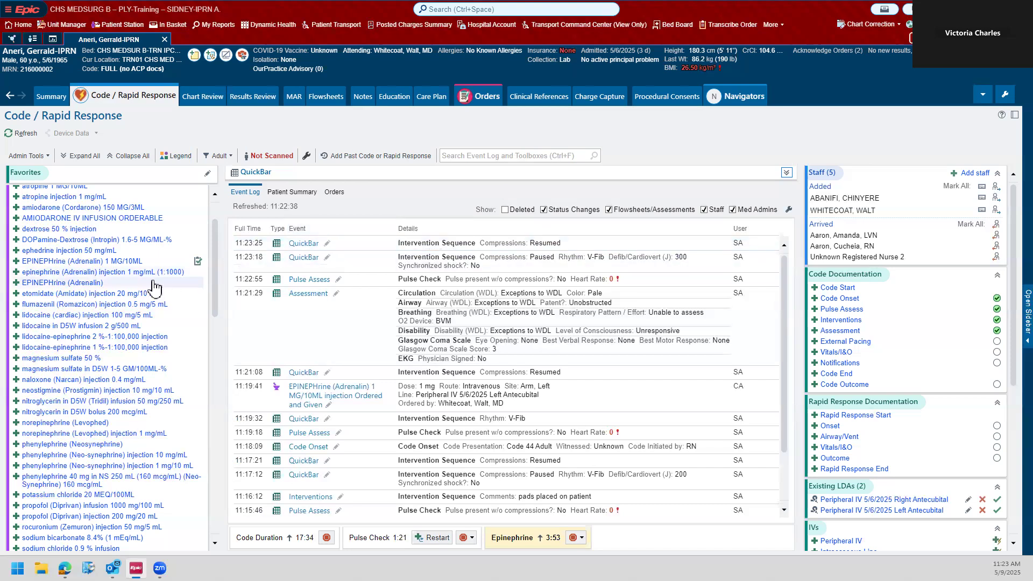
Step: Add an External Pacing entry with External Pacing set to No and accept it
scroll(155, 288, "up", 2)
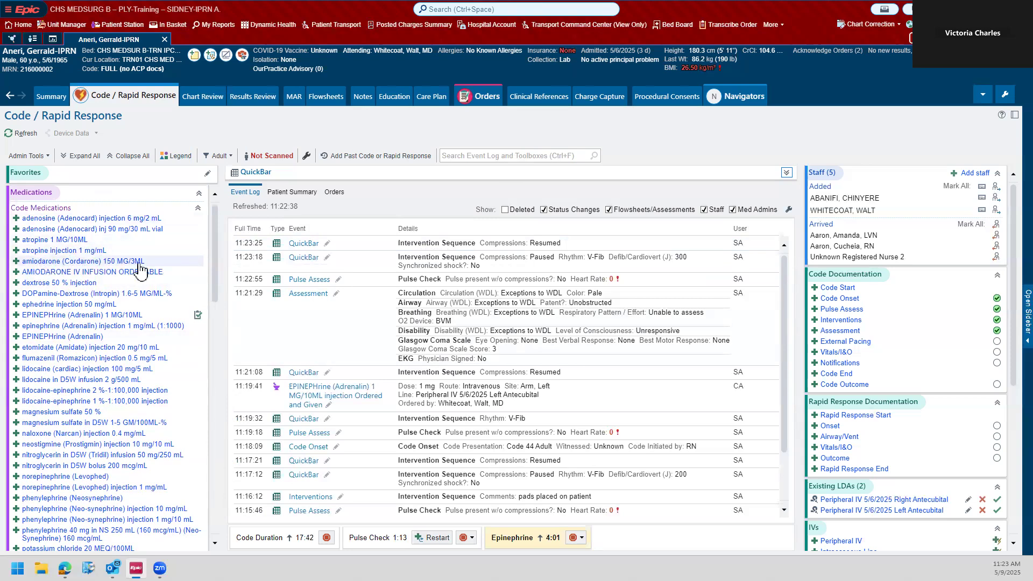
left_click(896, 343)
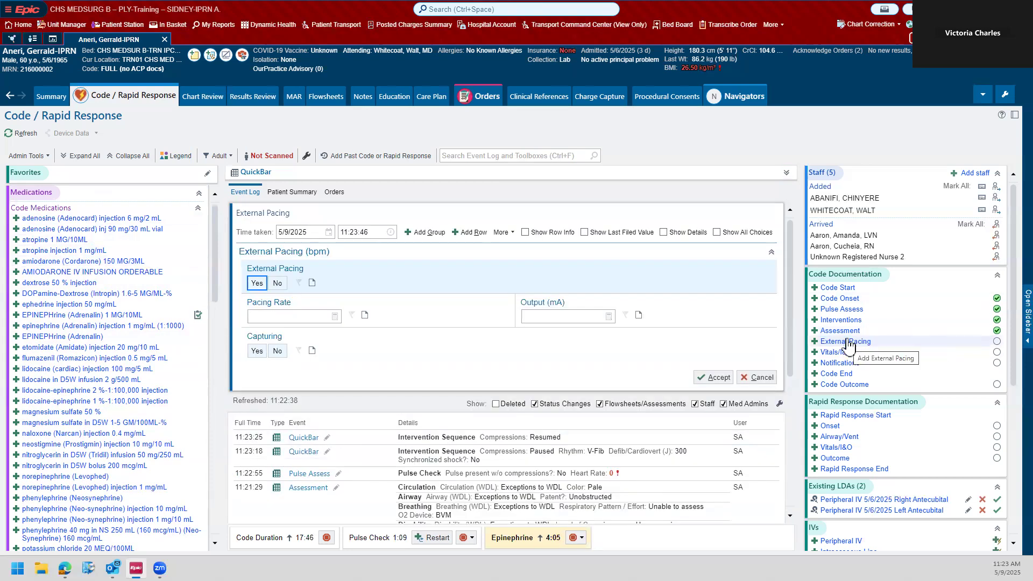
left_click(278, 286)
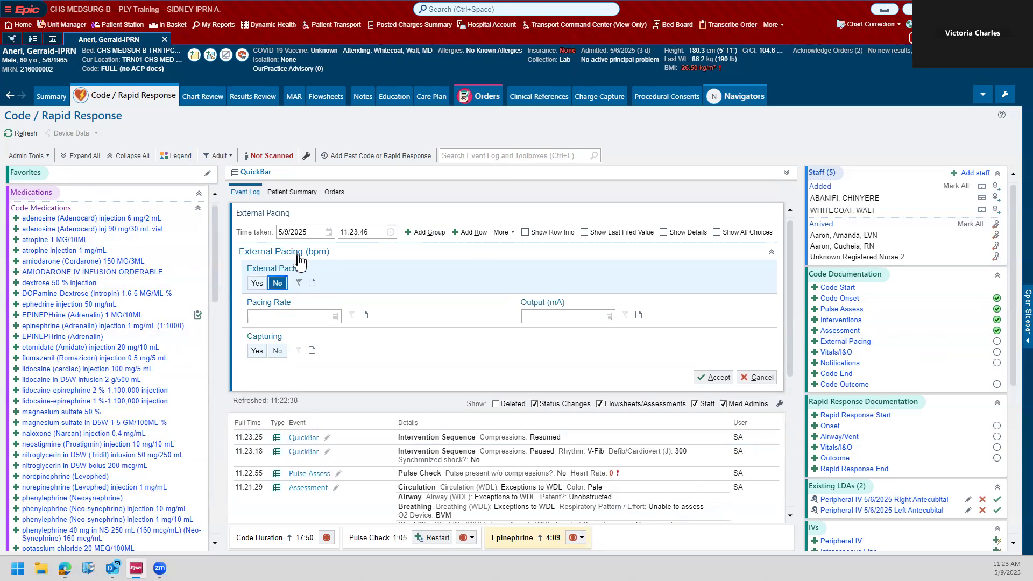
left_click(713, 377)
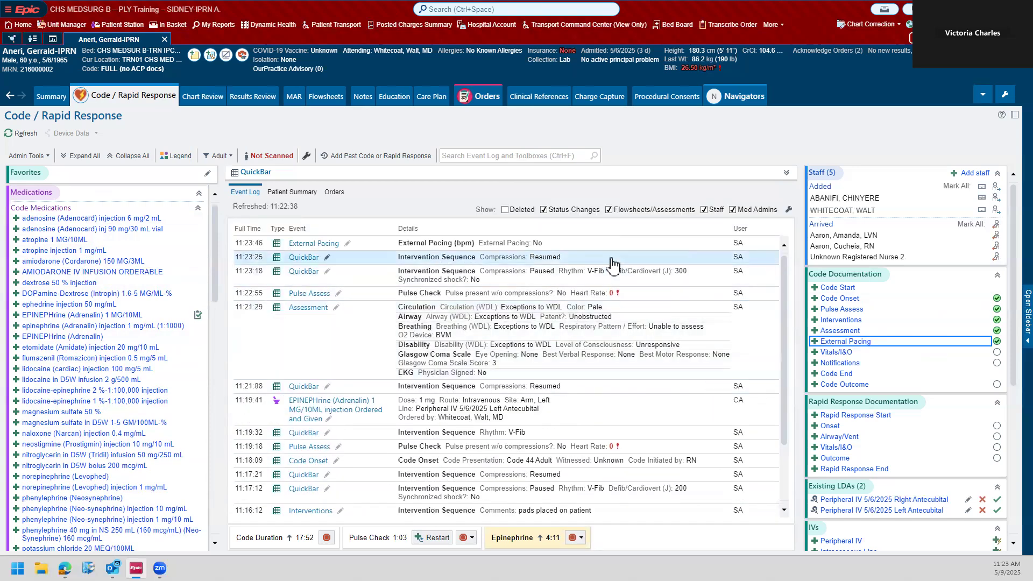
Step: Start a Vitals/I&O entry with Heart Rate 0 and manual blood glucose 20 mg/dL
scroll(940, 272, "down", 1)
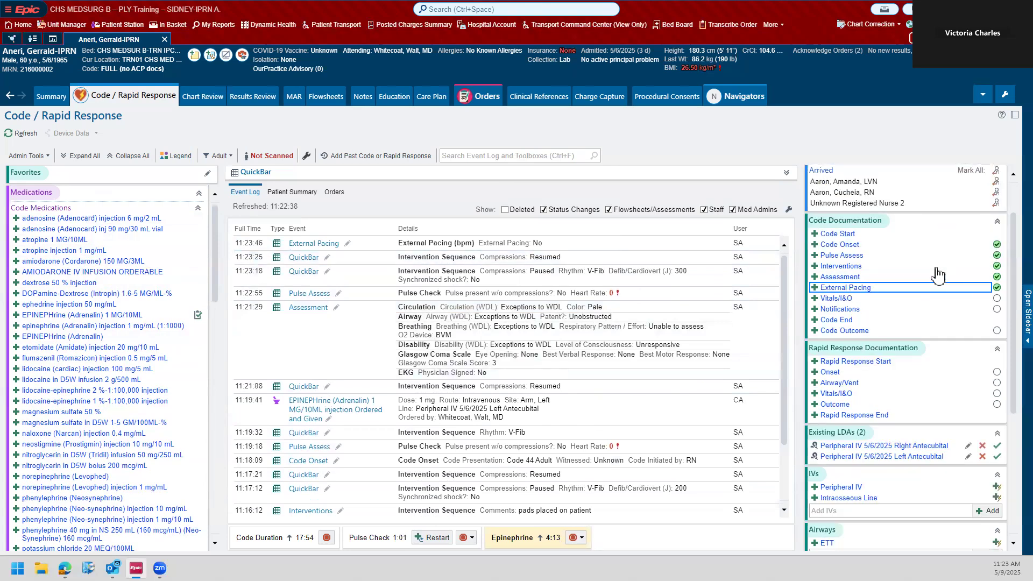
left_click(843, 300)
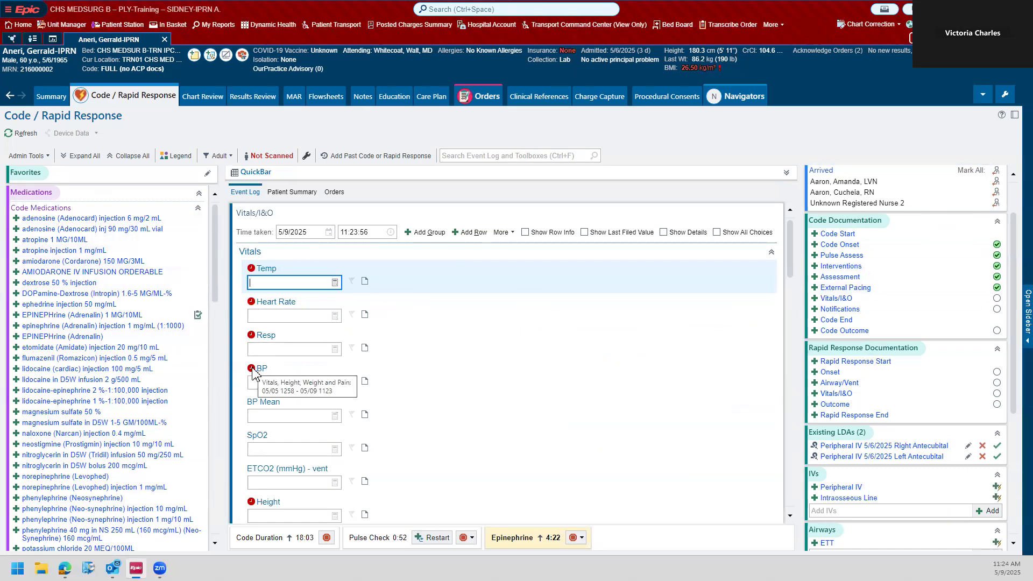
left_click(291, 315)
type("0")
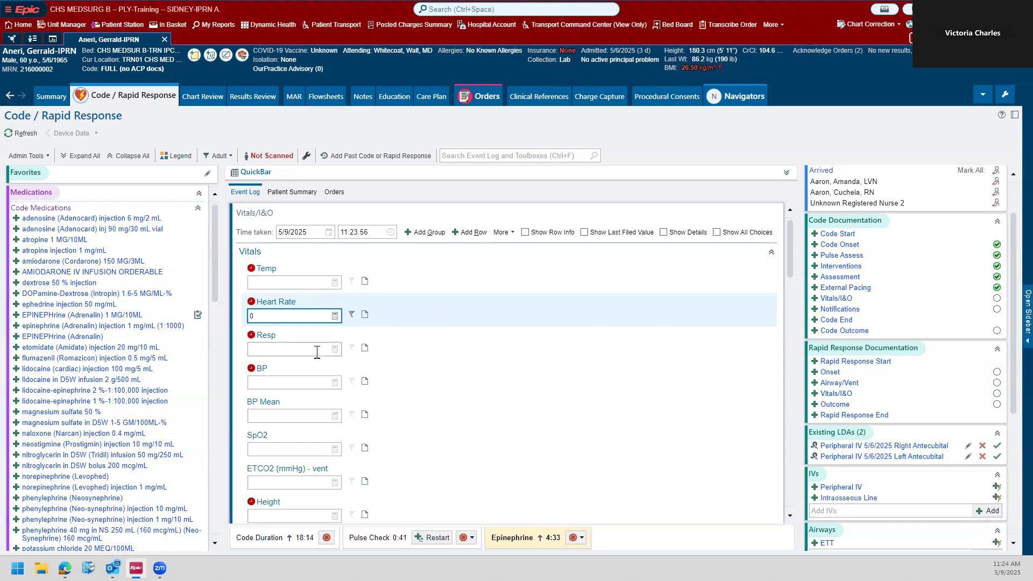
scroll(317, 349, "down", 4)
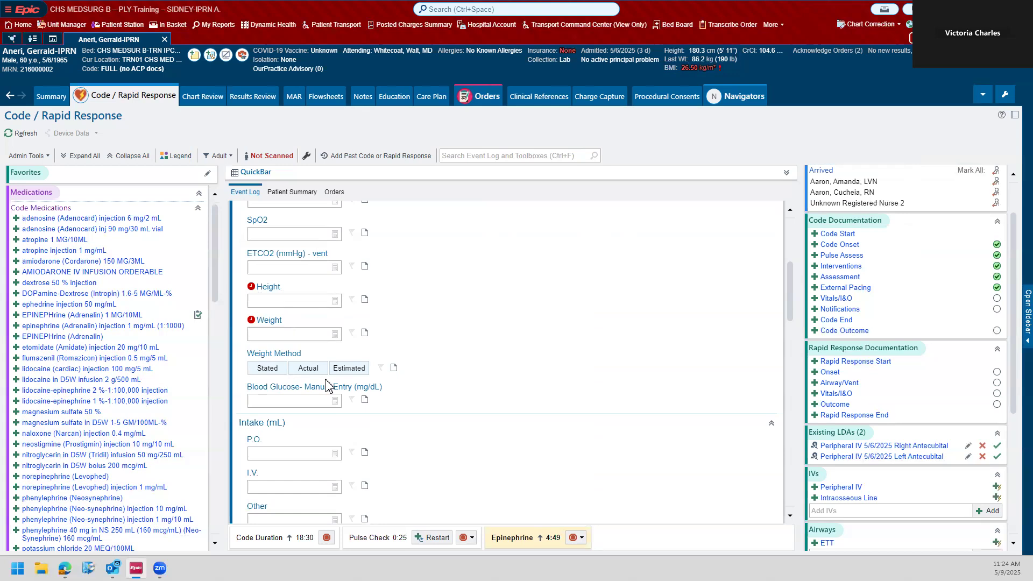
left_click(275, 370)
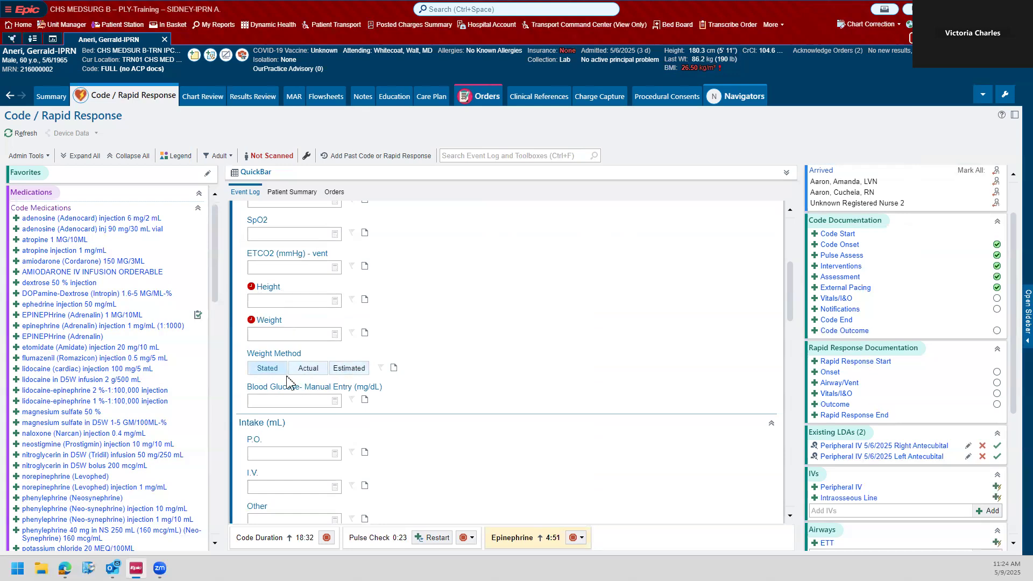
left_click(326, 400)
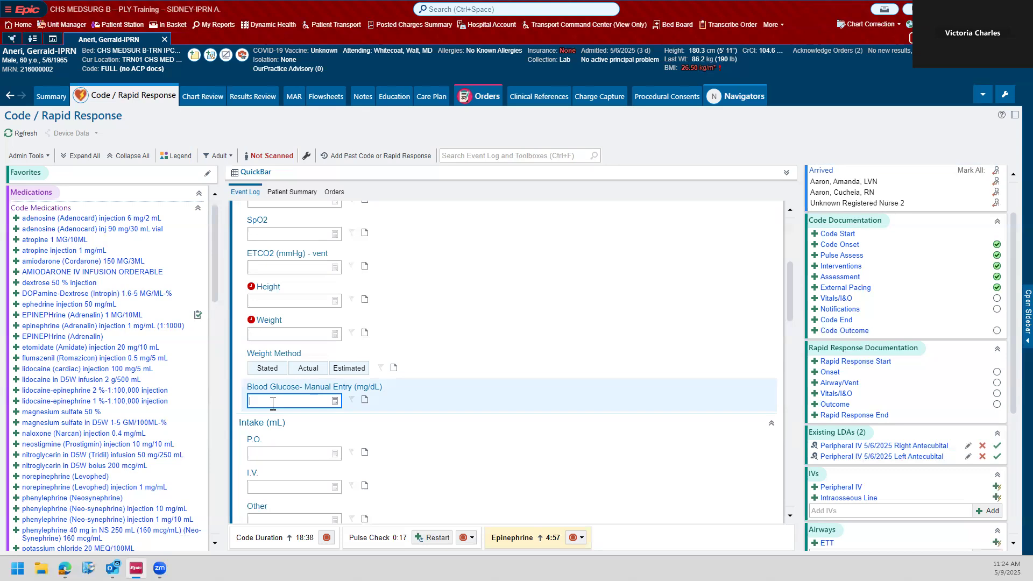
scroll(272, 409, "down", 3)
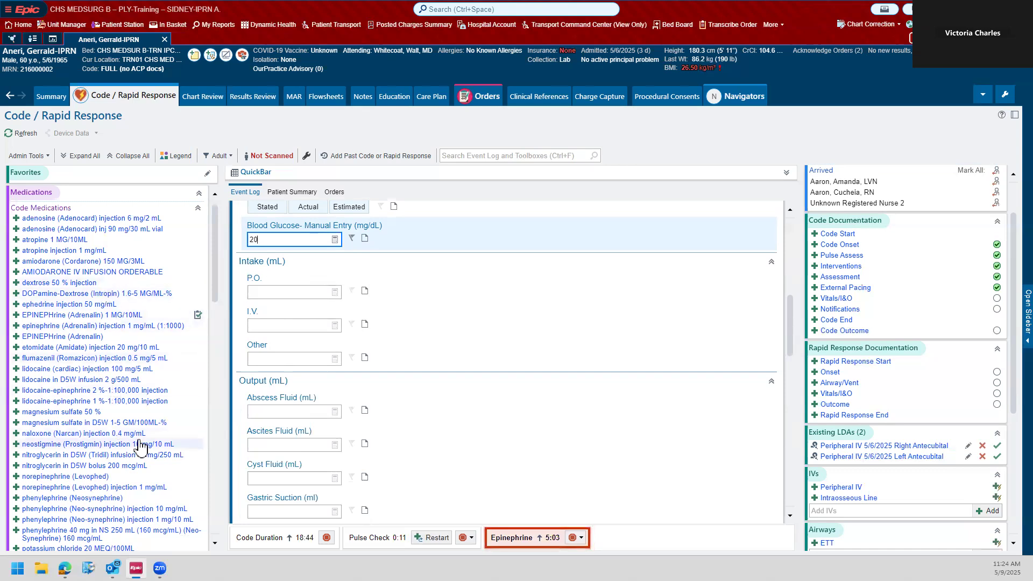
scroll(140, 301, "down", 3)
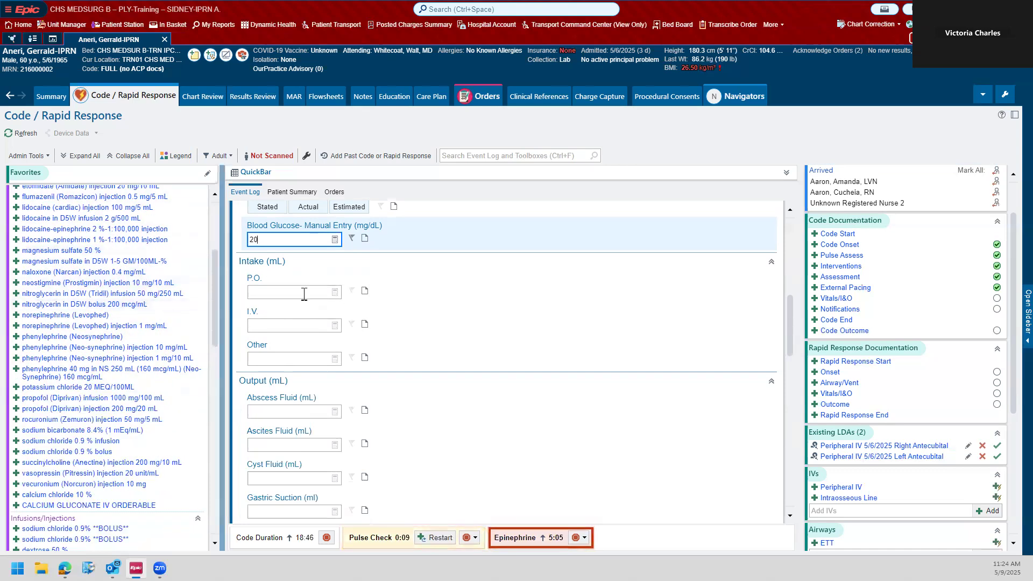
Step: Set the Detailed Pain Assessment to UTA (Unable to Assess) and accept the Vitals/I&O entry
left_click(283, 325)
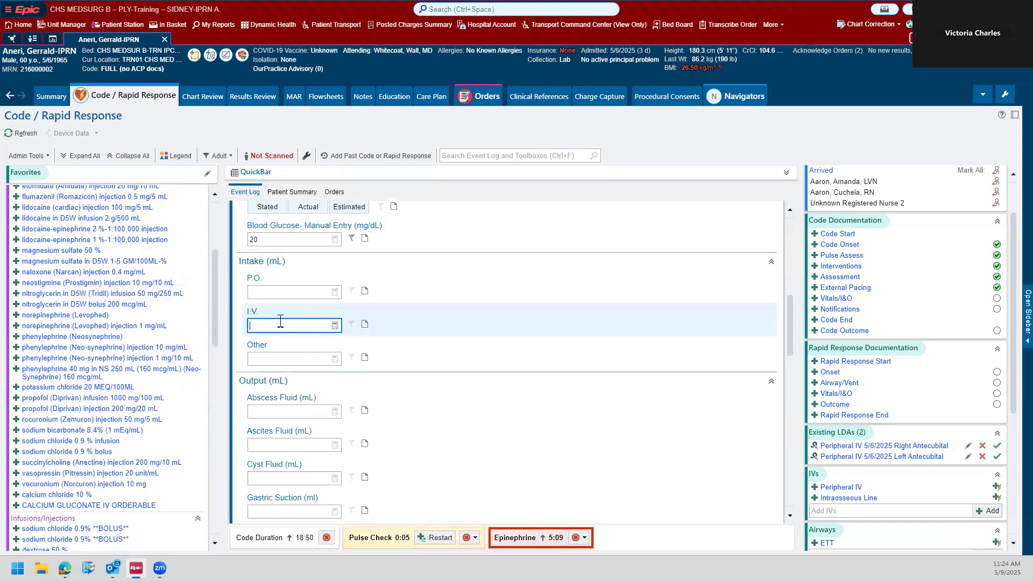
scroll(280, 321, "down", 2)
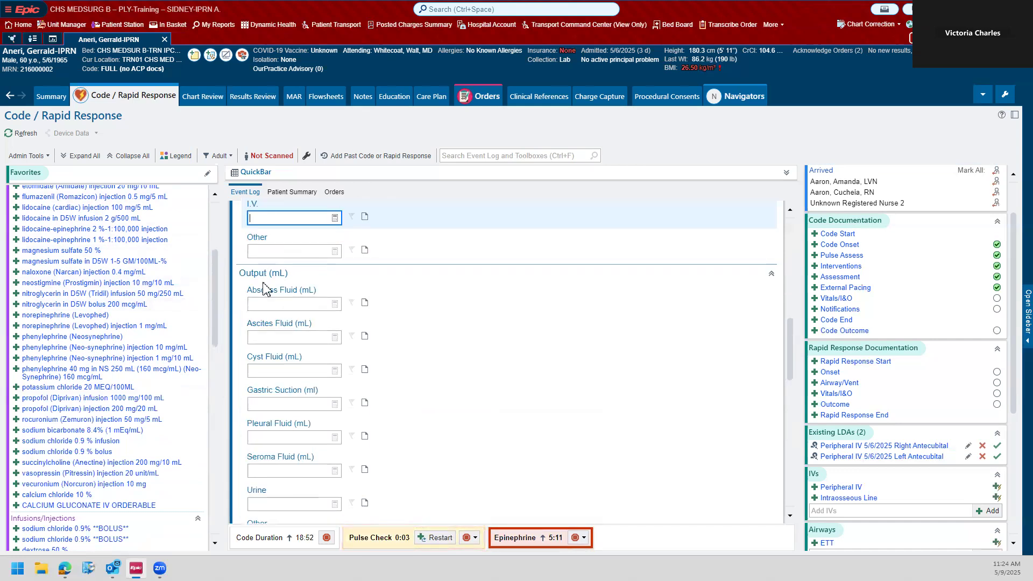
scroll(264, 289, "down", 3)
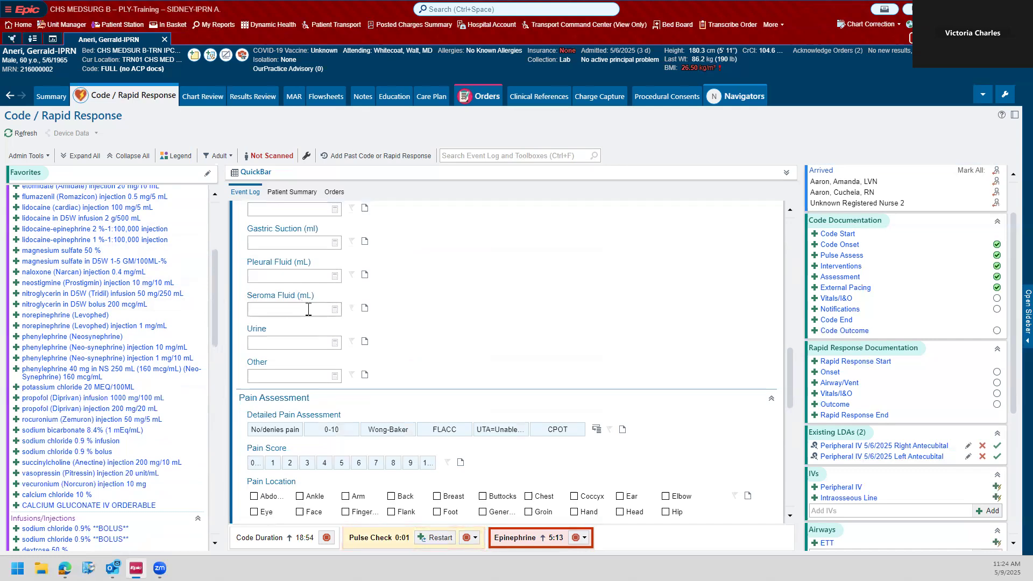
scroll(341, 284, "down", 2)
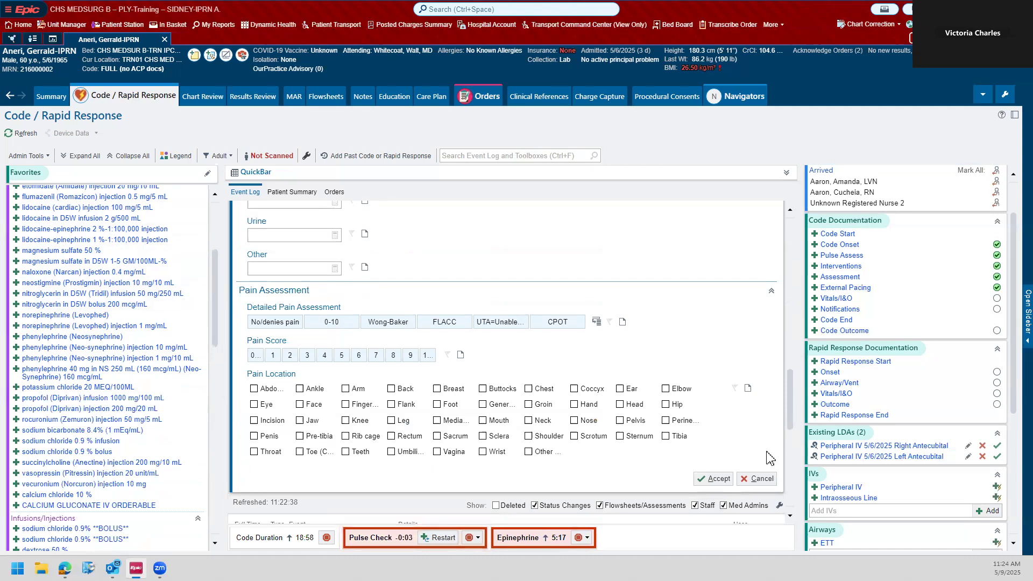
left_click(498, 324)
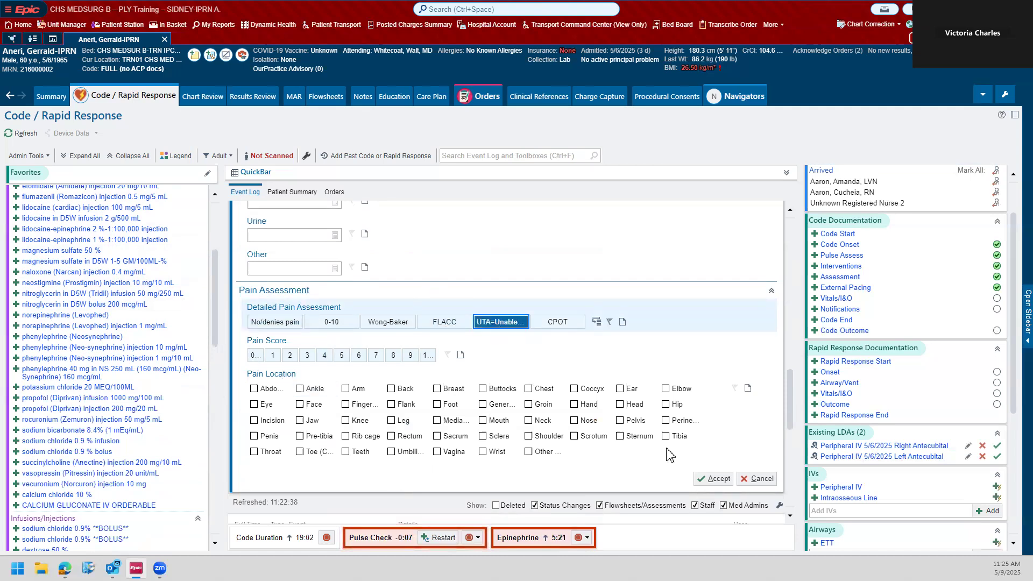
left_click(713, 479)
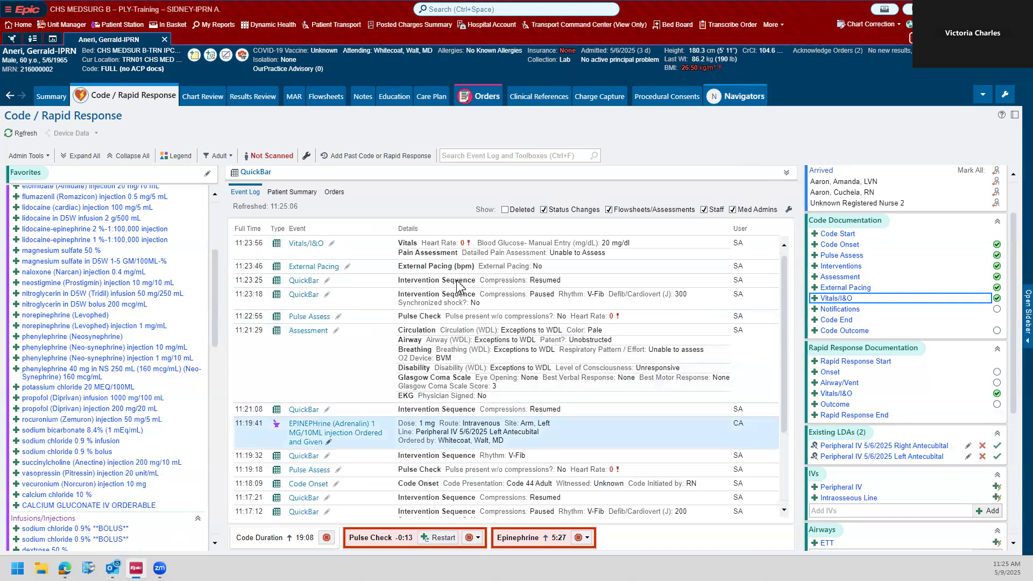
Step: Restart the pulse check timer and record no pulse without compressions with heart rate 0 in a new accepted pulse assessment
left_click(442, 538)
left_click(277, 283)
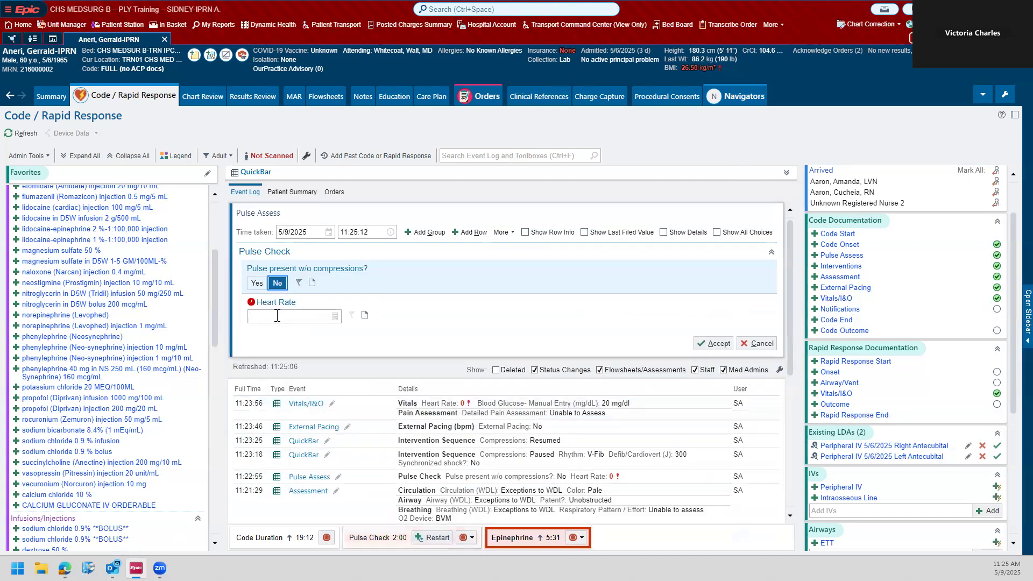
left_click(277, 316)
type("0")
left_click(718, 343)
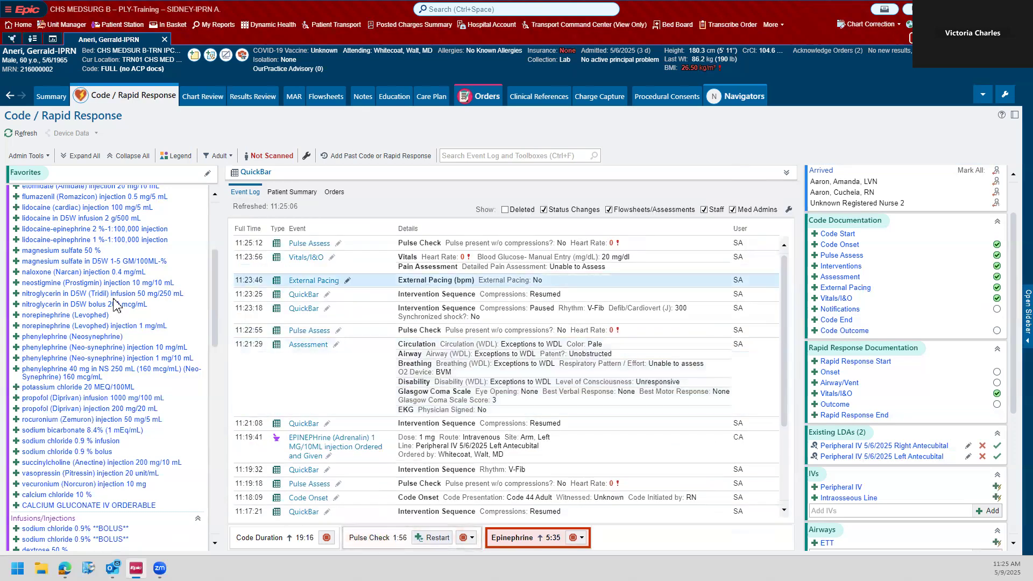
Step: Document amiodarone (Cordarone) 150 MG/3ML as given at a 300 mg dose, site Arm, Left, through the left antecubital peripheral IV, and accept it
scroll(114, 299, "up", 3)
left_click(115, 262)
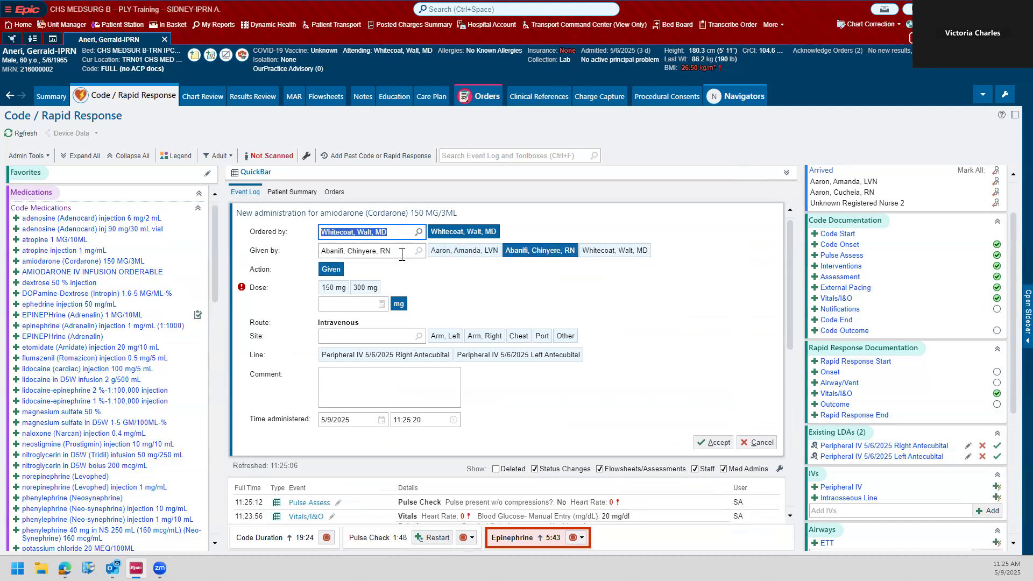
left_click(365, 287)
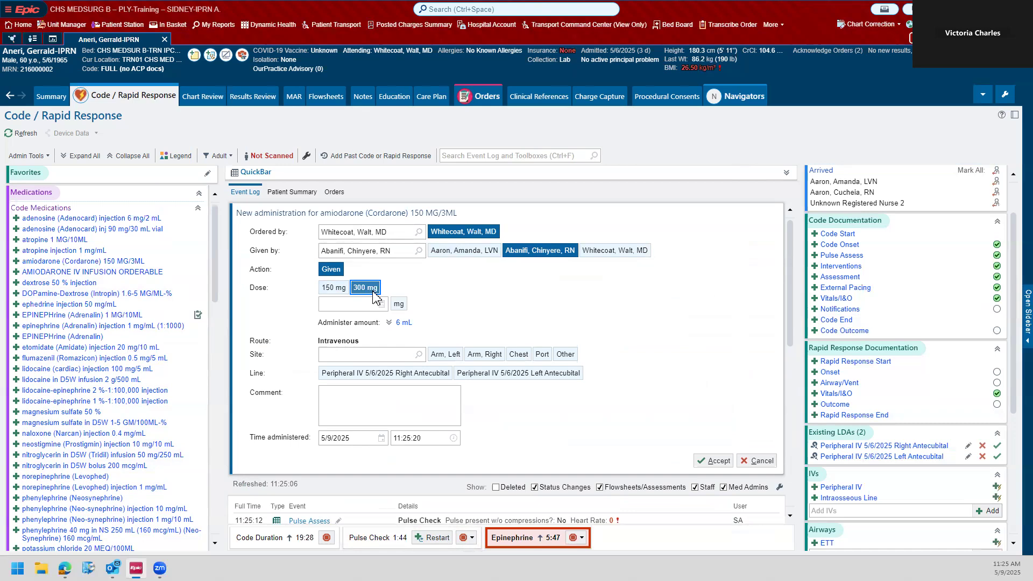
left_click(445, 354)
left_click(518, 373)
left_click(717, 460)
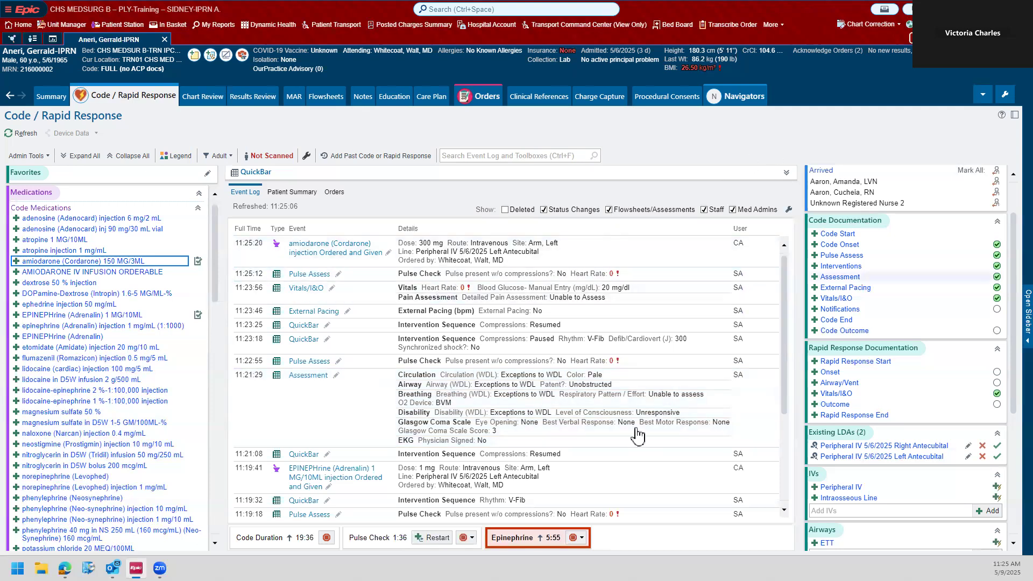
Step: File a QuickBar entry with compressions Resumed and Switched Compressors, and collapse the QuickBar section
left_click(786, 173)
left_click(433, 210)
left_click(557, 212)
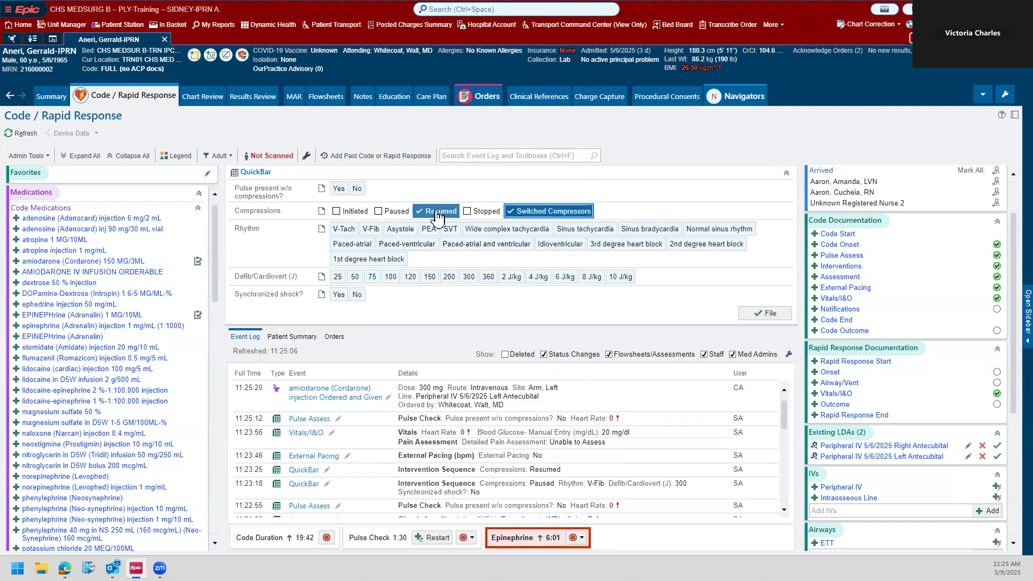
left_click(770, 313)
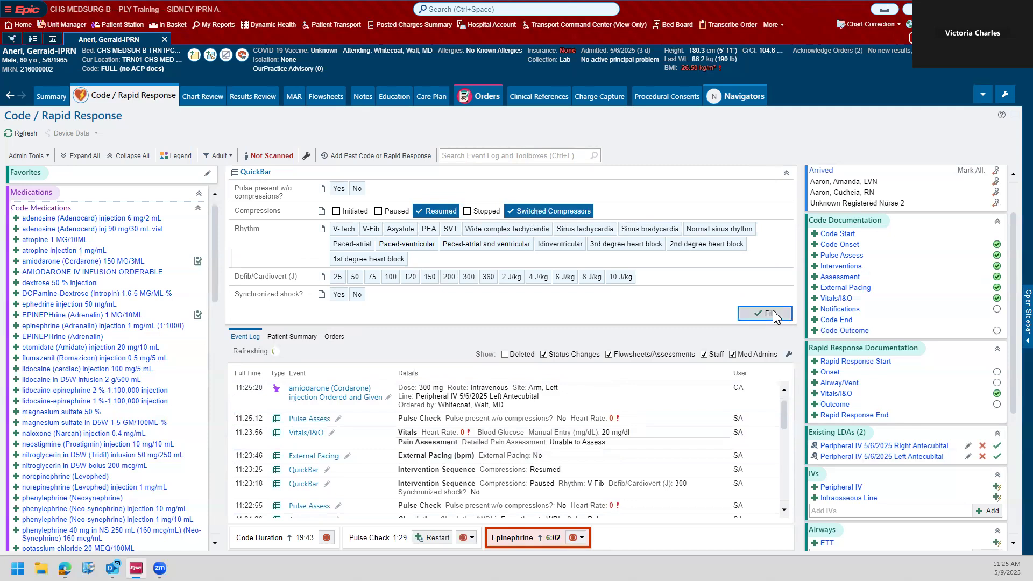
left_click(786, 173)
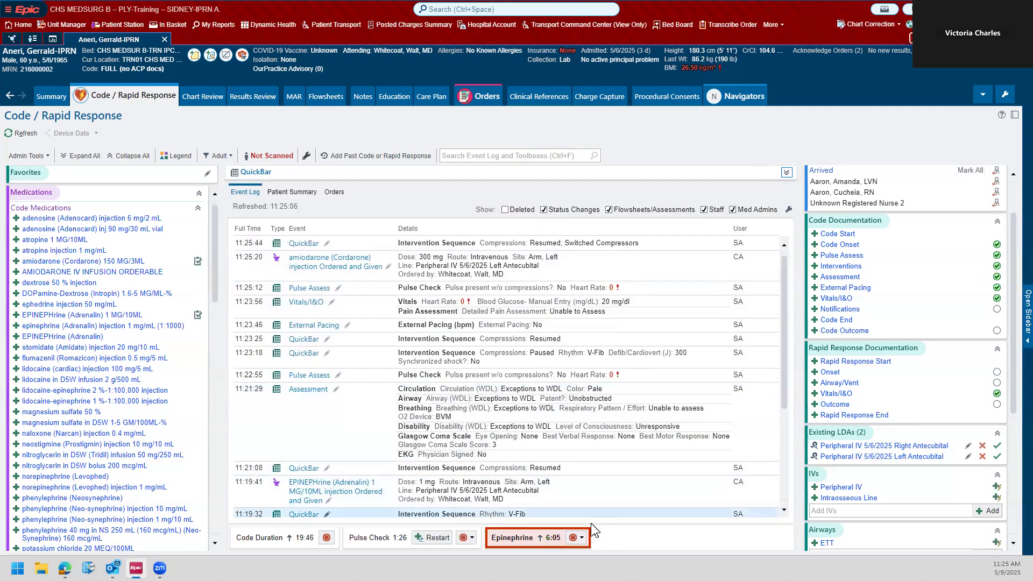
left_click(582, 538)
left_click(583, 539)
scroll(627, 424, "down", 1)
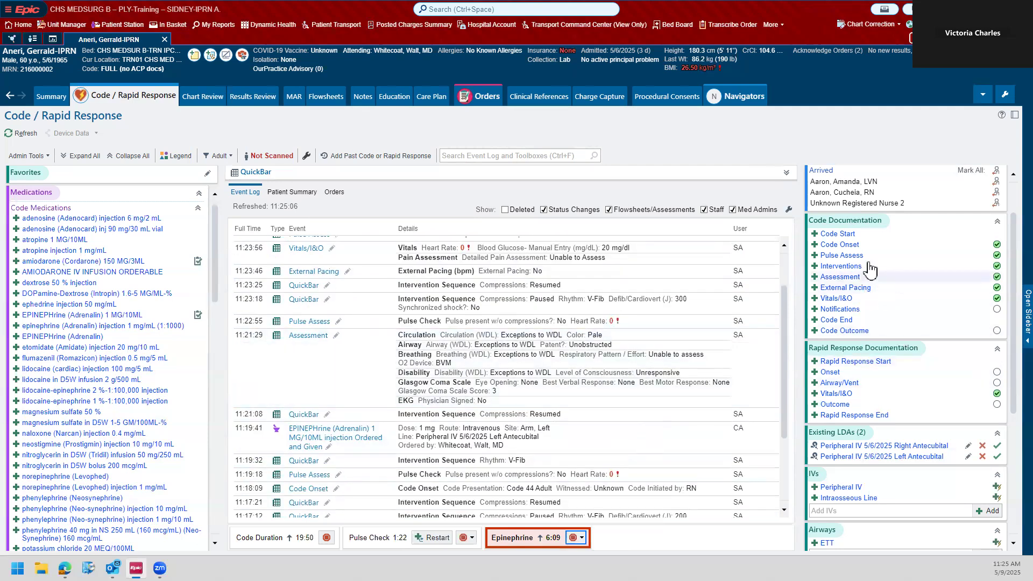
scroll(642, 253, "down", 2)
scroll(643, 252, "up", 4)
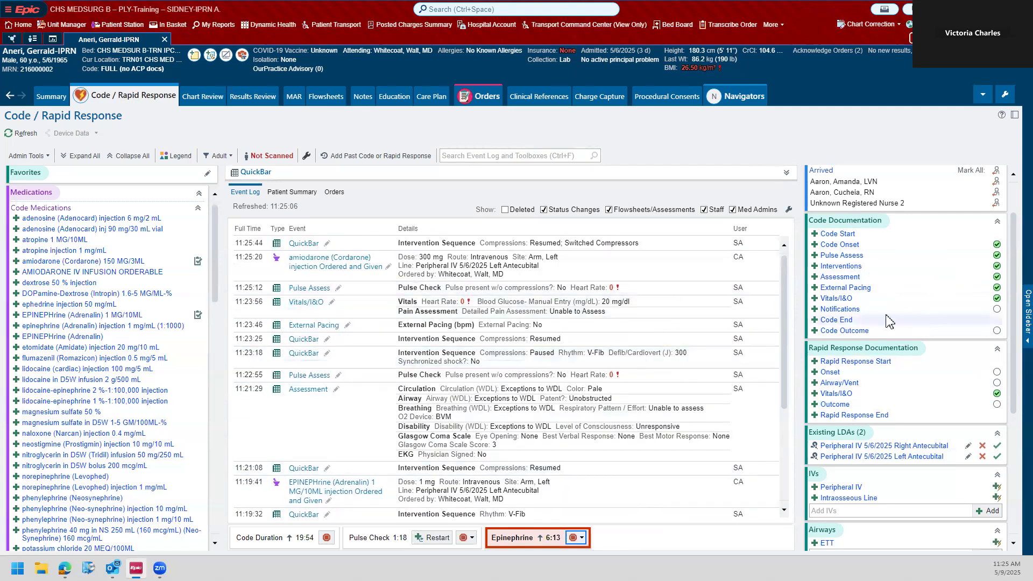
Step: Add a Notifications entry with Family and Other notified, comment Other as "Attending", and accept it
left_click(869, 310)
left_click(259, 282)
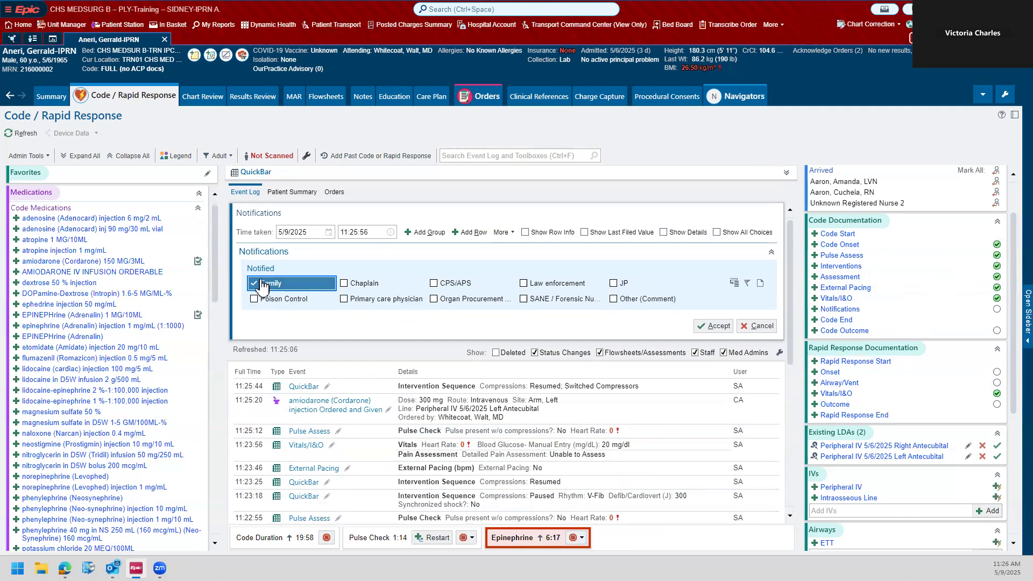
left_click(619, 298)
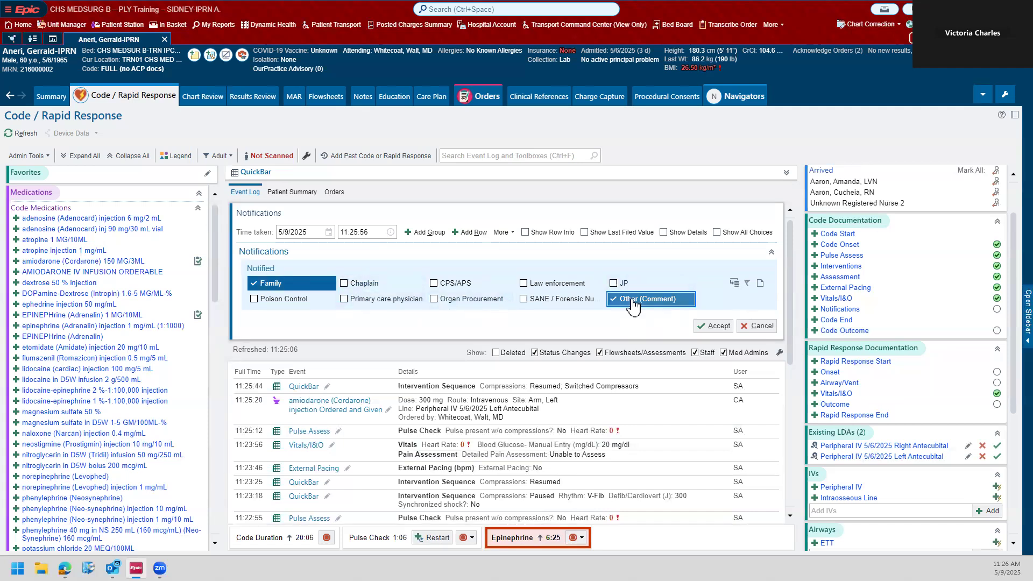
left_click(760, 283)
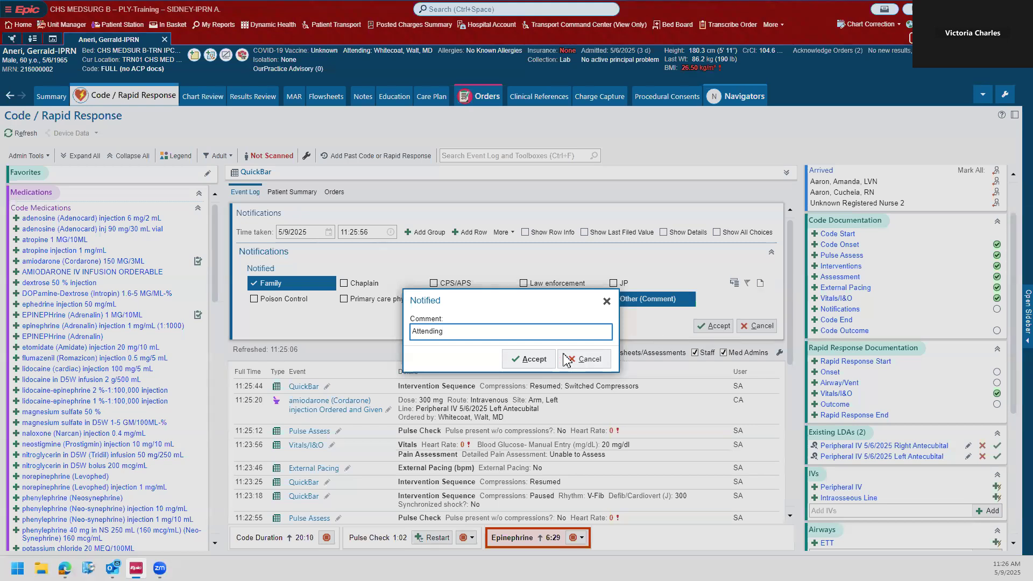
left_click(529, 359)
left_click(712, 325)
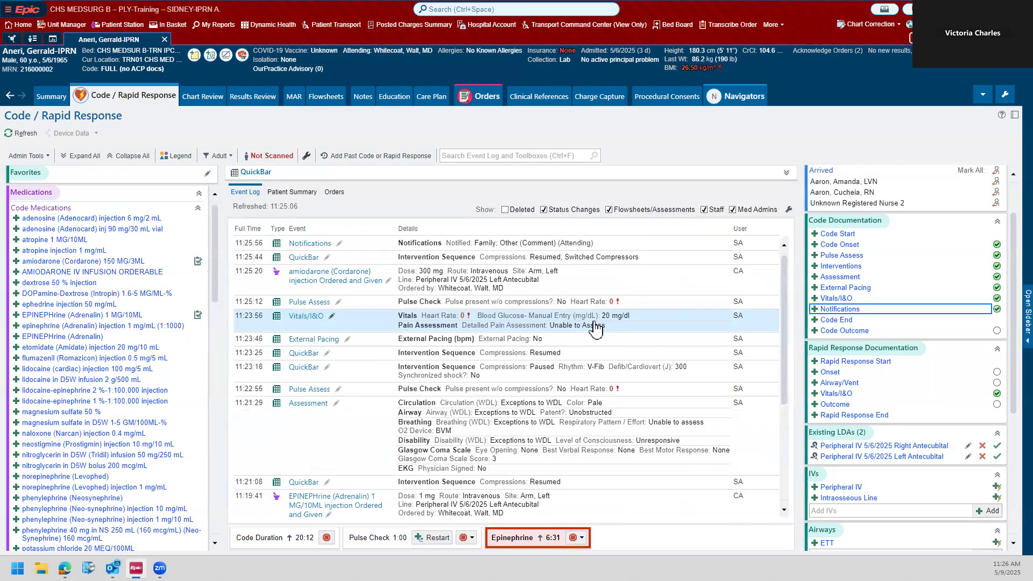
scroll(575, 317, "down", 5)
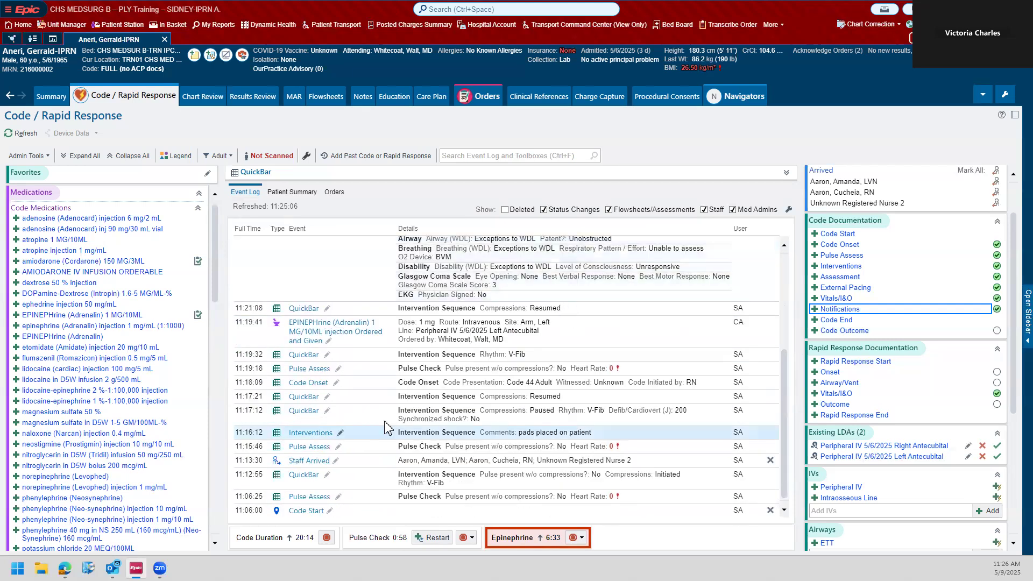
scroll(387, 427, "up", 5)
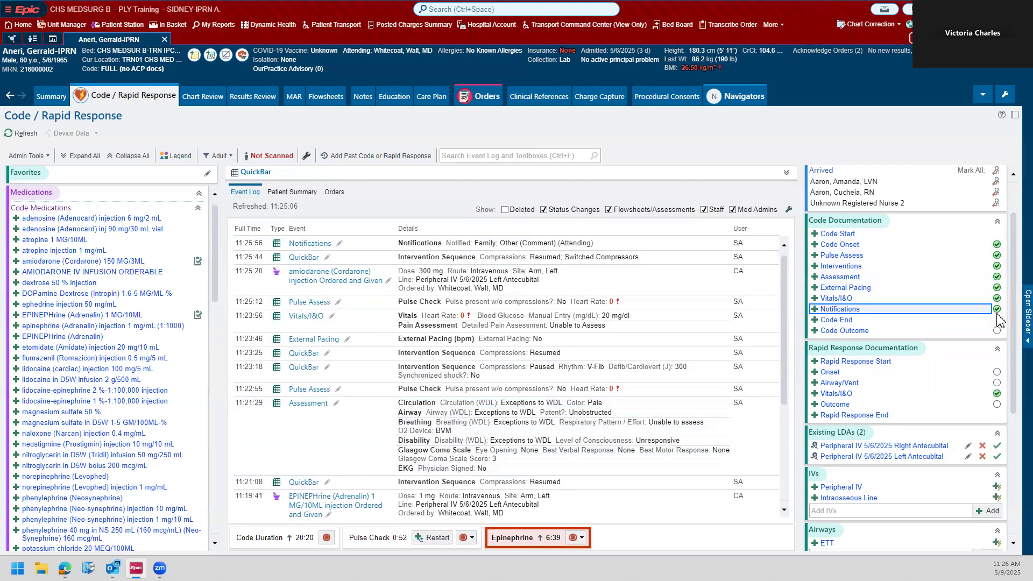
mouse_move(997, 319)
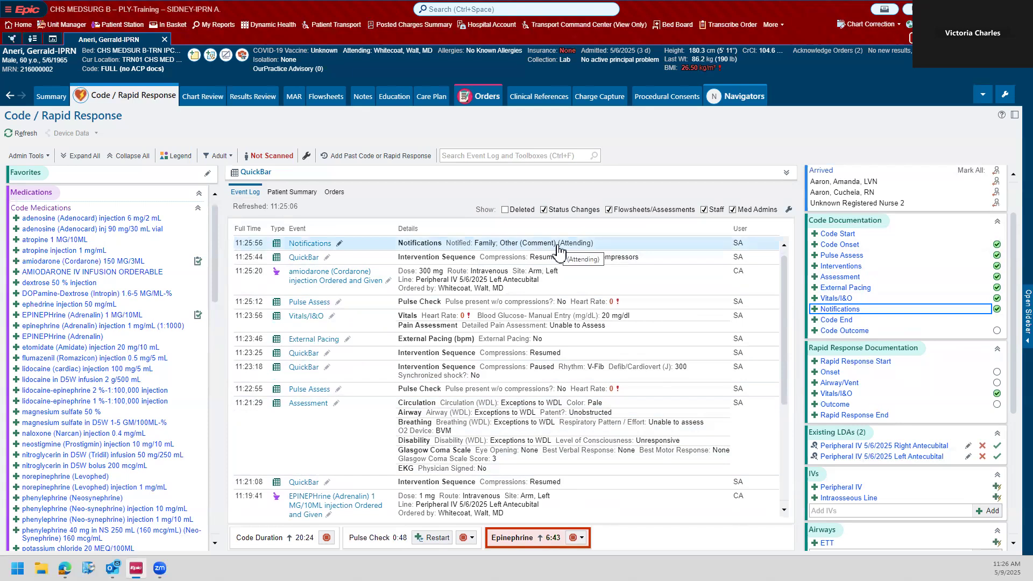
Step: Add an unknown Respiratory Therapist to the code staff, marked as Arrived, and accept the staff changes
scroll(950, 264, "up", 1)
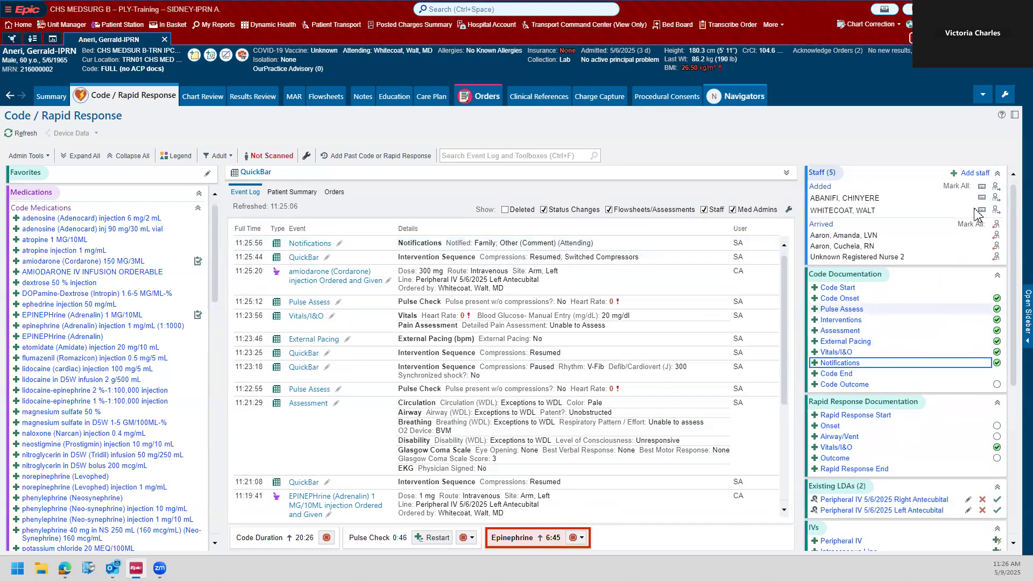
left_click(972, 174)
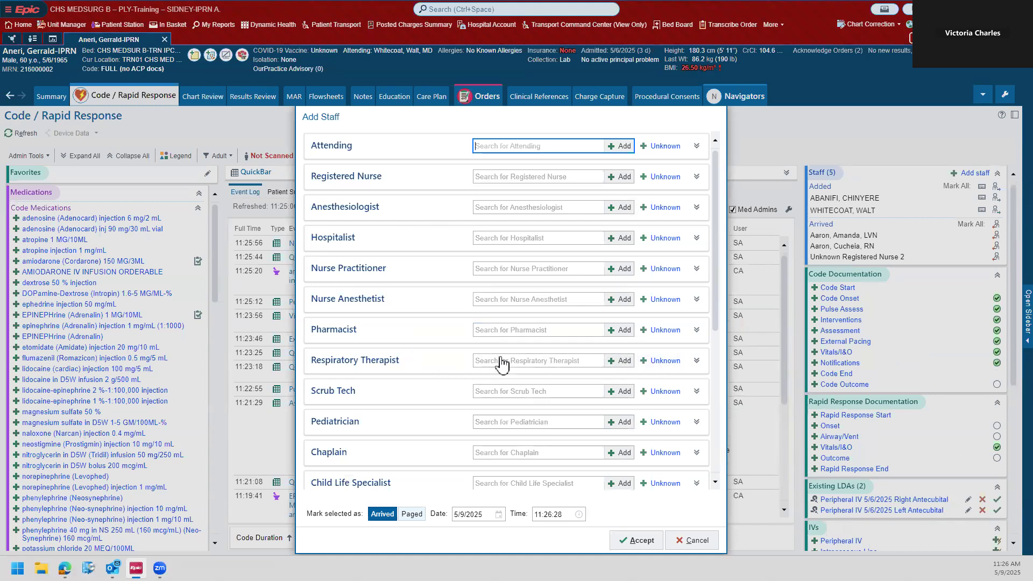
left_click(666, 362)
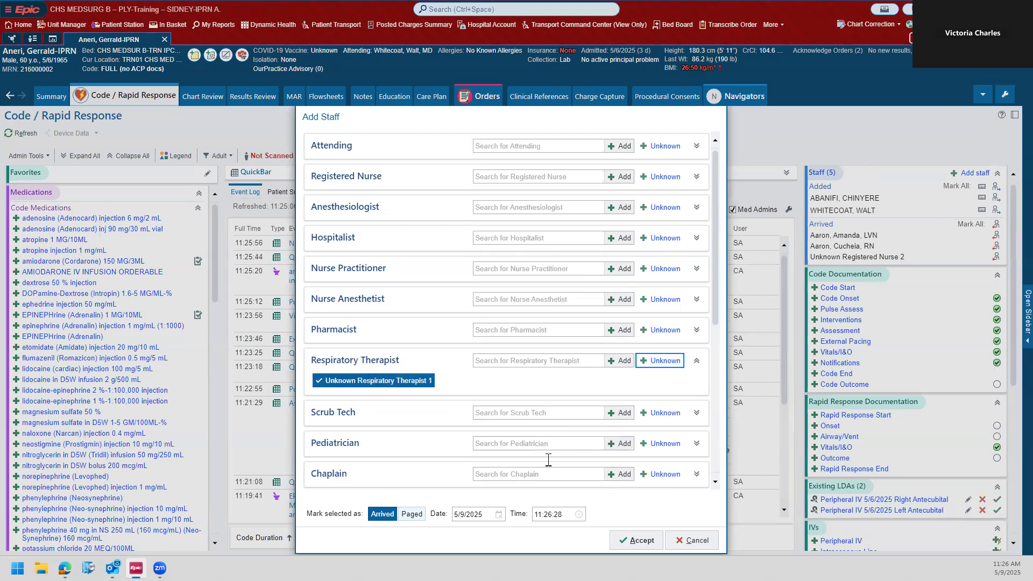
left_click(627, 540)
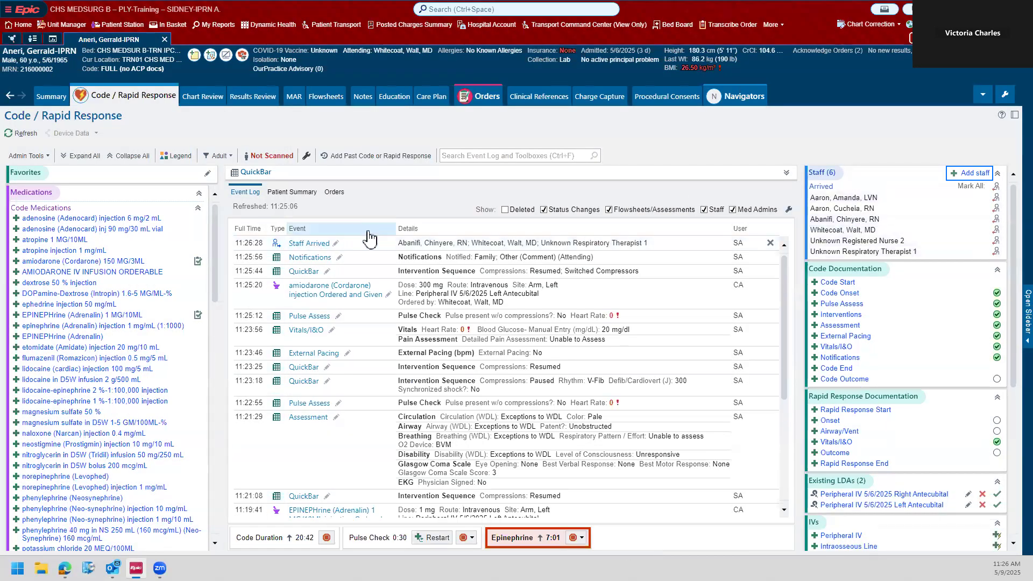
Step: Document rocuronium (Zemuron) 50 MG/5ML as given at a 30 mg dose, site Arm, Left, through the left antecubital peripheral IV, and accept it
scroll(157, 258, "down", 6)
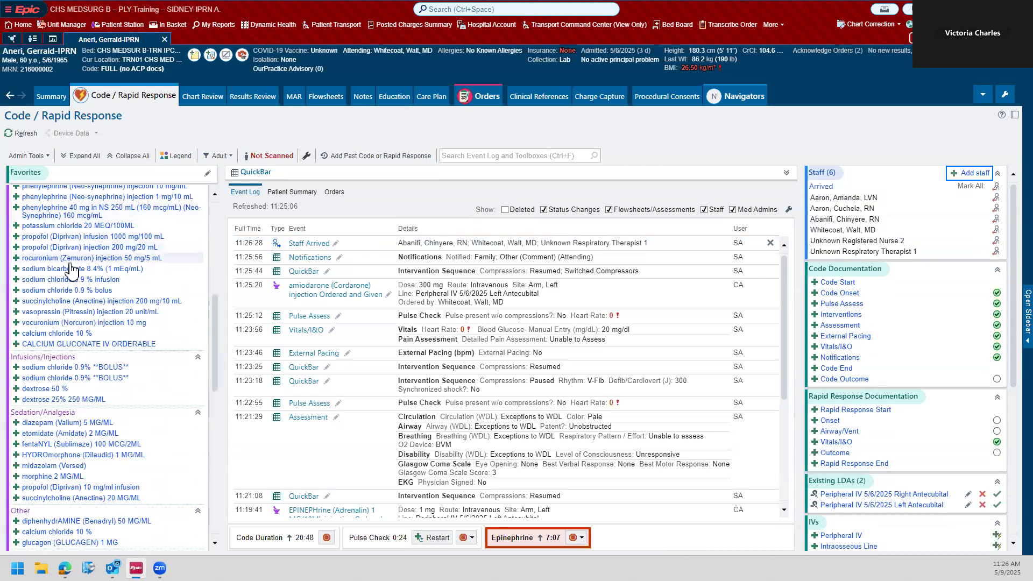
left_click(50, 259)
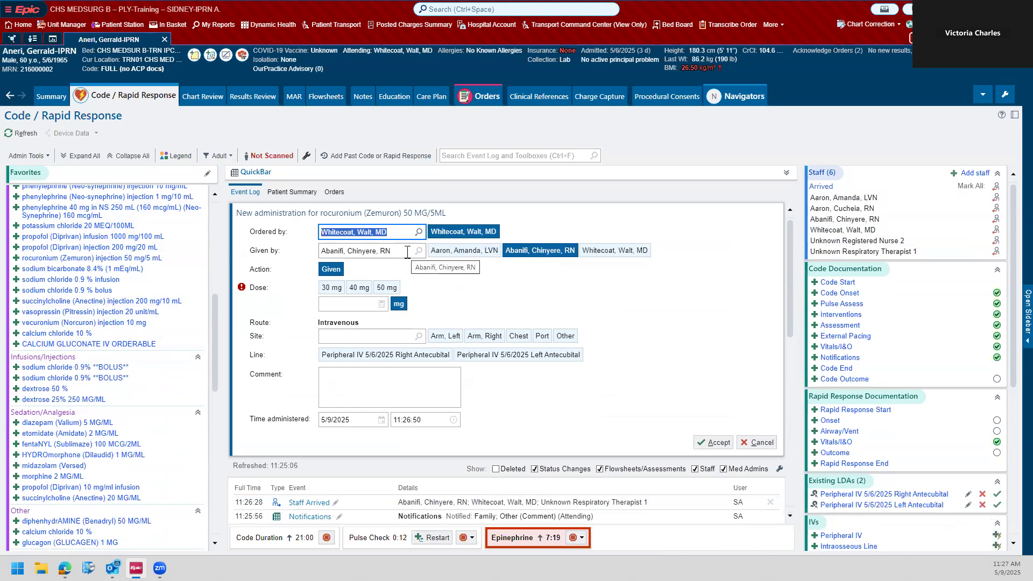
left_click(332, 287)
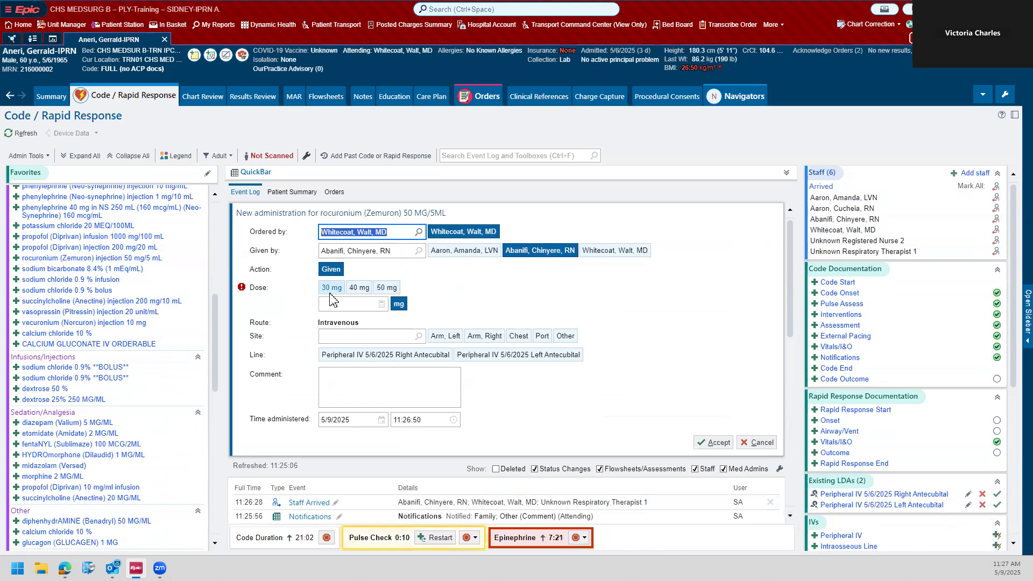
left_click(445, 354)
left_click(518, 373)
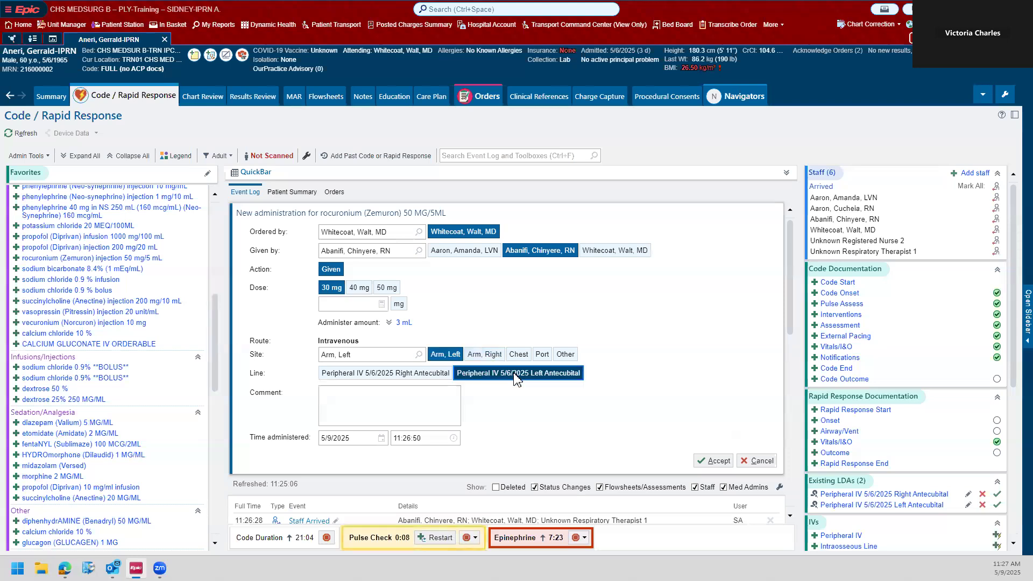
left_click(716, 460)
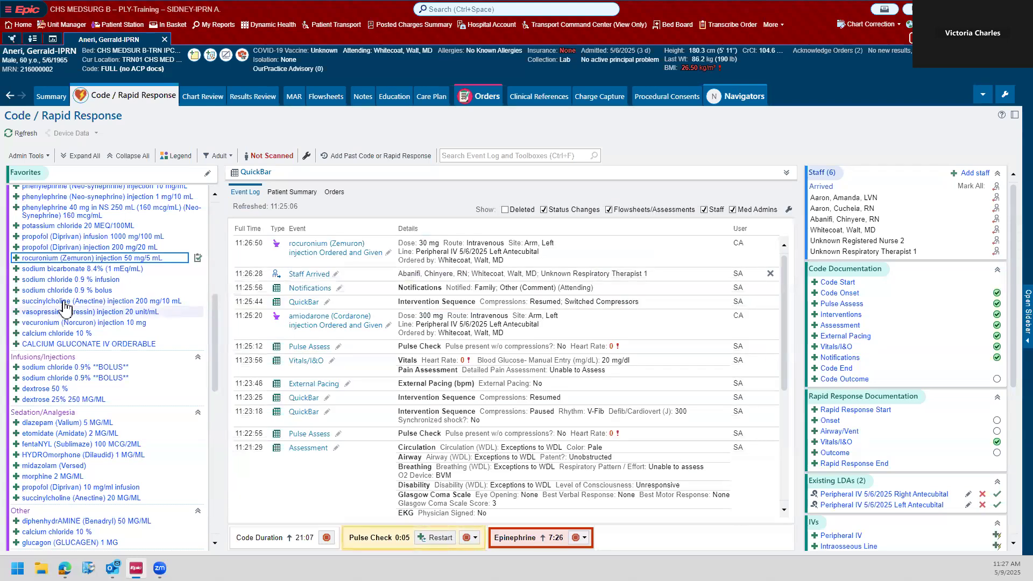
Step: Document vecuronium (Norcuron) 10 MG as given at 0.1 mg/kg/dose, site Arm, Left, through the left antecubital peripheral IV, and accept it
left_click(80, 323)
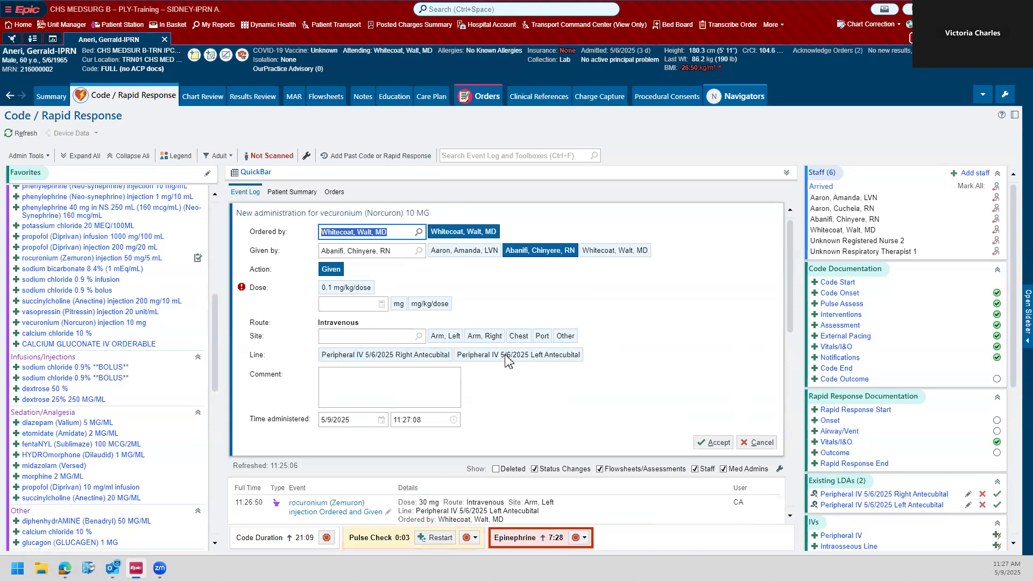
left_click(365, 290)
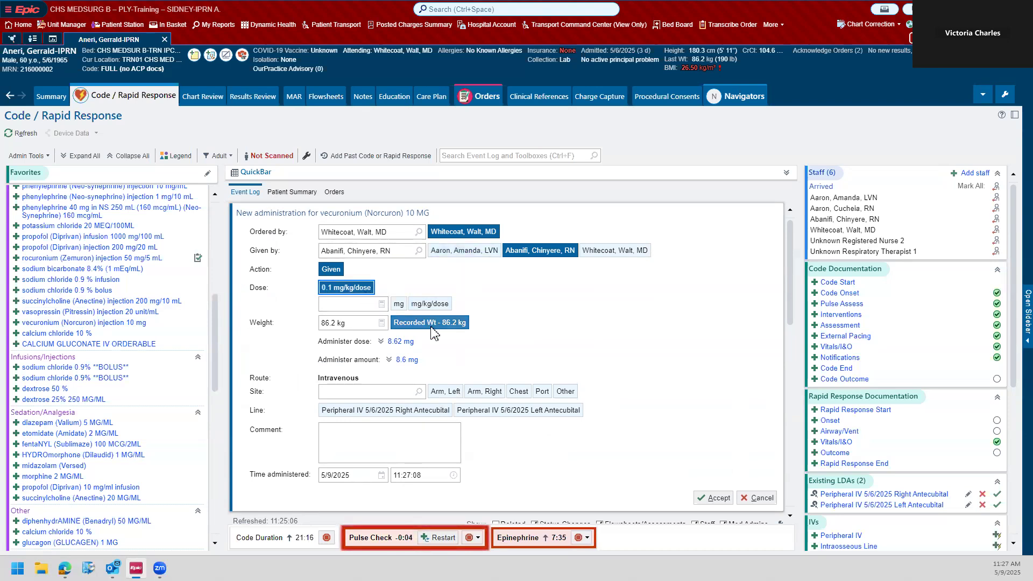
left_click(455, 391)
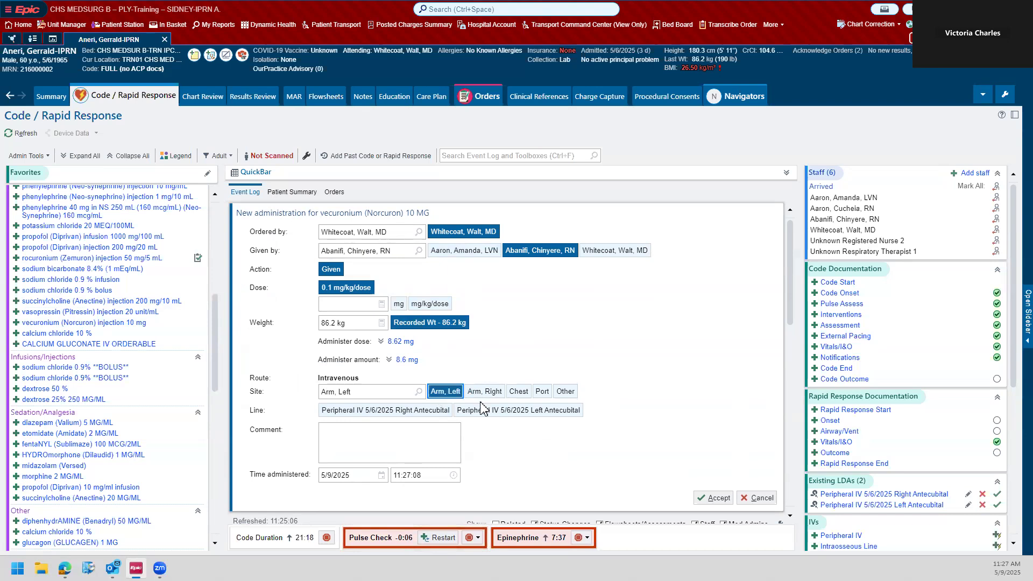
left_click(484, 411)
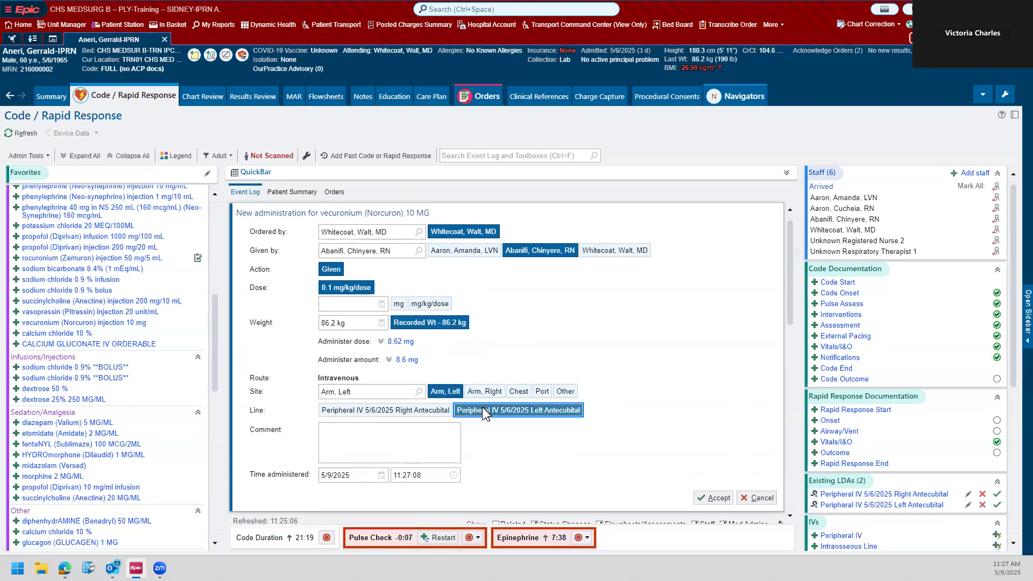
left_click(717, 498)
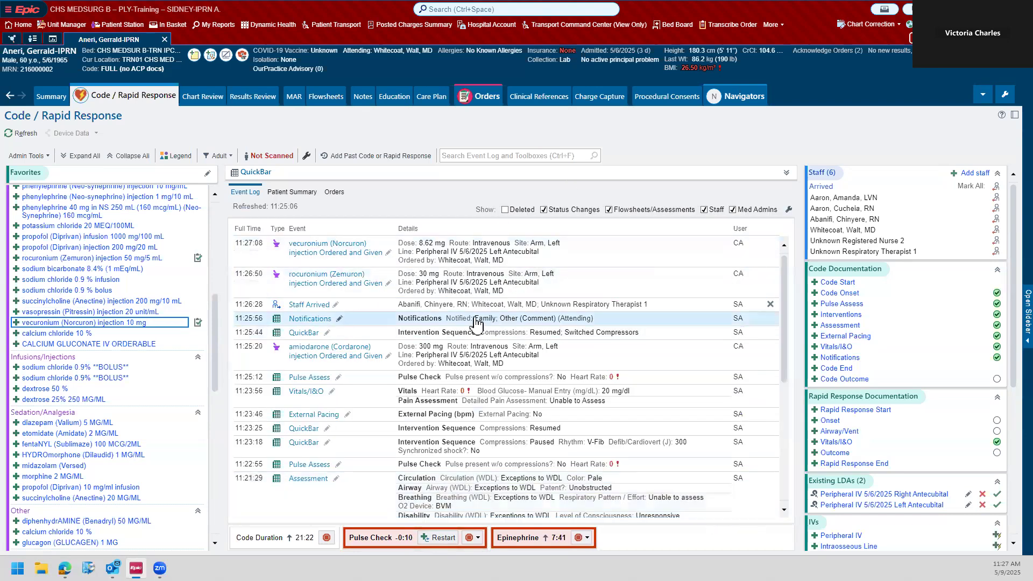
Step: Start a new ETT airway entry with placement date 5/9/2025, placement time 1128, and LDA in place on arrival set to No
scroll(476, 324, "down", 1)
scroll(928, 365, "down", 2)
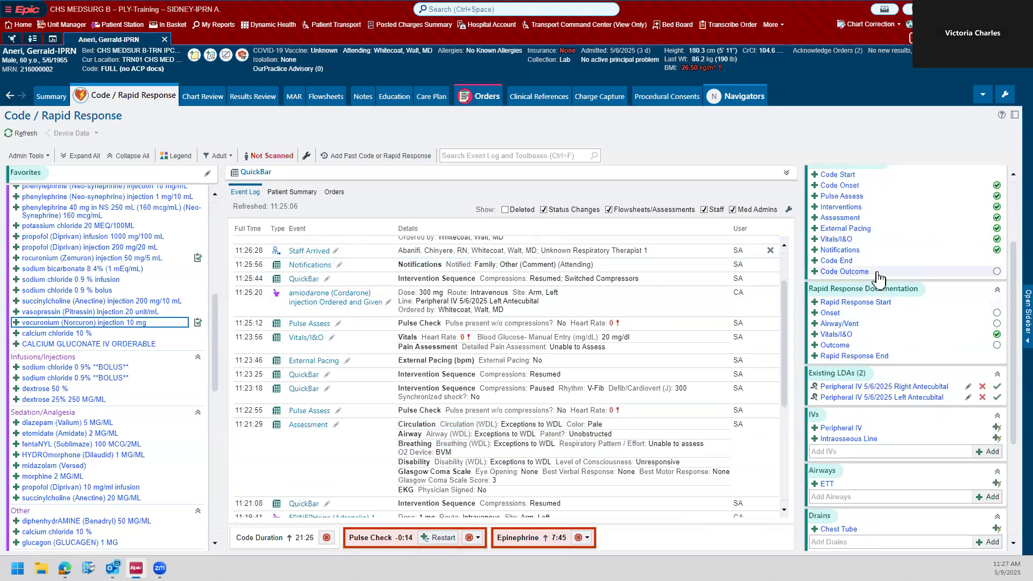
scroll(891, 308, "up", 2)
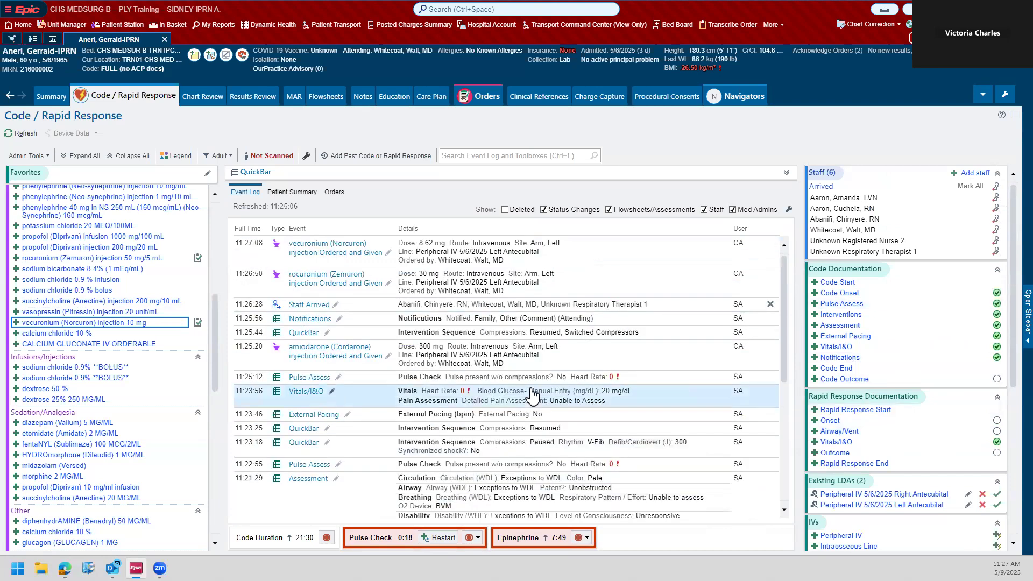
scroll(532, 395, "down", 1)
scroll(909, 357, "down", 1)
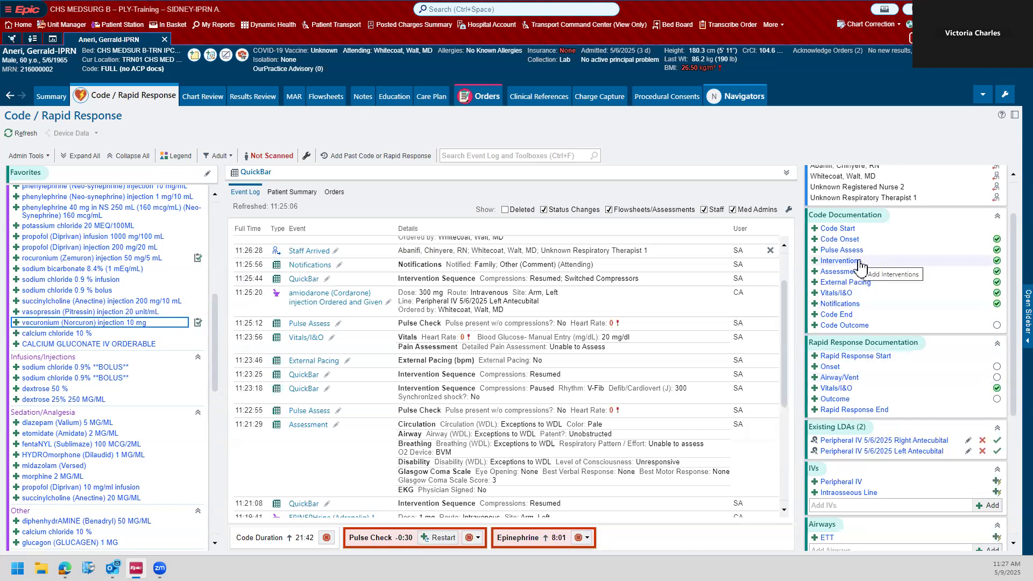
scroll(860, 269, "down", 3)
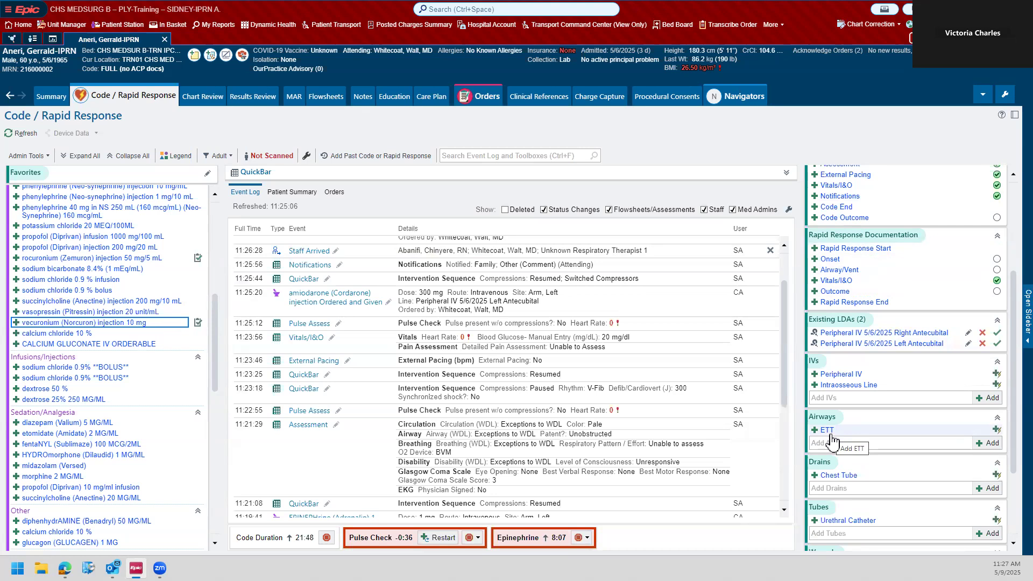
scroll(516, 387, "down", 3)
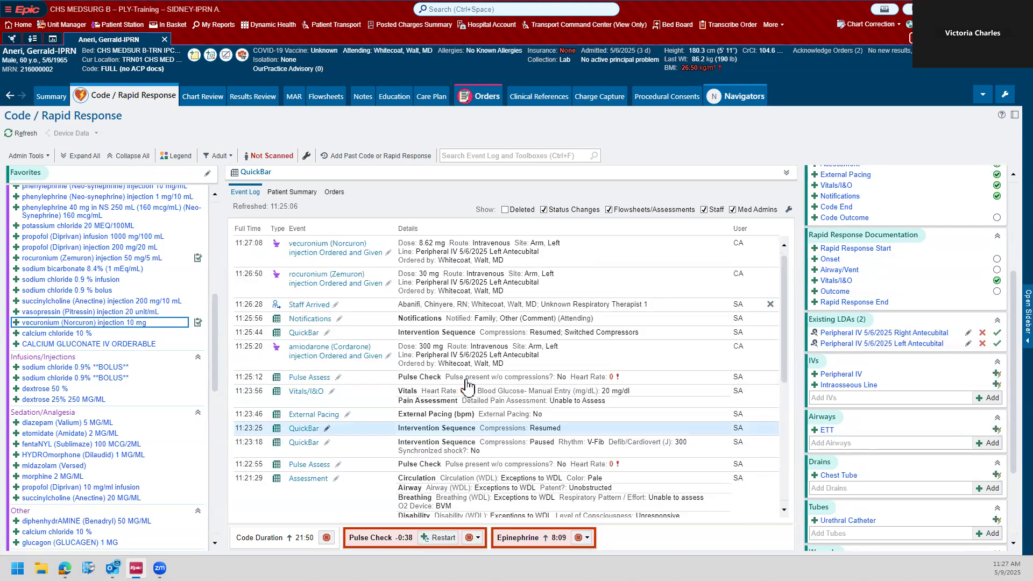
left_click(826, 433)
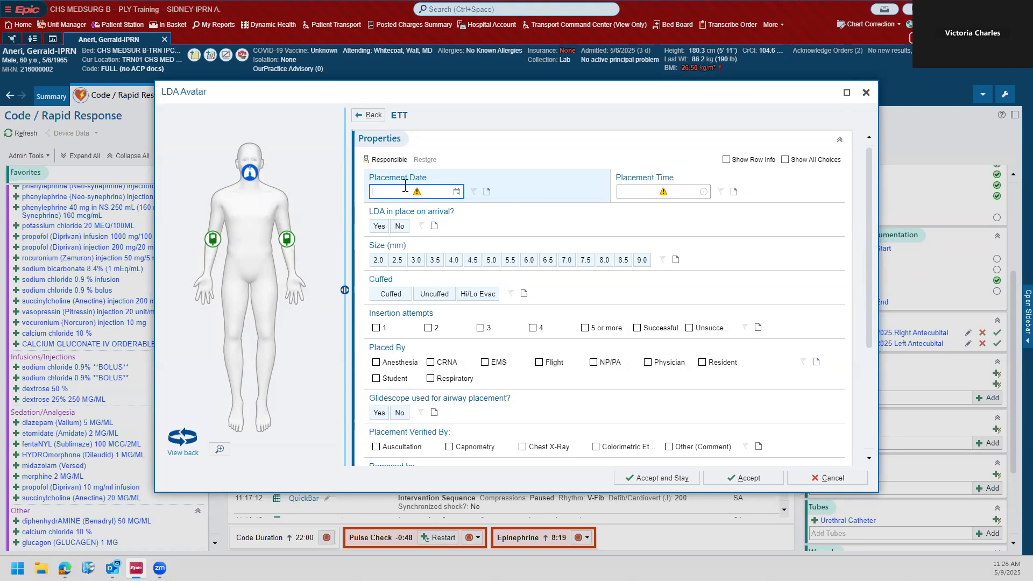
key("Tab")
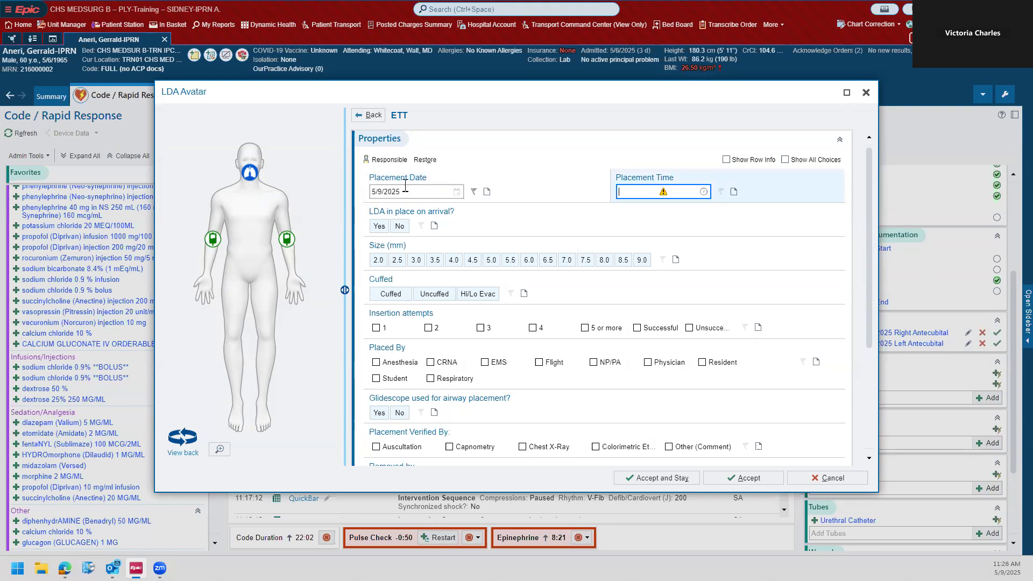
type("n")
key("Tab")
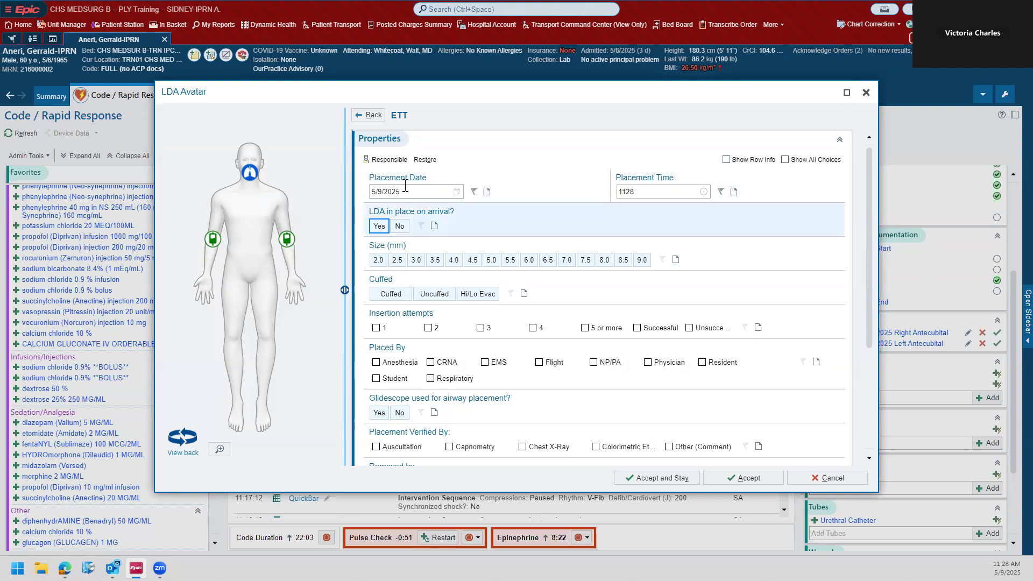
left_click(398, 230)
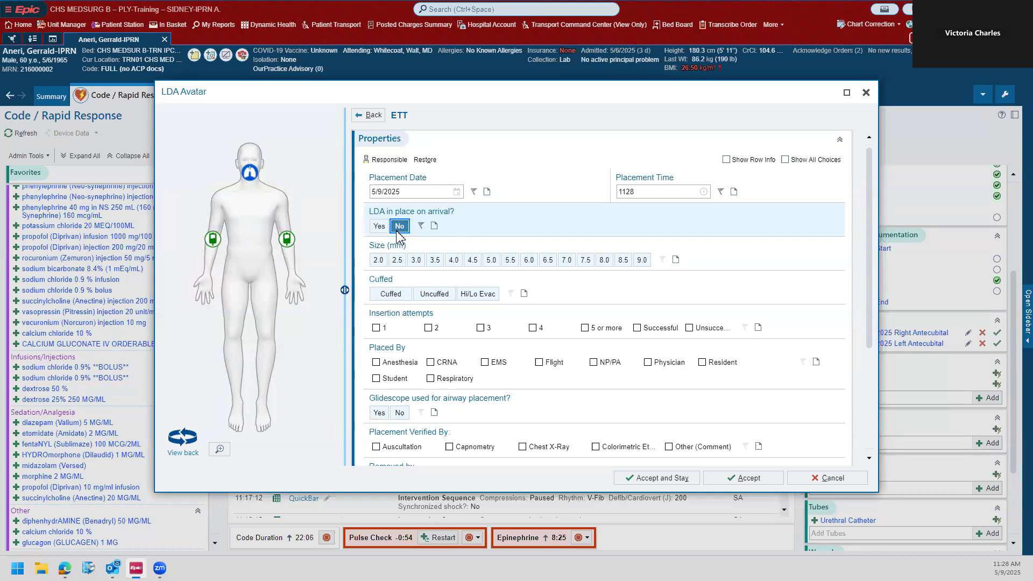
Step: Set the ETT size to 7.0 mm, mark it as Cuffed, and record 1 insertion attempt
left_click(568, 260)
scroll(538, 226, "down", 1)
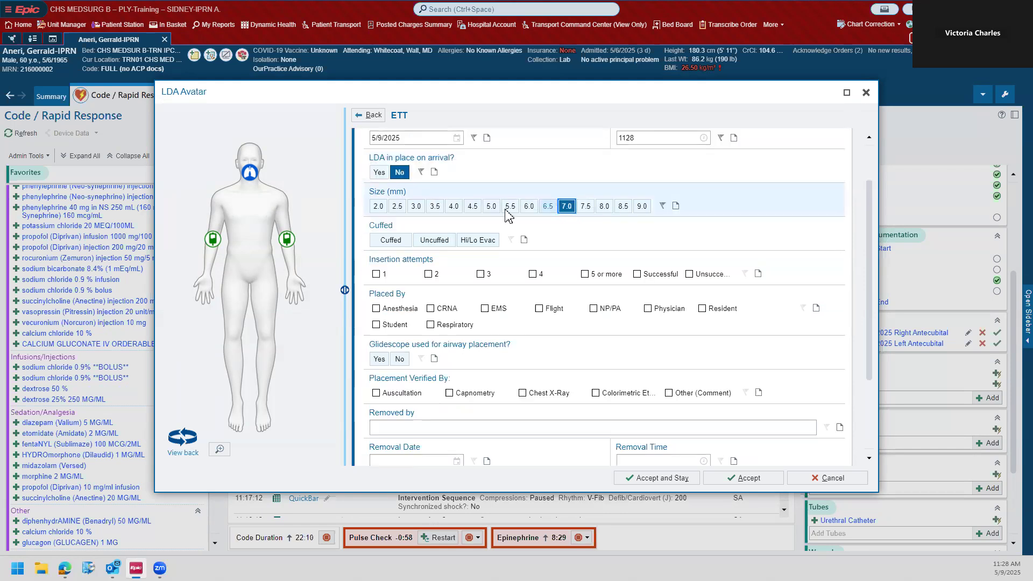
left_click(388, 240)
left_click(376, 274)
Step: Record the ETT as placed by Physician with Glidescope used, verified by Colorimetric EtCO2 device, Auscultation and Capnometry, and accept it
scroll(498, 235, "down", 1)
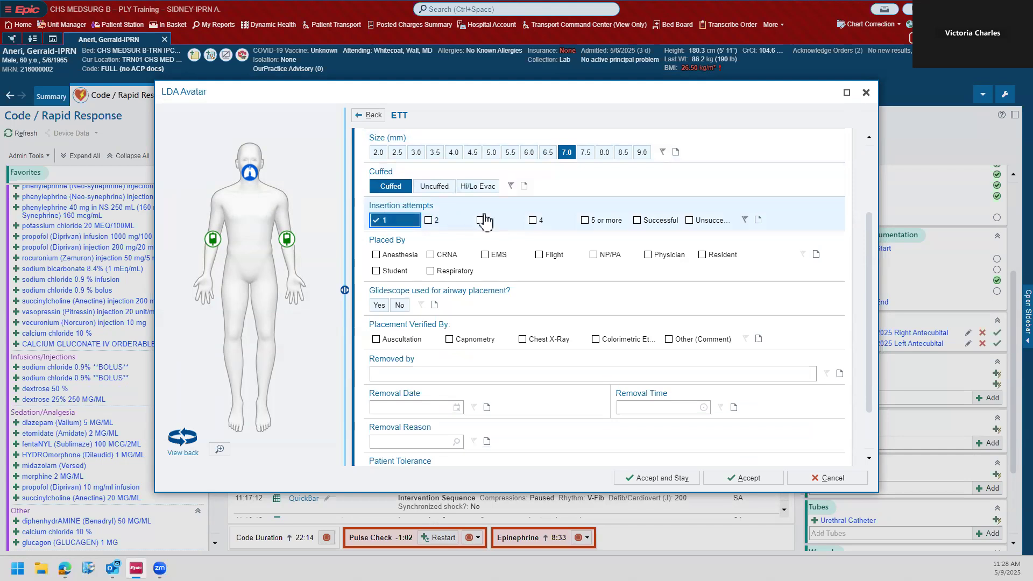
left_click(657, 258)
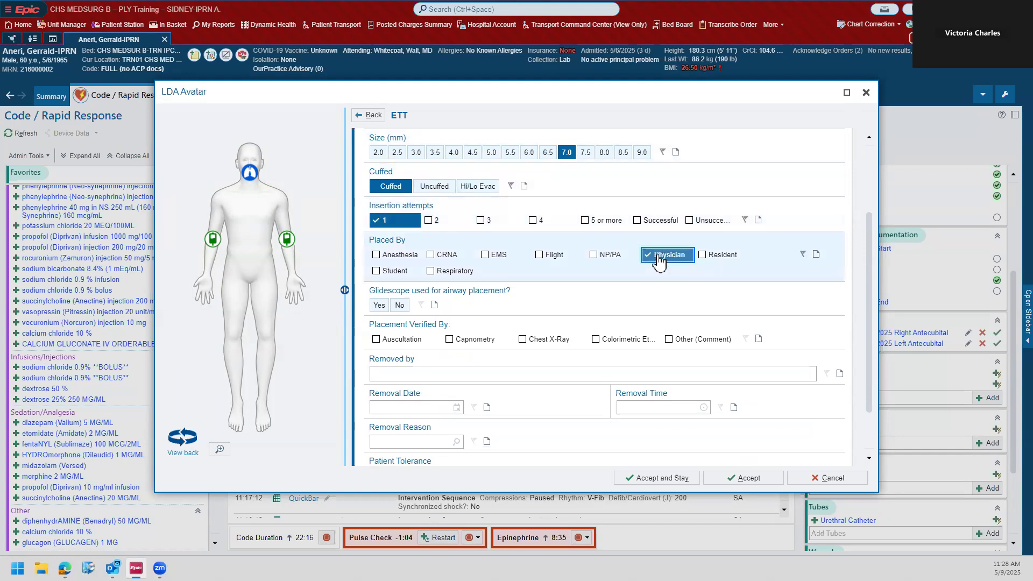
scroll(652, 269, "down", 1)
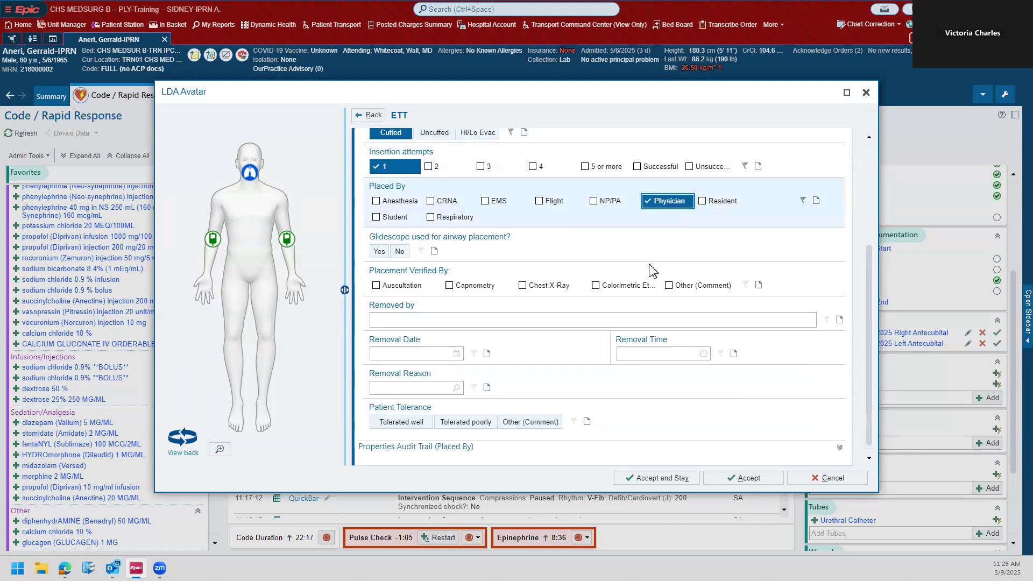
left_click(376, 252)
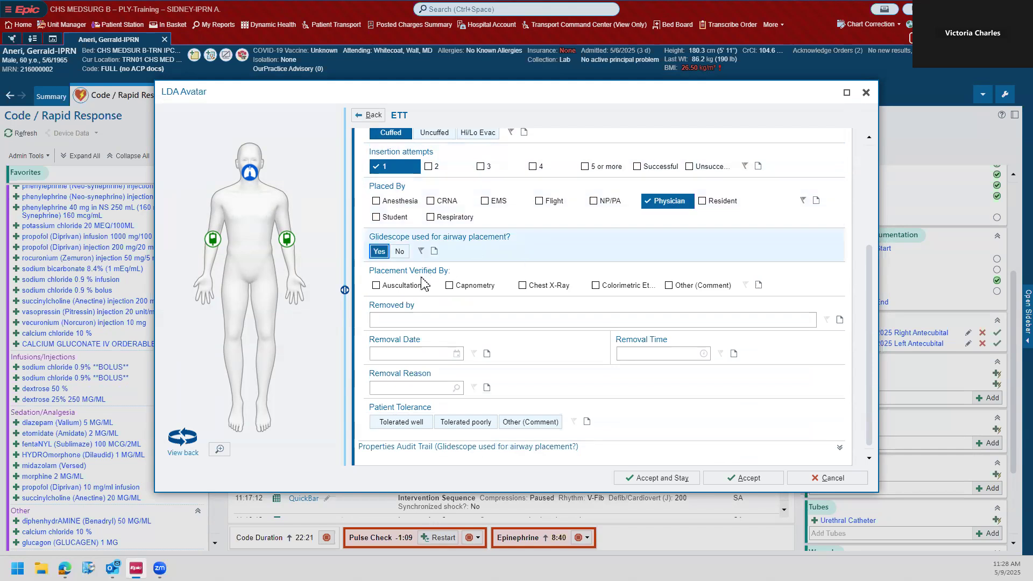
left_click(619, 290)
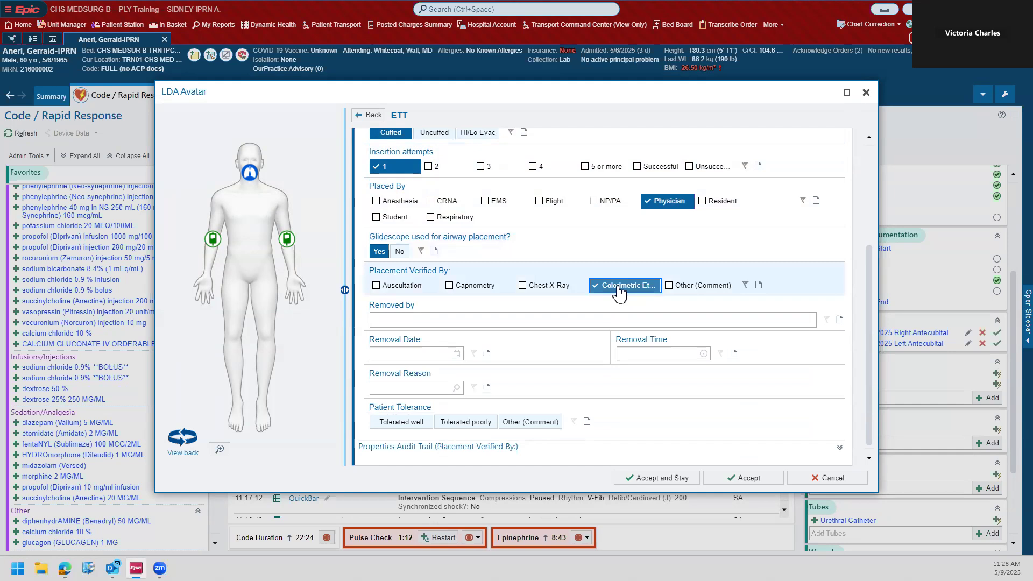
left_click(399, 286)
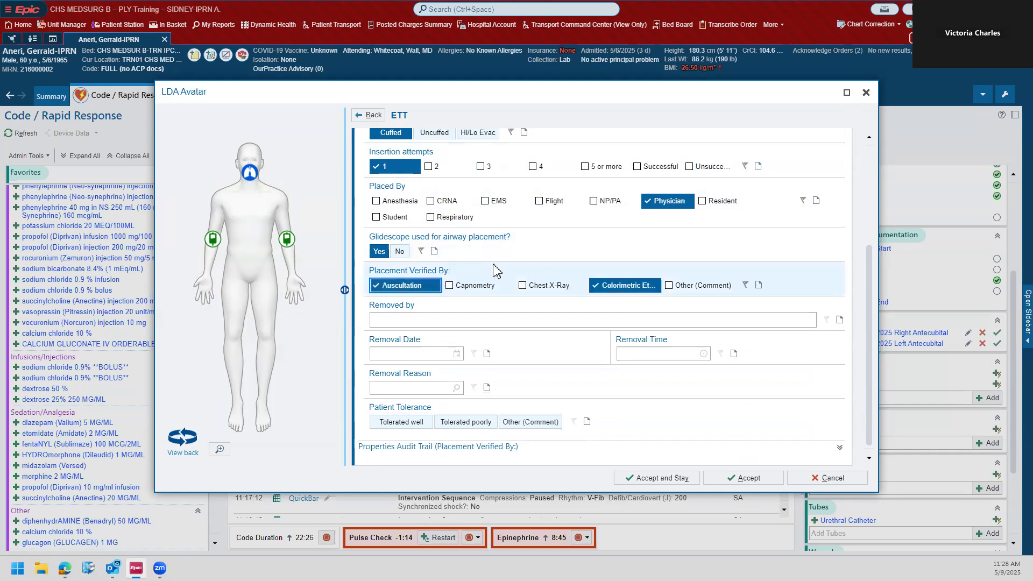
left_click(473, 286)
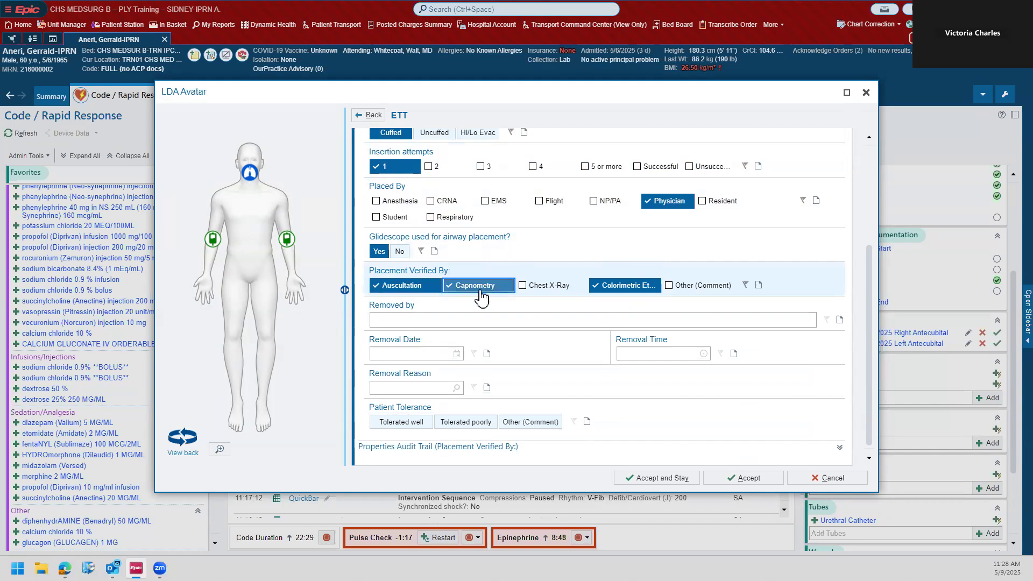
left_click(736, 478)
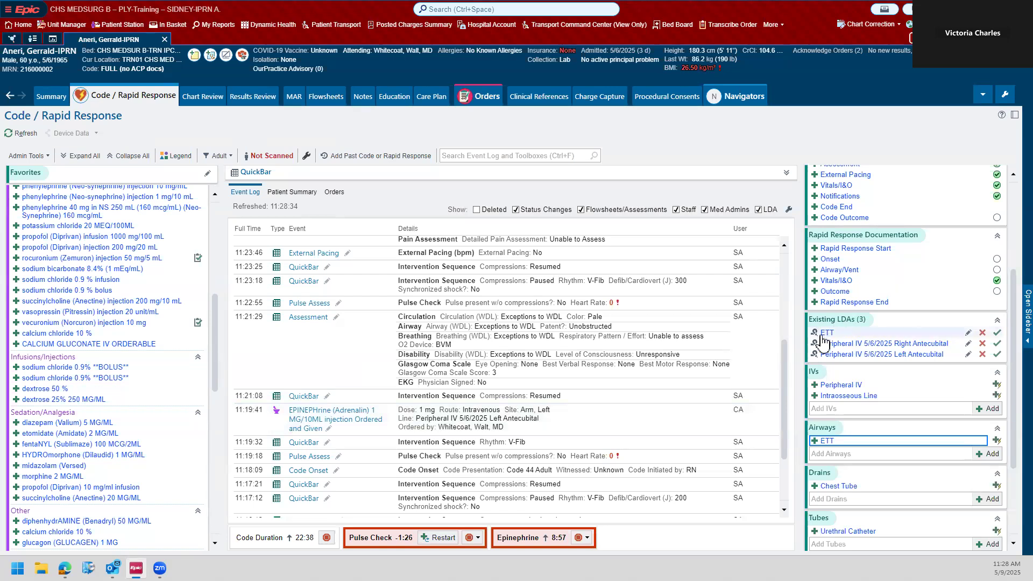
mouse_move(822, 342)
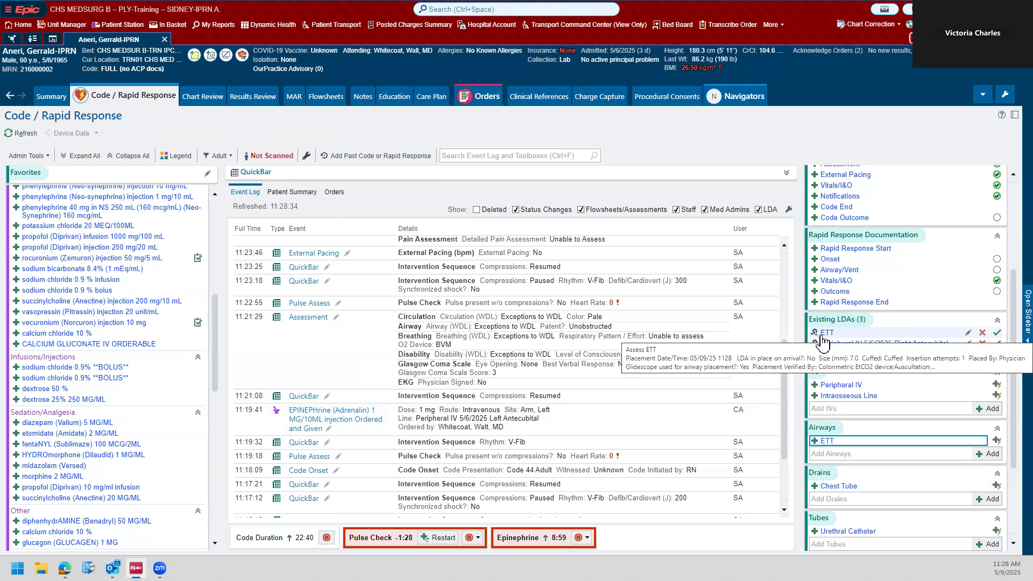
scroll(656, 295, "up", 5)
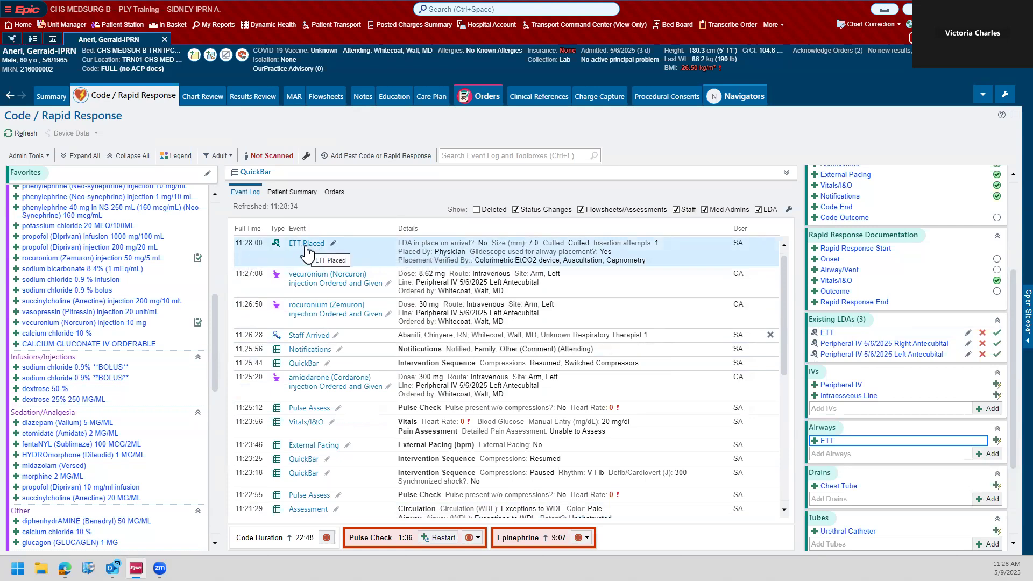
Step: Start a urethral catheter entry with placement date 5/9/2025, placement time 1129, and LDA in place on arrival set to No
scroll(829, 283, "down", 1)
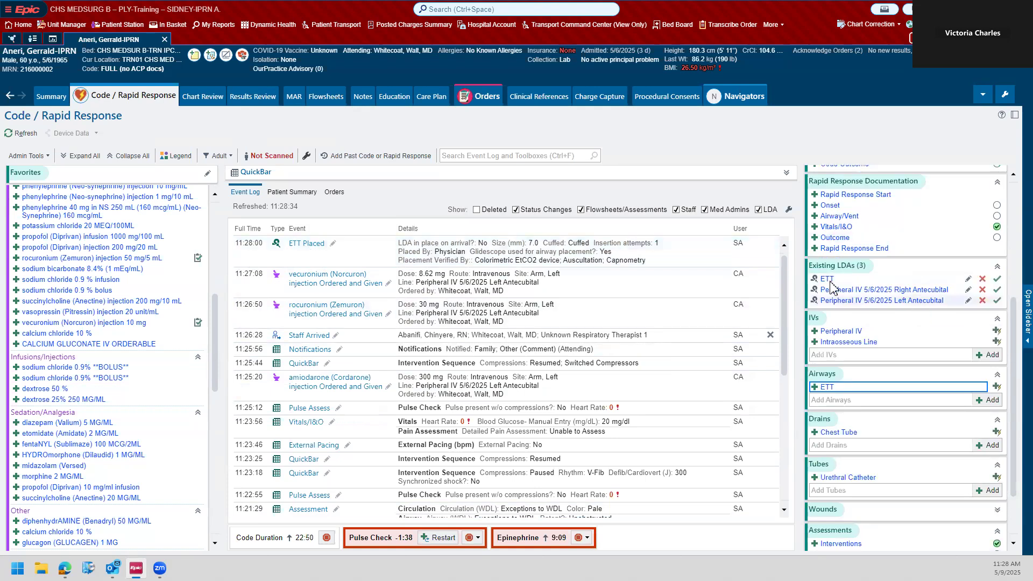
scroll(753, 273, "down", 1)
scroll(871, 306, "down", 1)
scroll(880, 322, "down", 1)
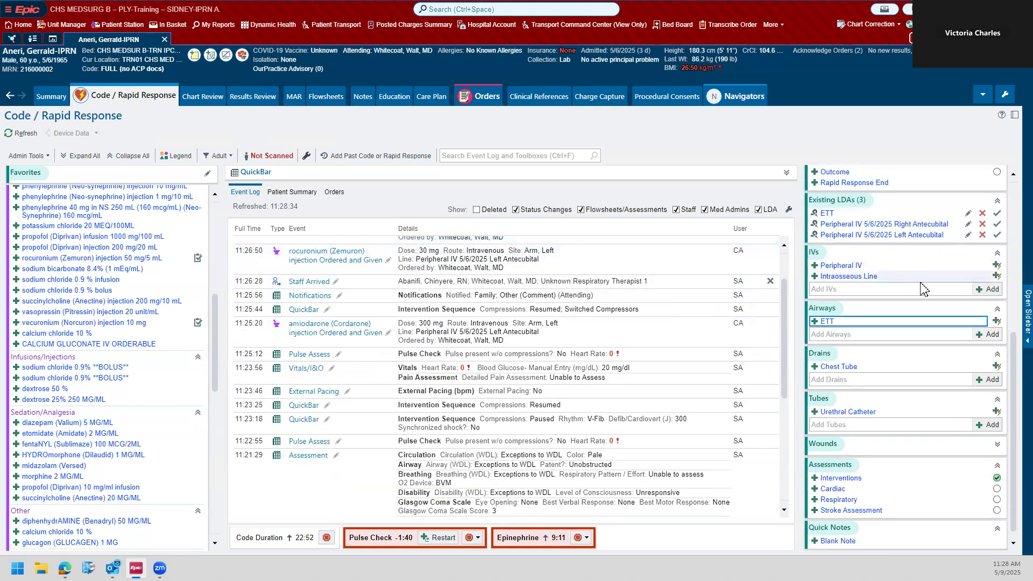
left_click(855, 412)
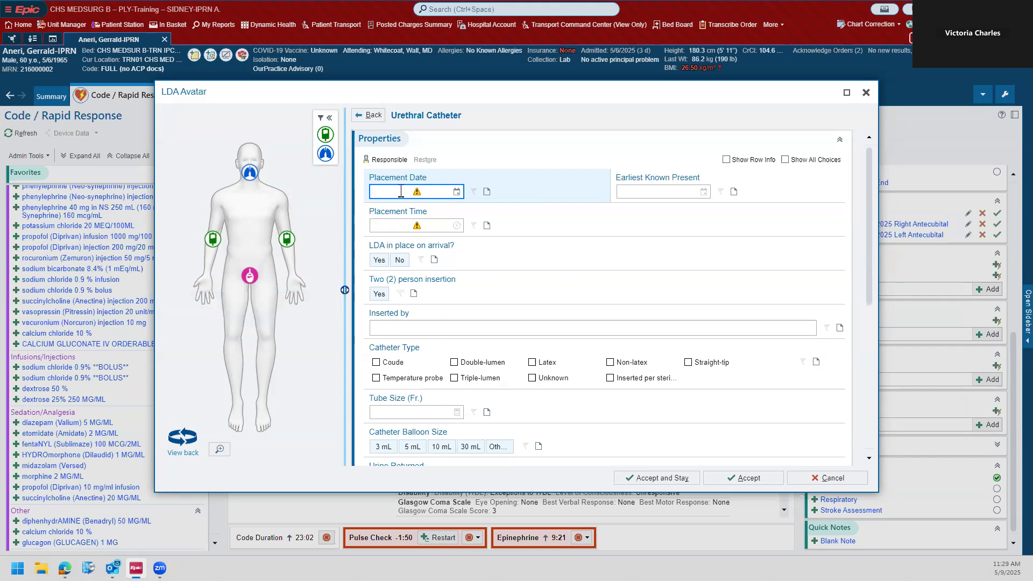
type("t")
key("Tab")
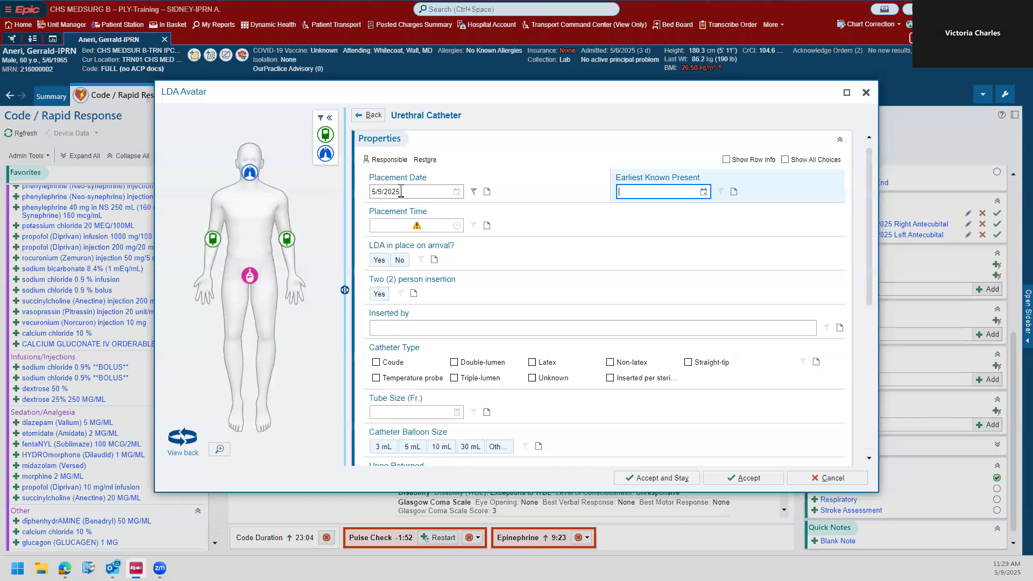
key("Tab")
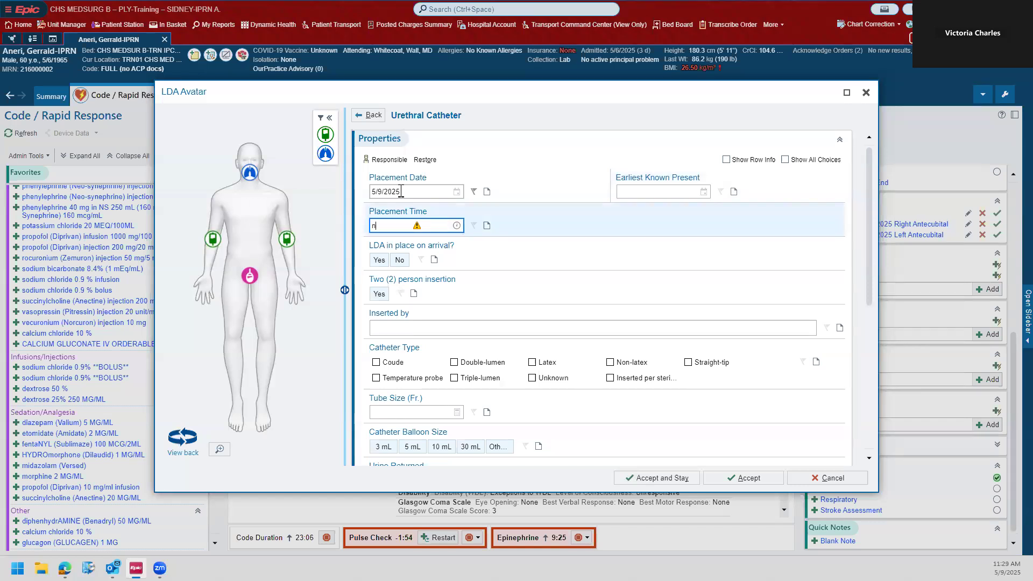
key("Tab")
left_click(399, 260)
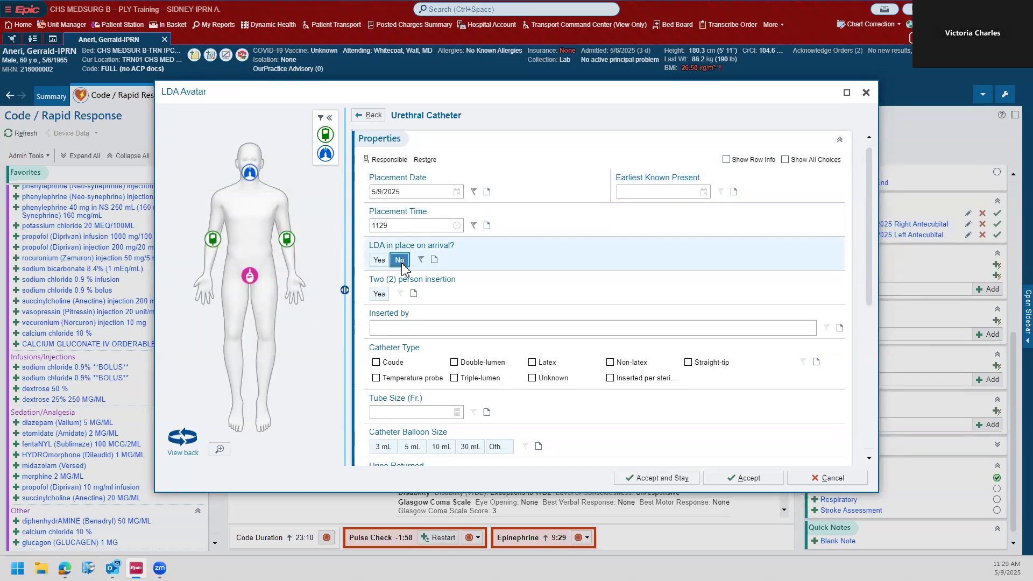
Step: Record the urethral catheter as a two-person insertion, inserted by "My Name, RN", and accept the entry
left_click(379, 240)
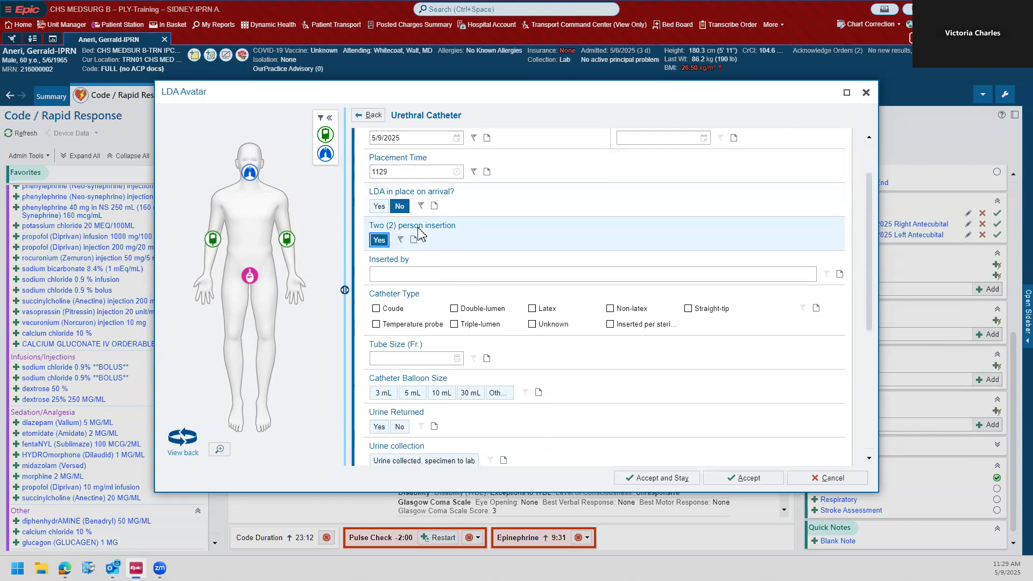
left_click(398, 270)
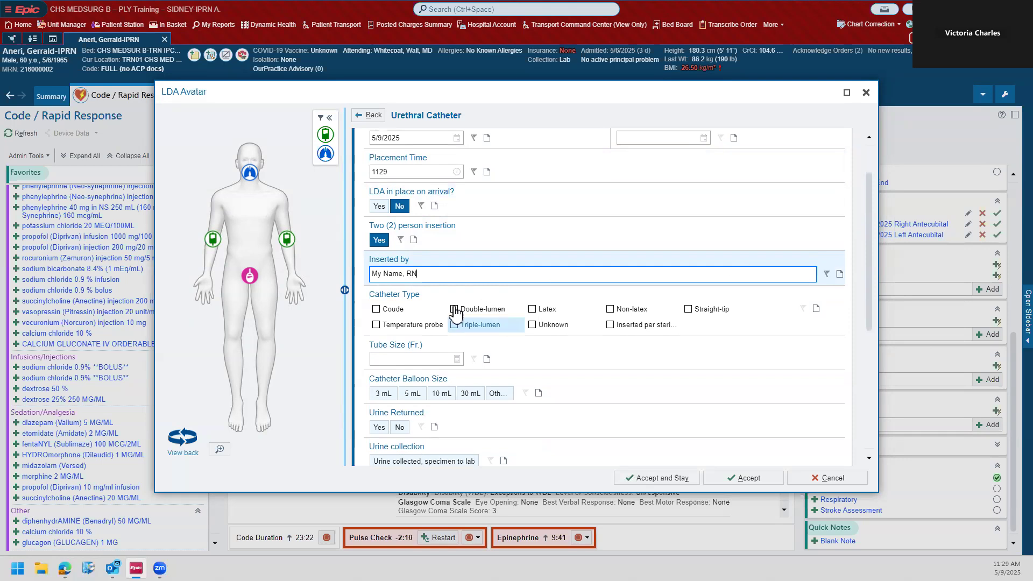
scroll(487, 317, "down", 1)
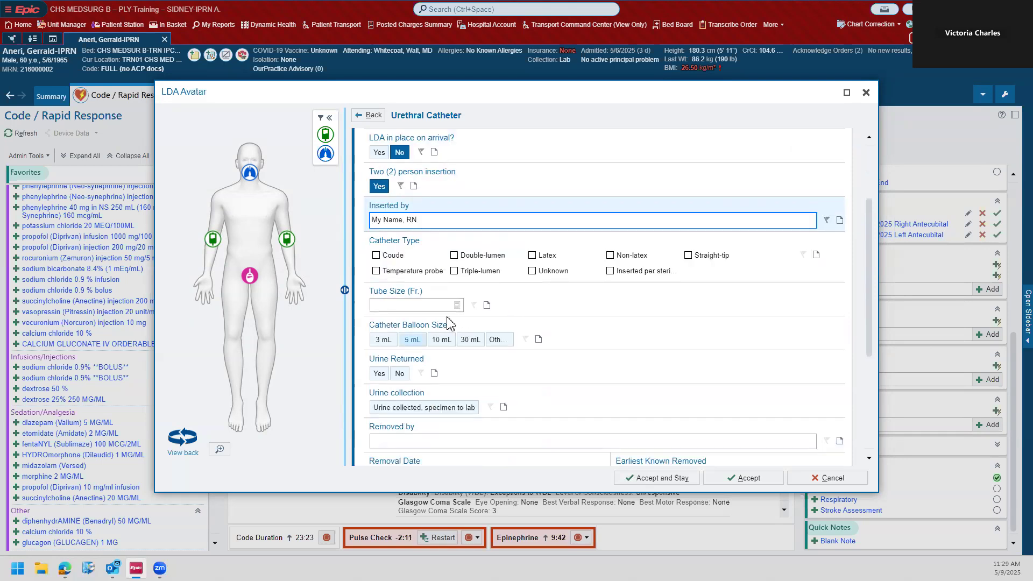
scroll(538, 323, "down", 2)
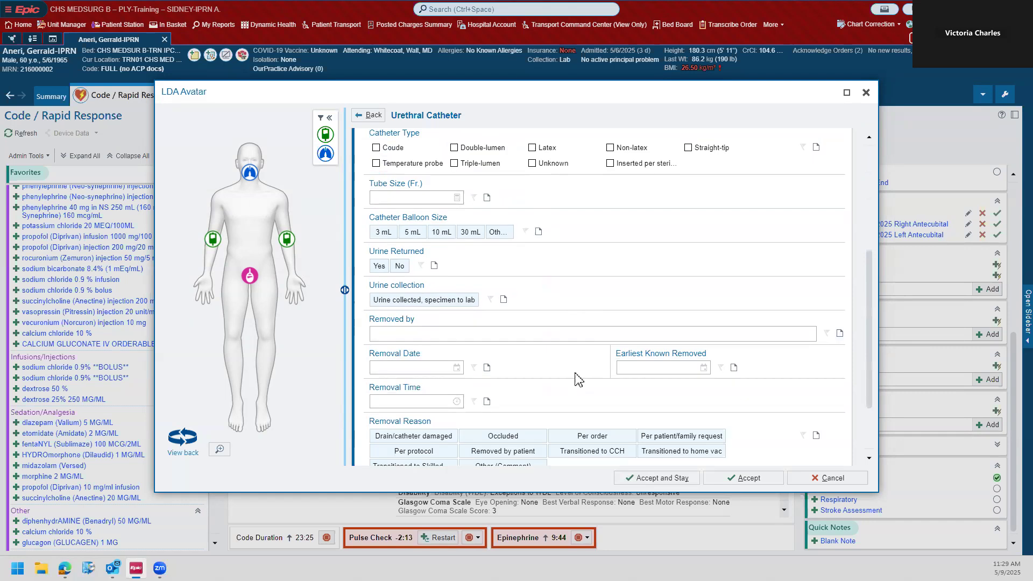
scroll(516, 344, "up", 1)
scroll(511, 341, "up", 5)
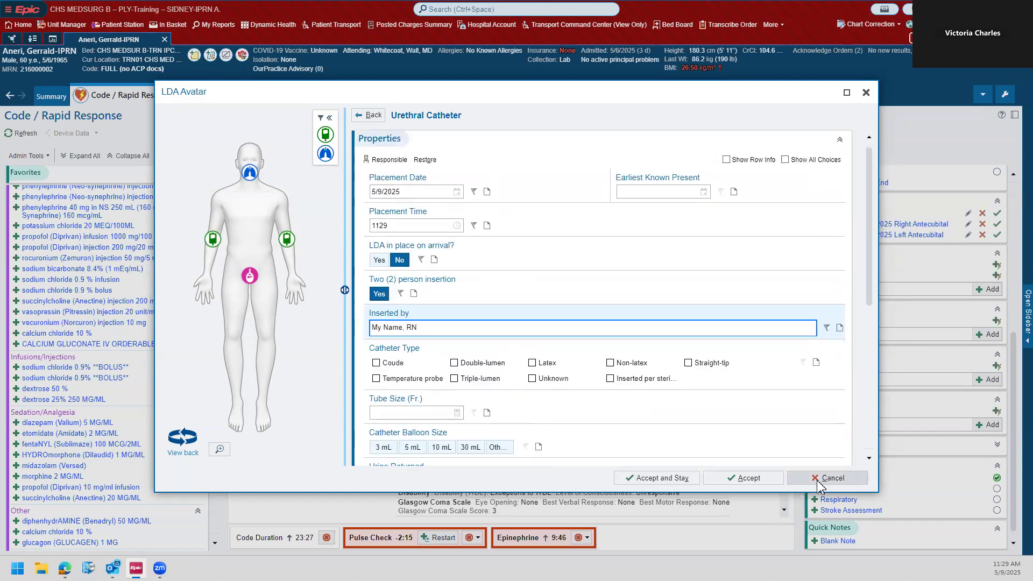
left_click(745, 478)
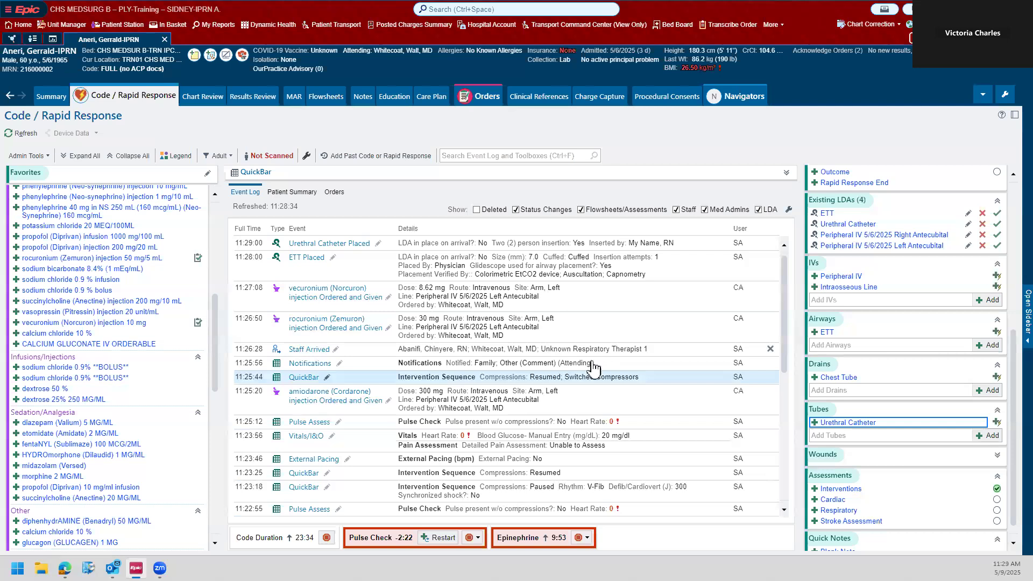
Step: File a QuickBar entry with no pulse present without compressions, compressions Paused, and rhythm V-Fib
left_click(786, 173)
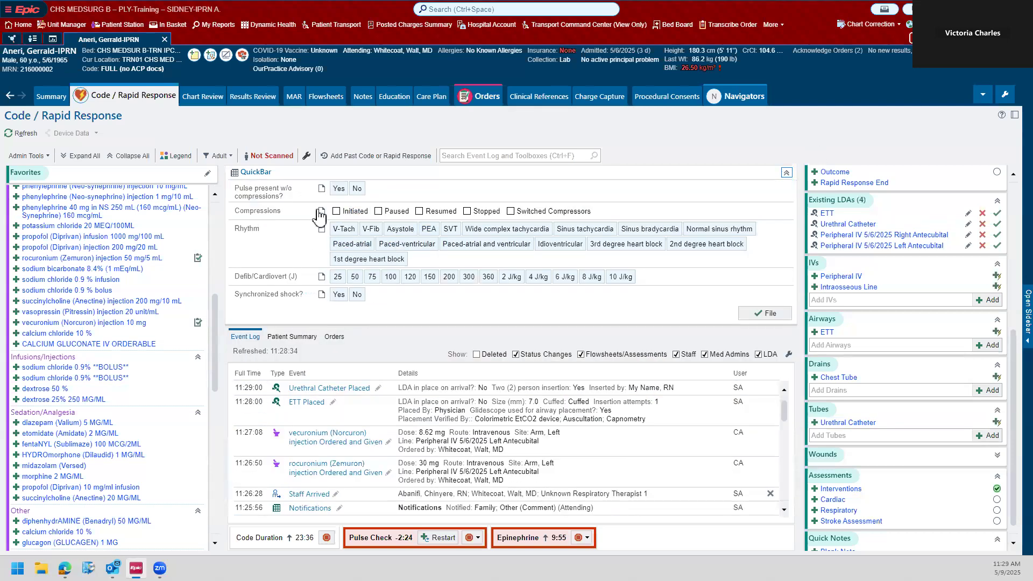
left_click(357, 190)
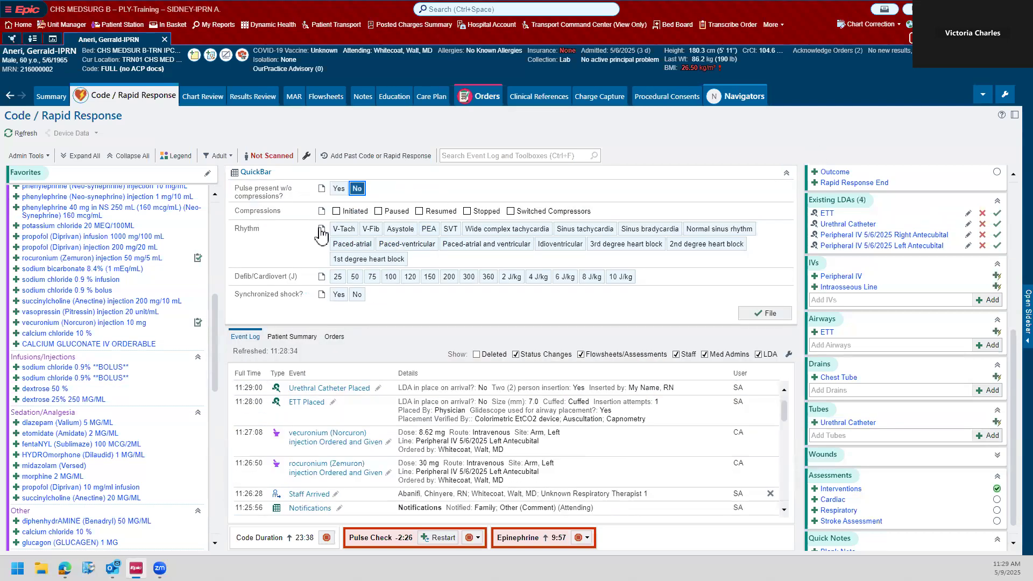
left_click(423, 212)
left_click(419, 213)
left_click(383, 216)
left_click(370, 229)
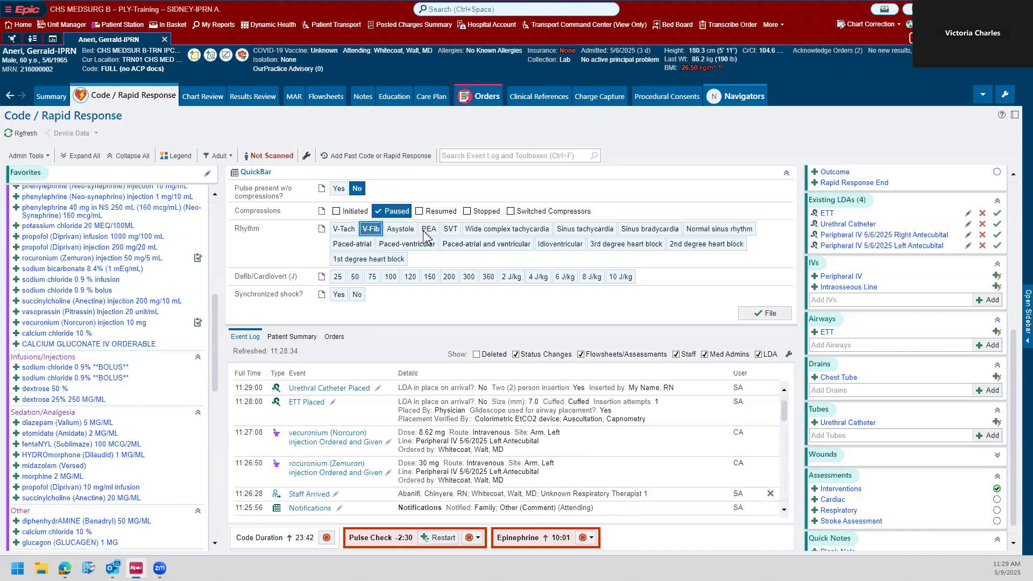
left_click(769, 314)
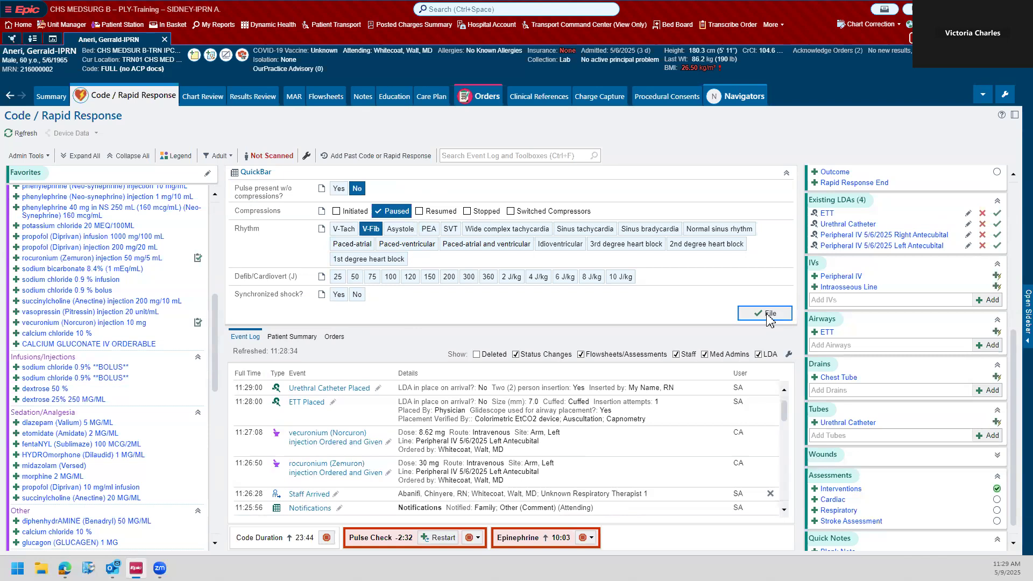
Step: File a QuickBar defibrillation at 360 J with synchronized shock set to No, and collapse the QuickBar
left_click(488, 277)
left_click(356, 294)
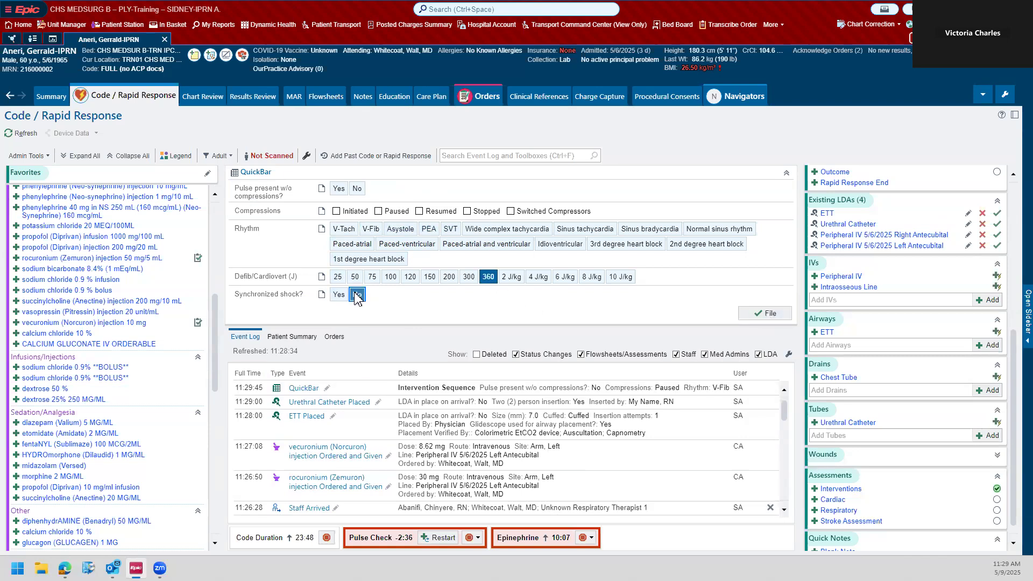
left_click(768, 313)
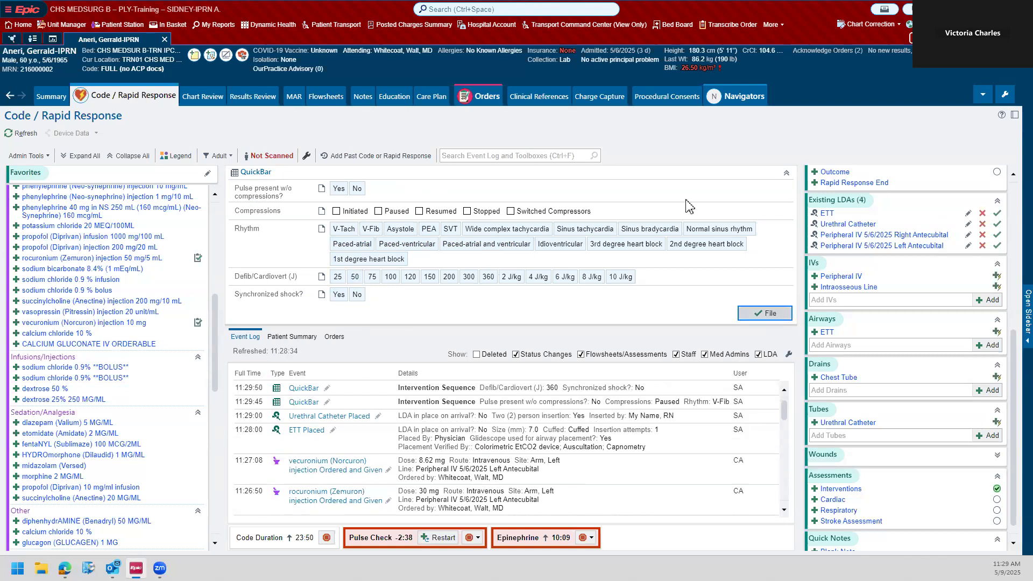
left_click(785, 173)
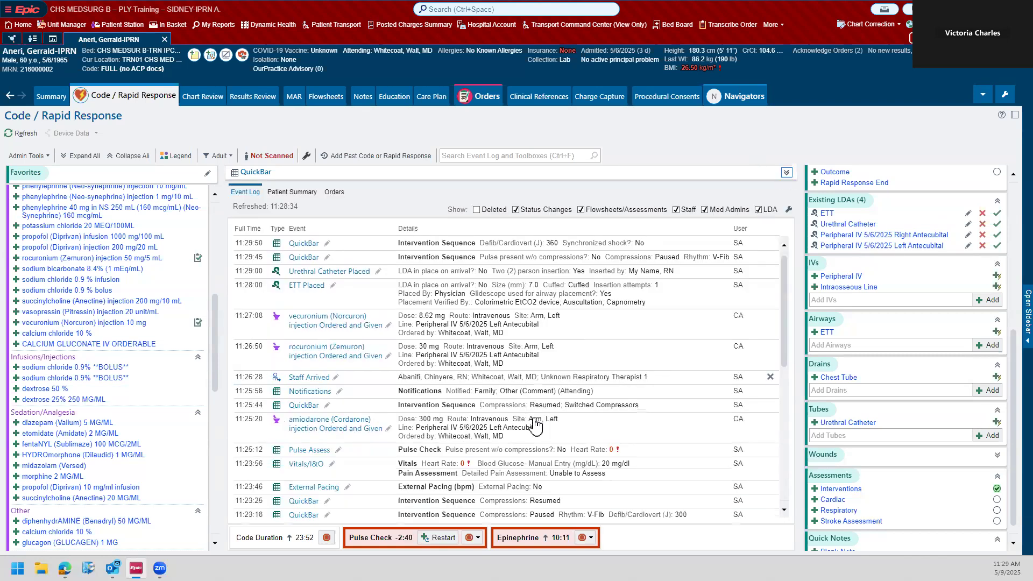
Step: Review the code medications, the staff and code documentation sections, and the event log entries
scroll(84, 334, "up", 8)
scroll(91, 312, "down", 5)
scroll(97, 294, "up", 5)
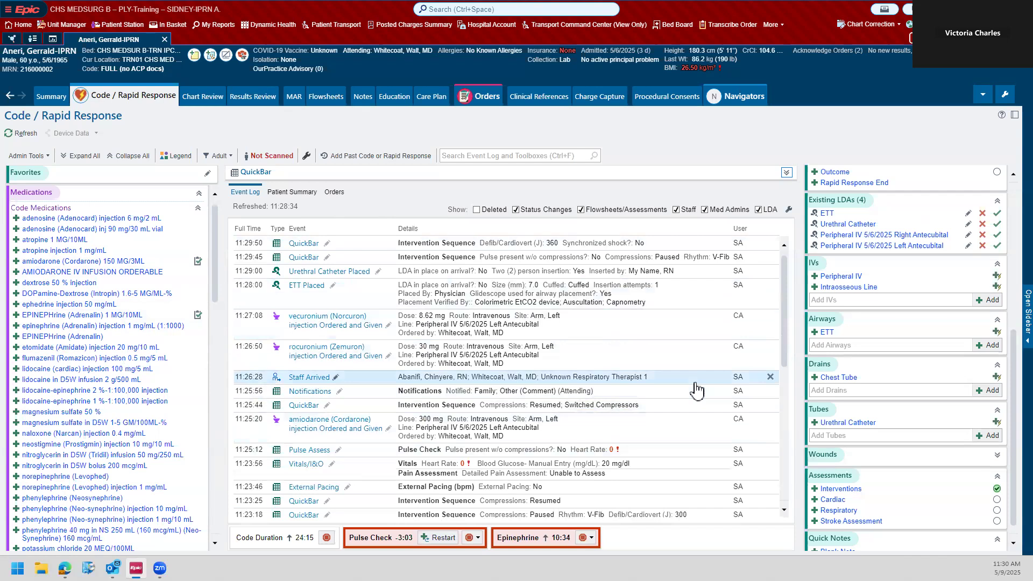
scroll(866, 249, "down", 1)
scroll(948, 362, "up", 5)
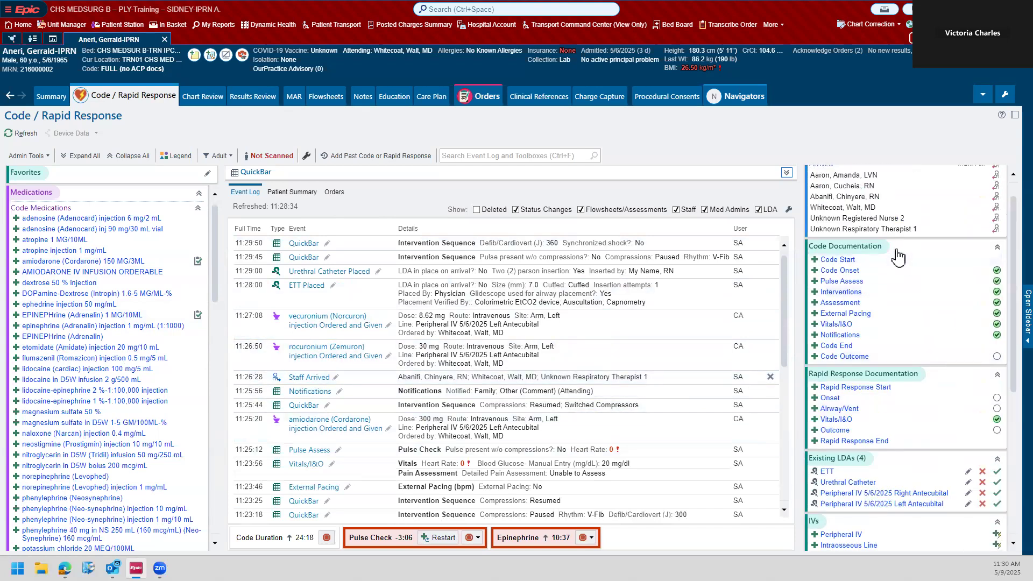
scroll(901, 199, "up", 1)
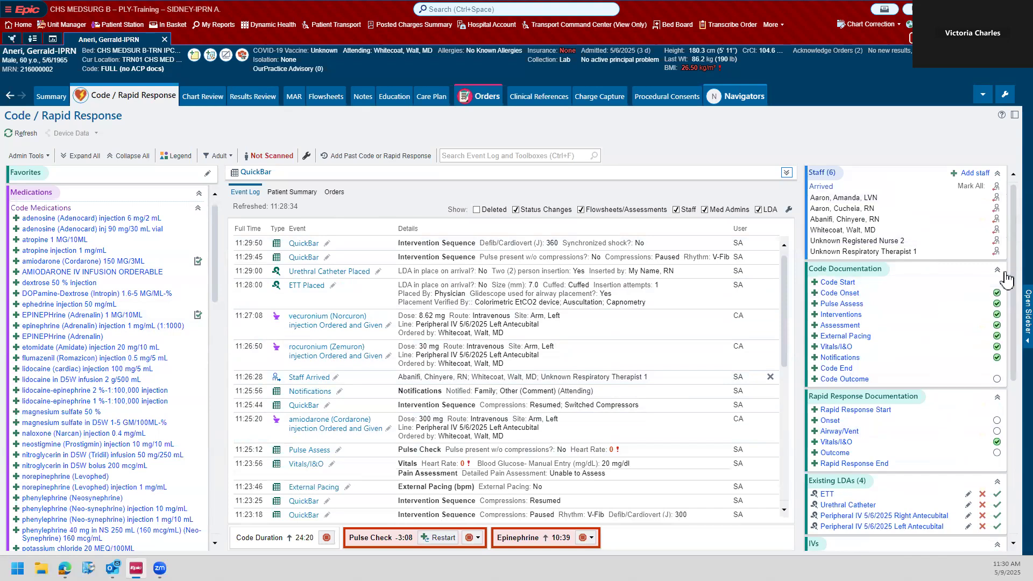
scroll(586, 410, "down", 5)
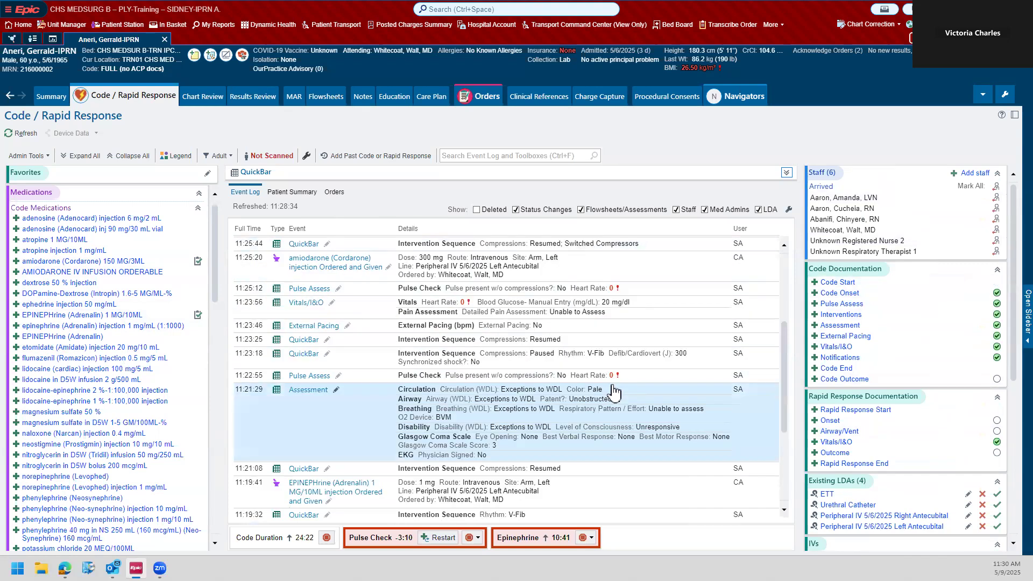
scroll(666, 422, "up", 5)
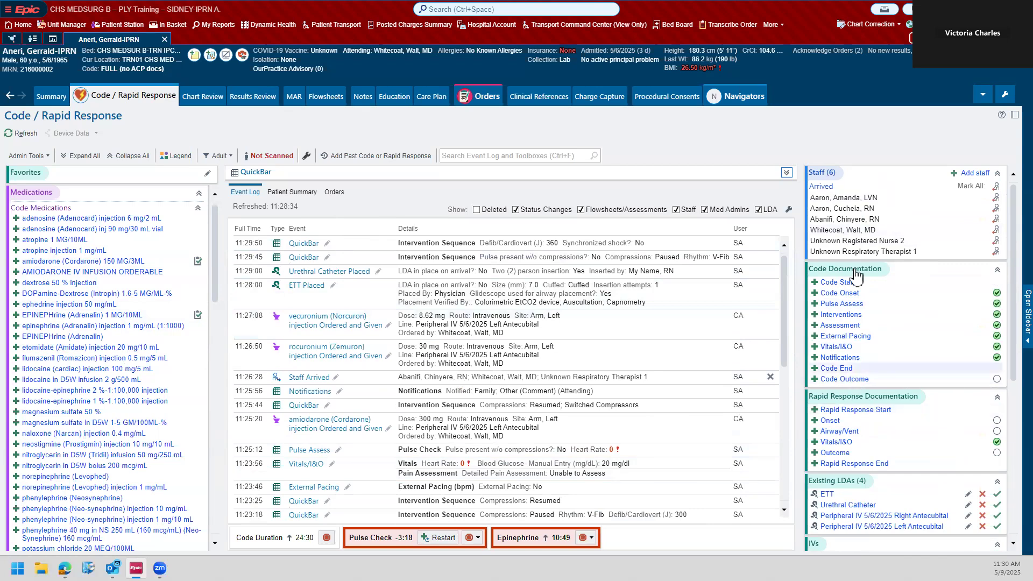
Step: Document the Code End event with the comment "family requested end of code" and accept it
left_click(827, 369)
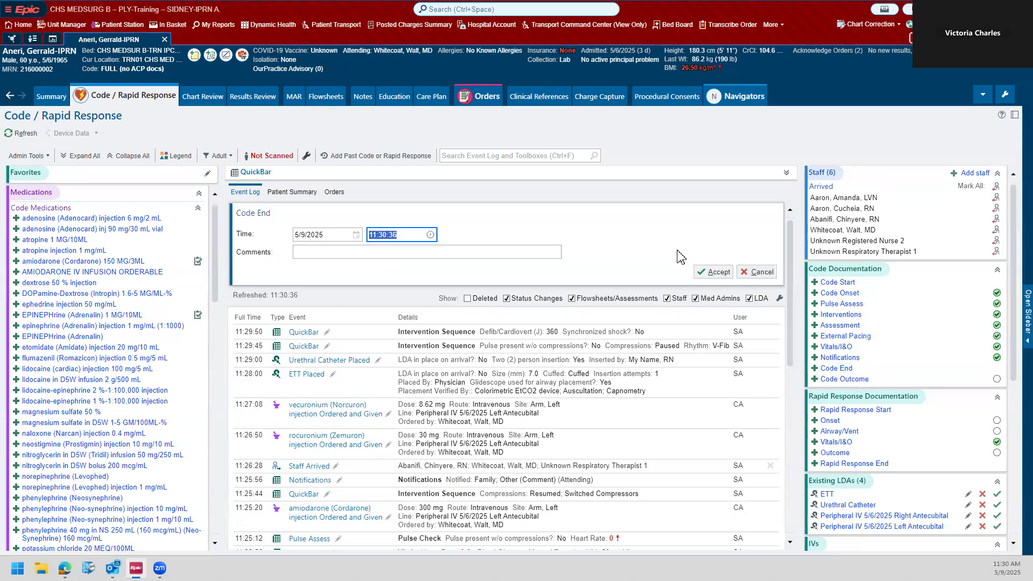
left_click(383, 254)
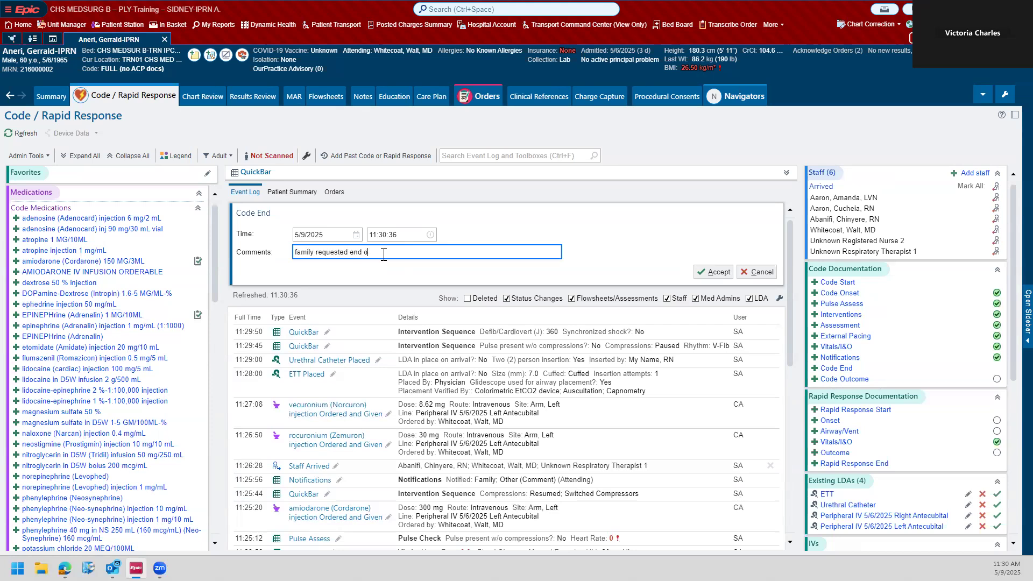
left_click(716, 273)
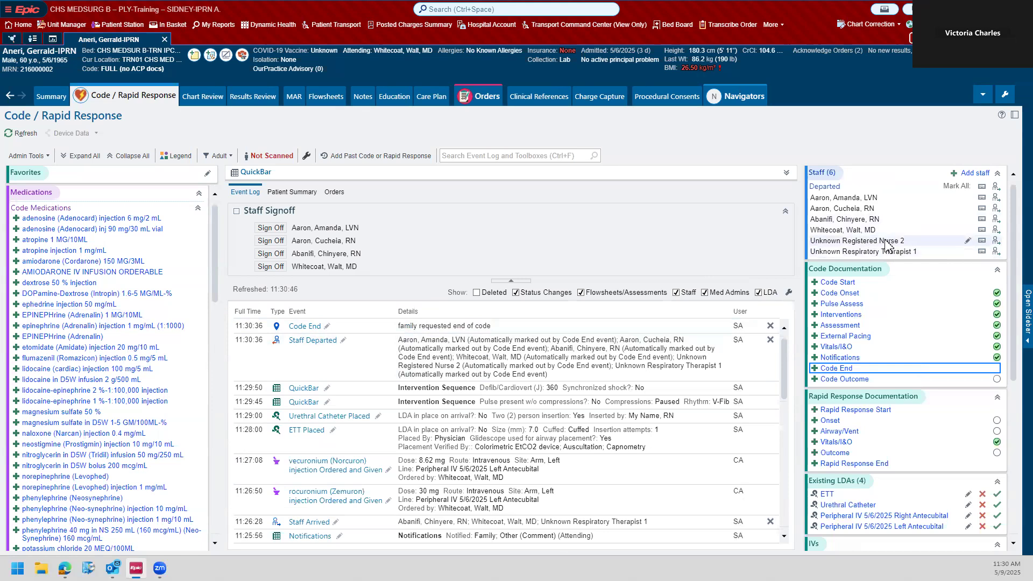
Step: Replace Unknown Registered Nurse 2 in the staff list with a verified registered nurse in Tyler TX from the provider lookup, and accept
left_click(967, 241)
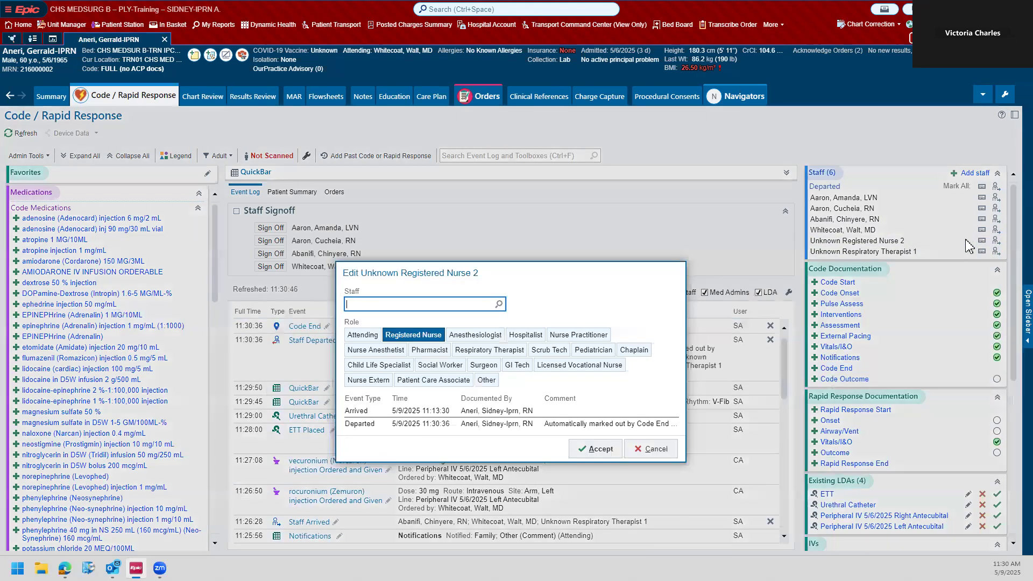
left_click(499, 305)
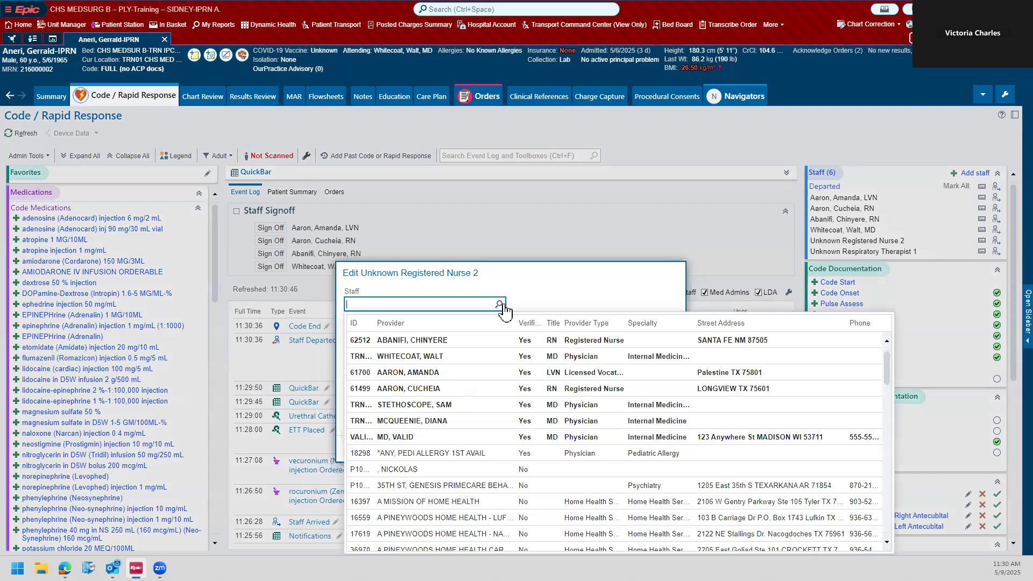
scroll(753, 385, "down", 1)
scroll(861, 372, "up", 1)
left_click_drag(885, 363, 882, 423)
scroll(882, 430, "down", 3)
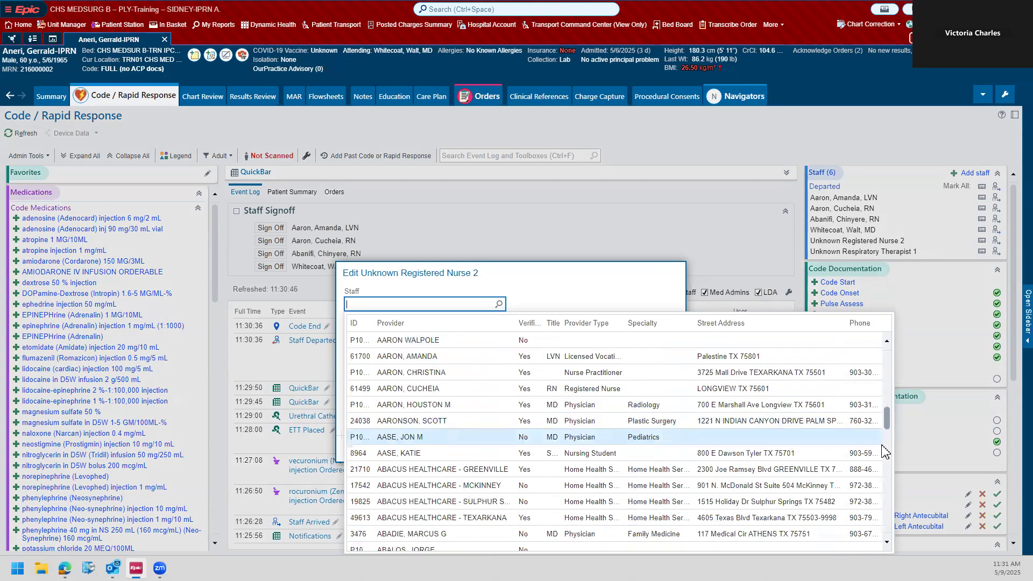
scroll(882, 447, "down", 6)
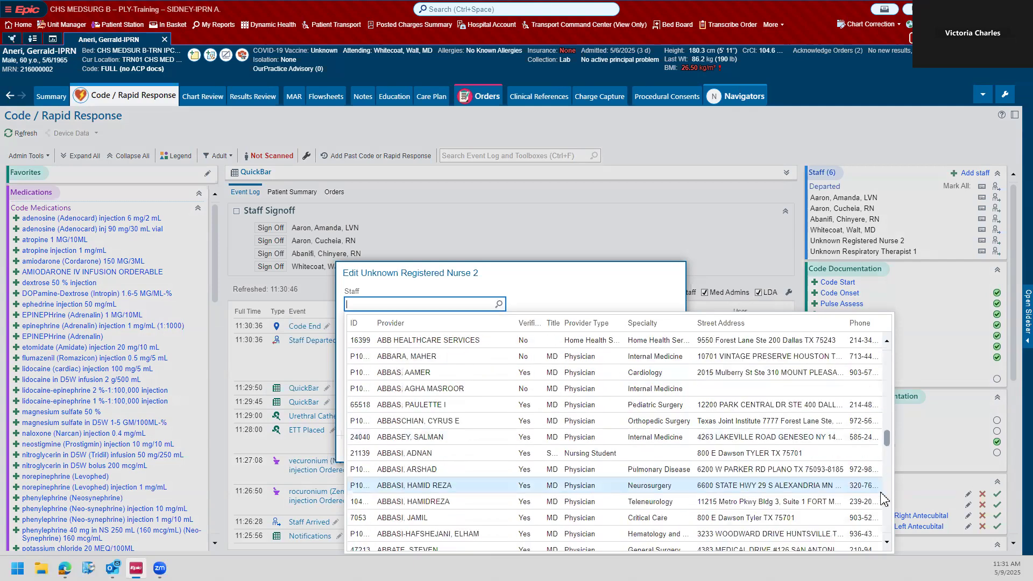
scroll(882, 499, "down", 2)
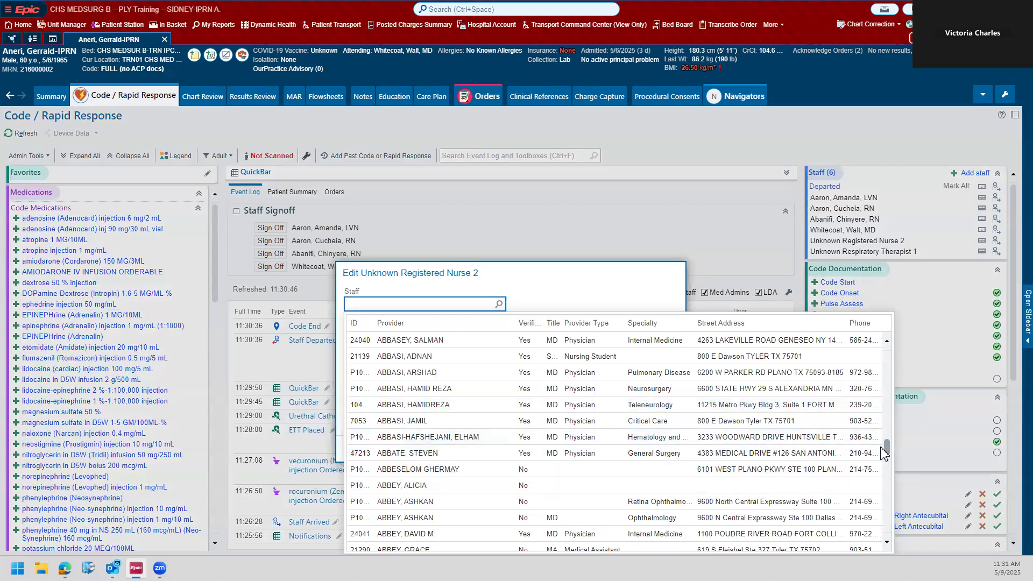
left_click_drag(888, 454, 887, 478)
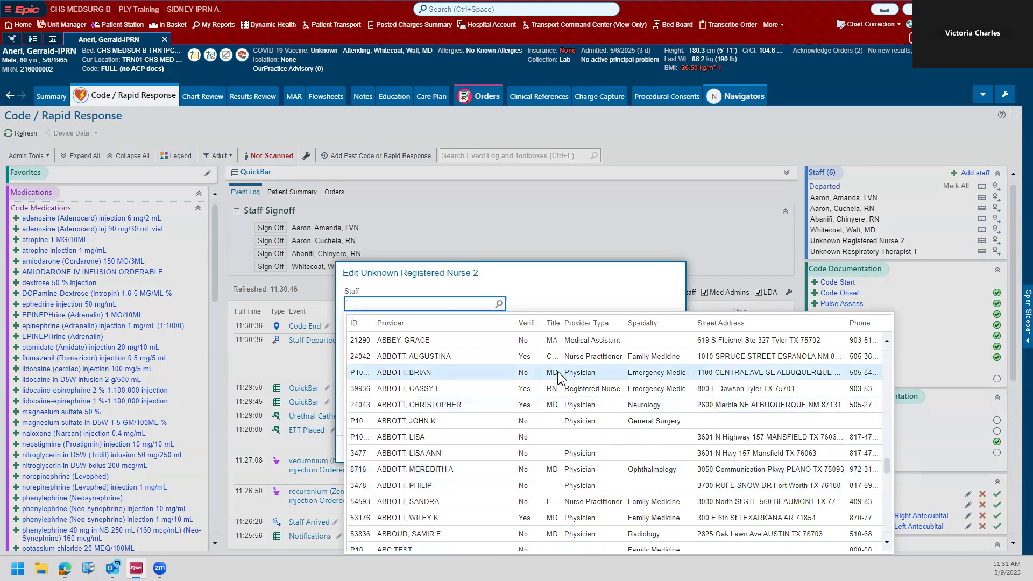
left_click(538, 388)
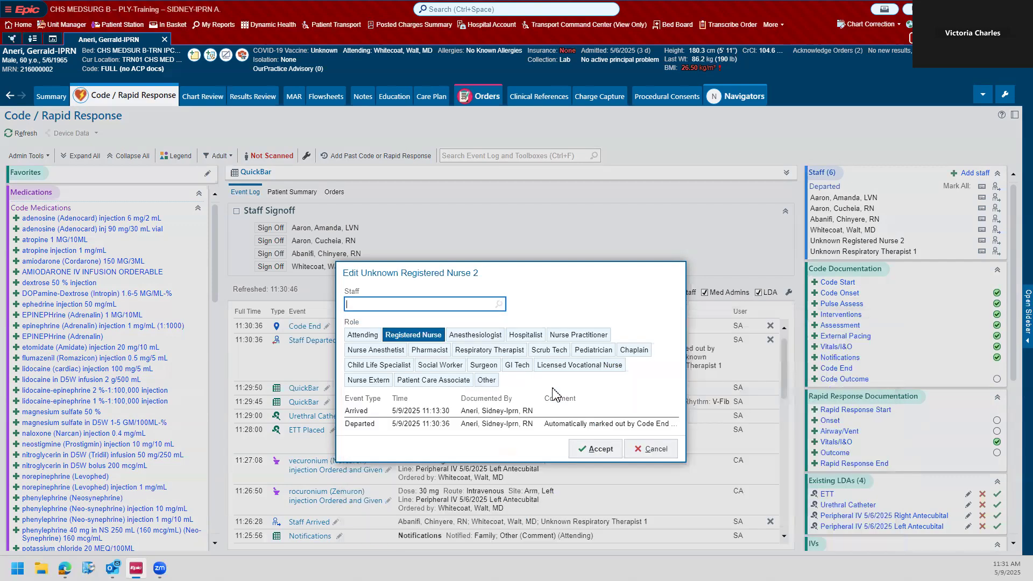
left_click(593, 448)
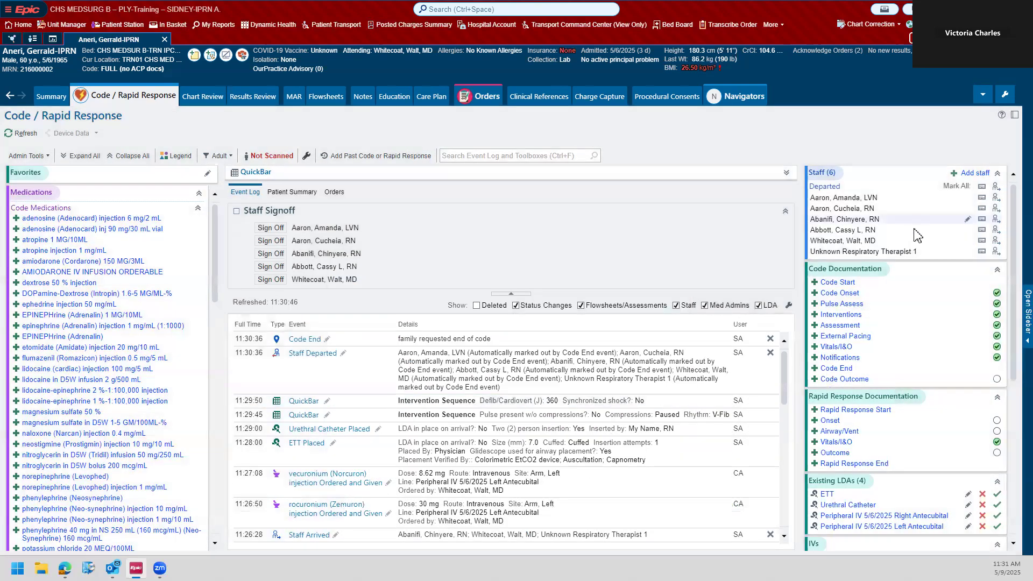
Step: Replace Unknown Respiratory Therapist 1 in the staff list with a verified RN in Tyler TX from the provider lookup, and accept
left_click(967, 252)
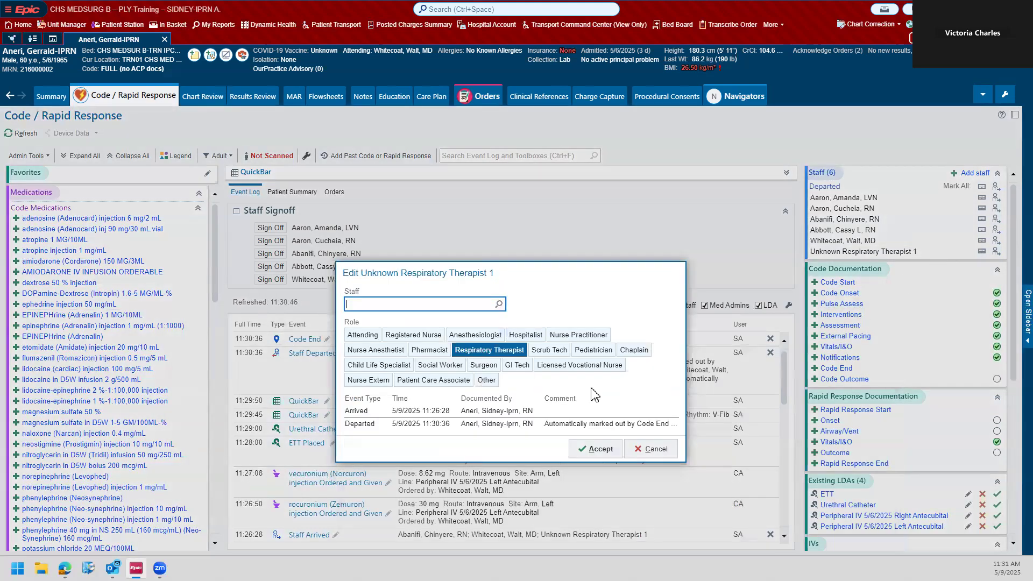
left_click(499, 304)
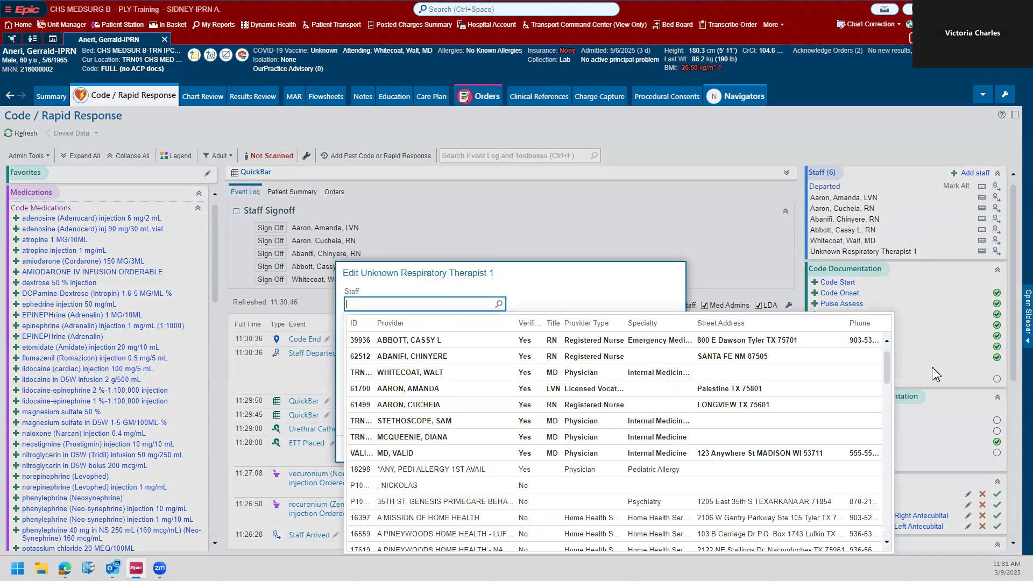
left_click_drag(886, 382, 880, 508)
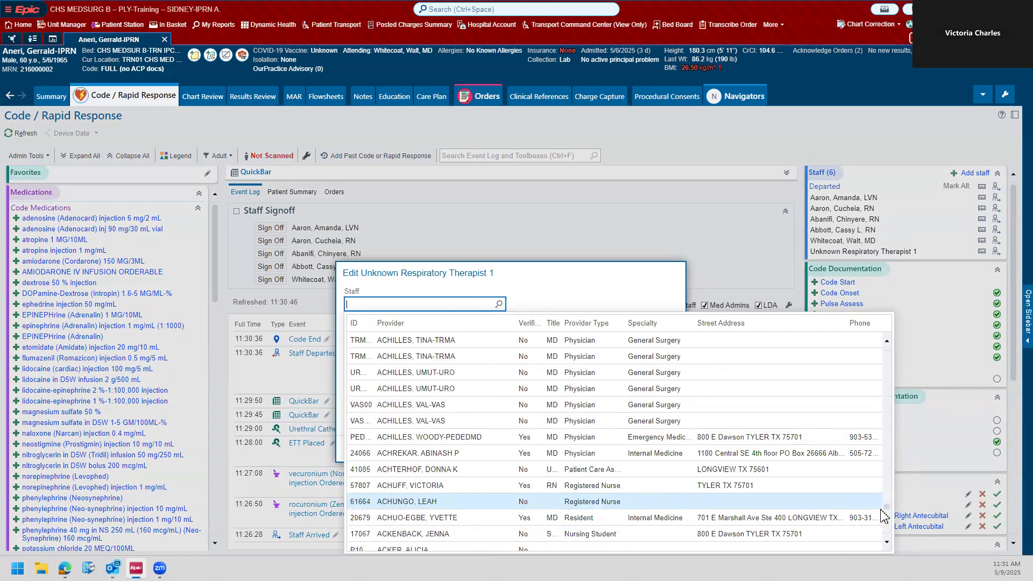
left_click(553, 485)
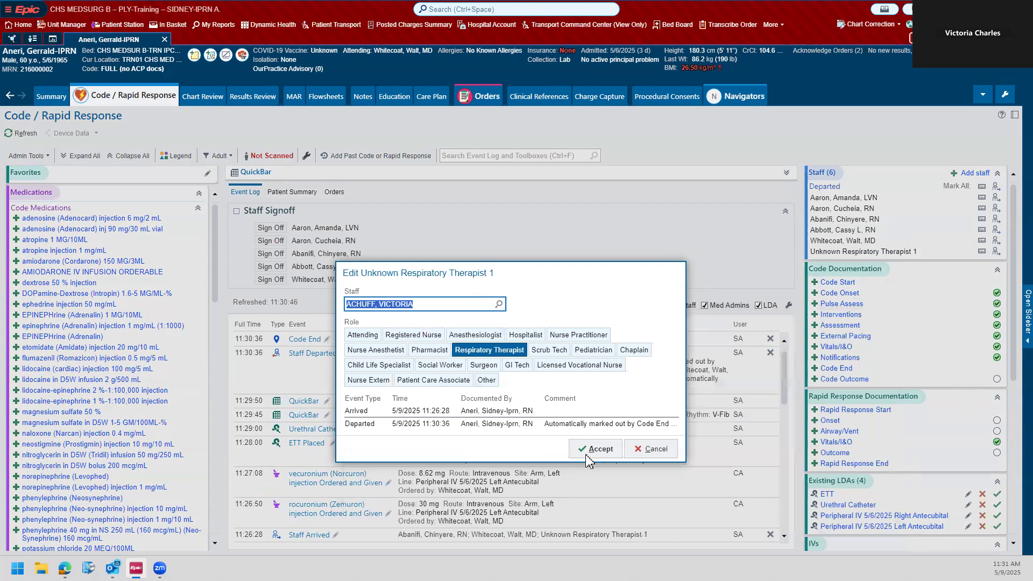
left_click(587, 455)
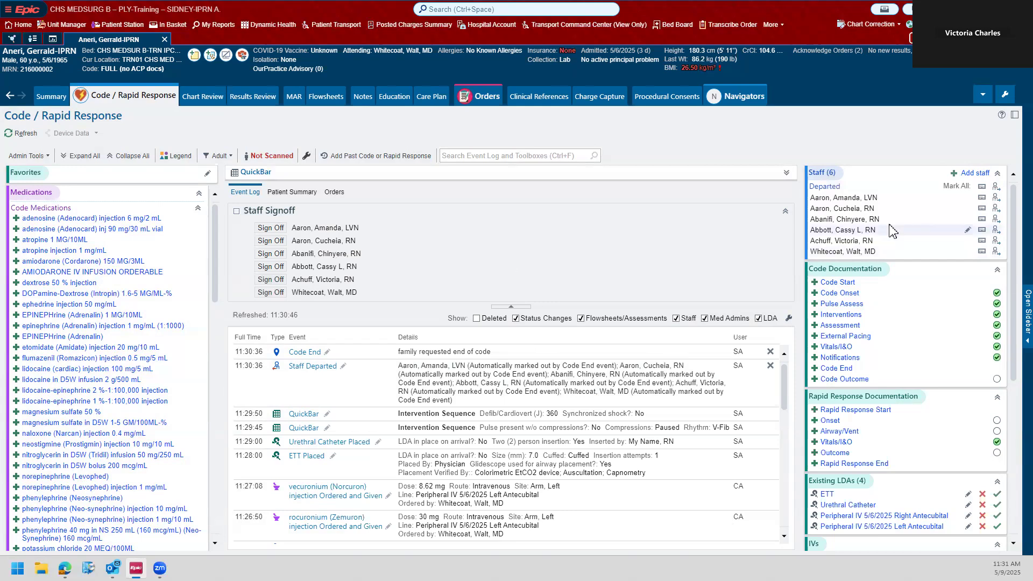
Step: Document the Code Outcome at 11:30:35 with survival No and code termination due to Family request, and accept it
scroll(890, 230, "down", 5)
scroll(1009, 230, "up", 5)
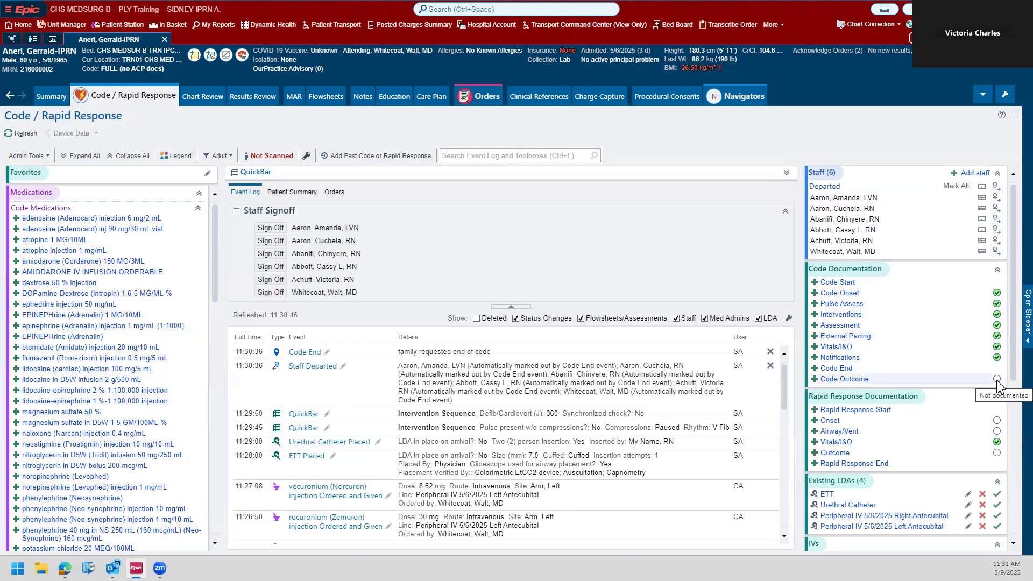
left_click(836, 380)
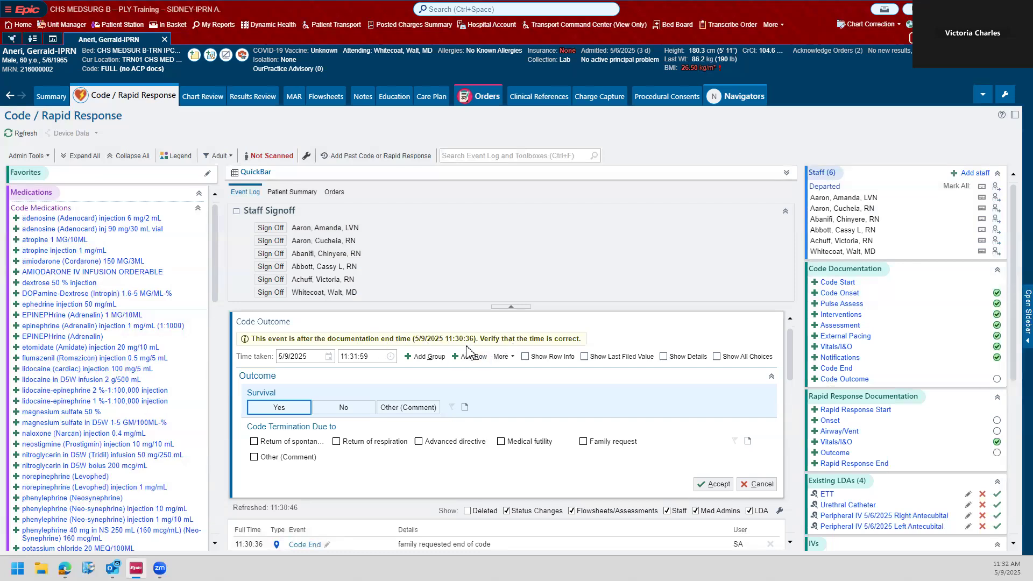
left_click(360, 356)
left_click(355, 356)
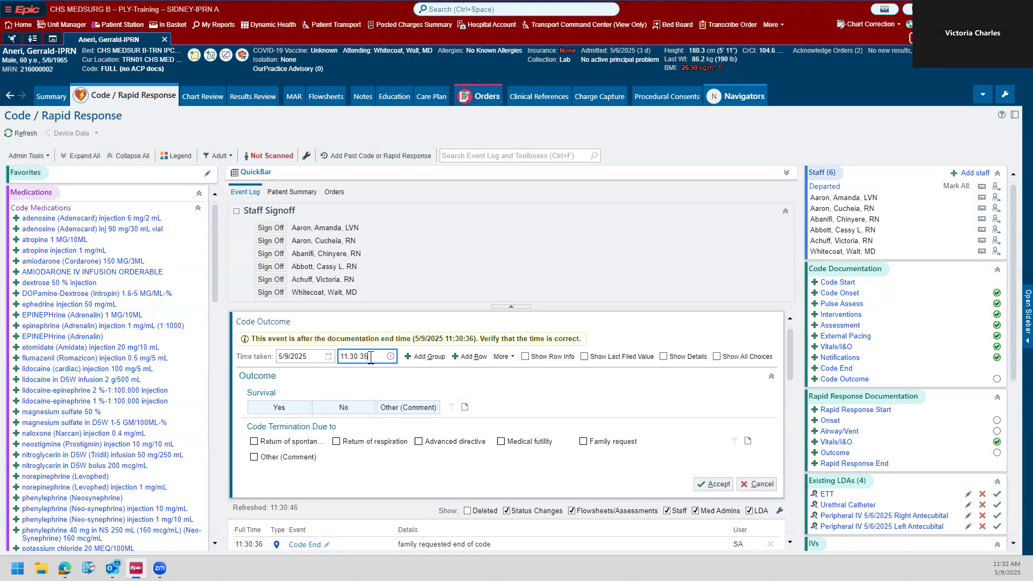
left_click(368, 376)
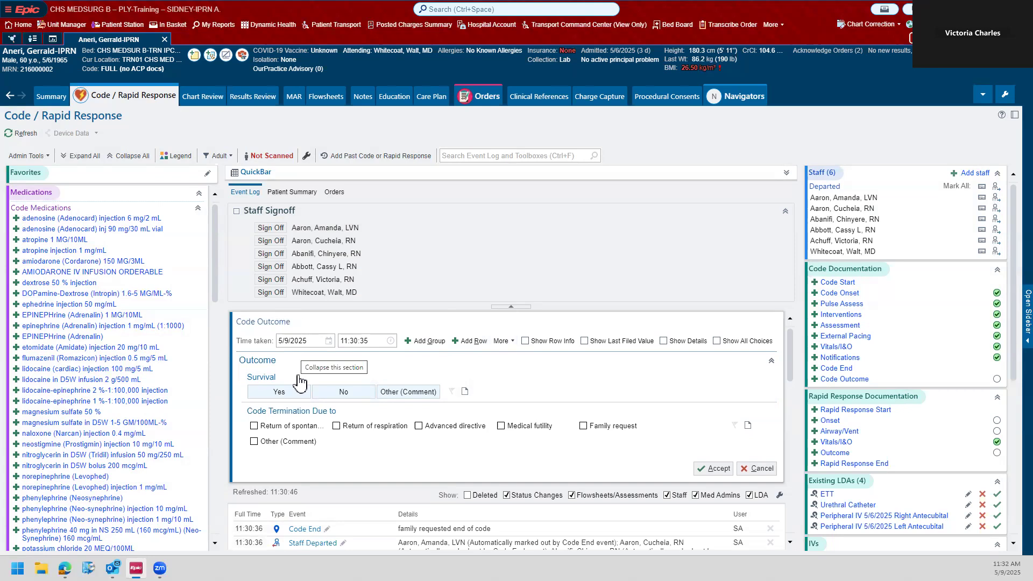
left_click(339, 397)
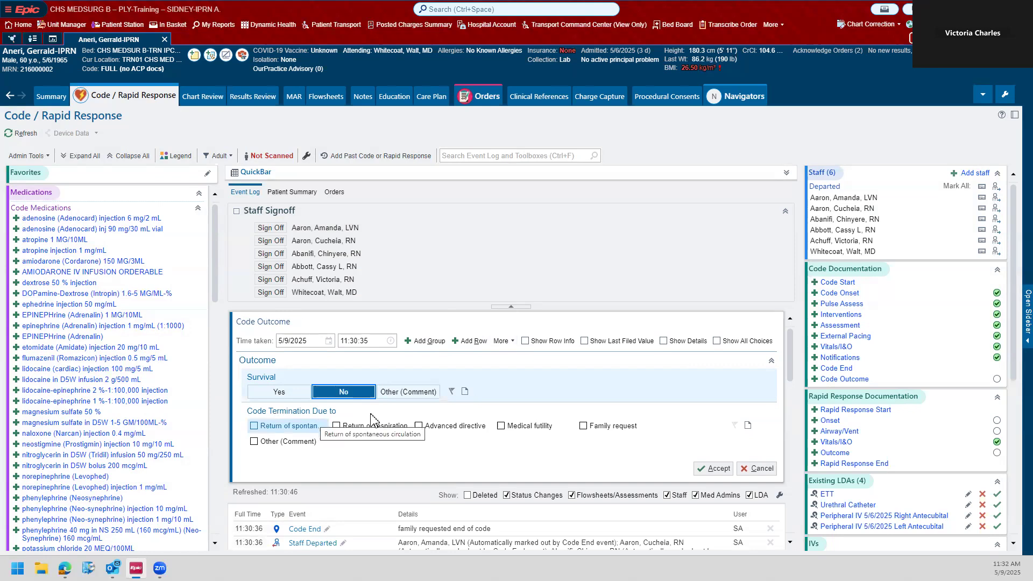
left_click(585, 431)
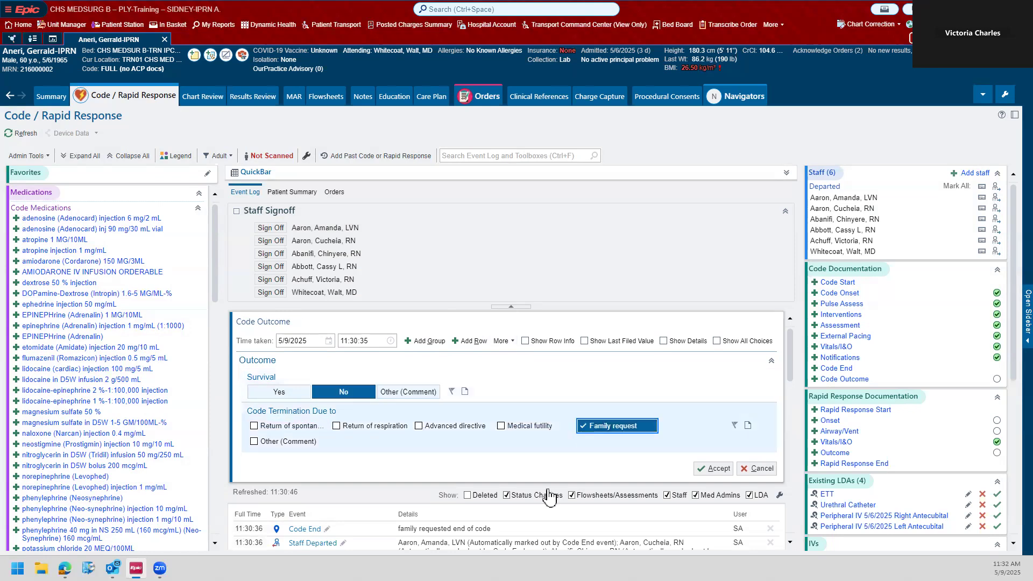
left_click(709, 468)
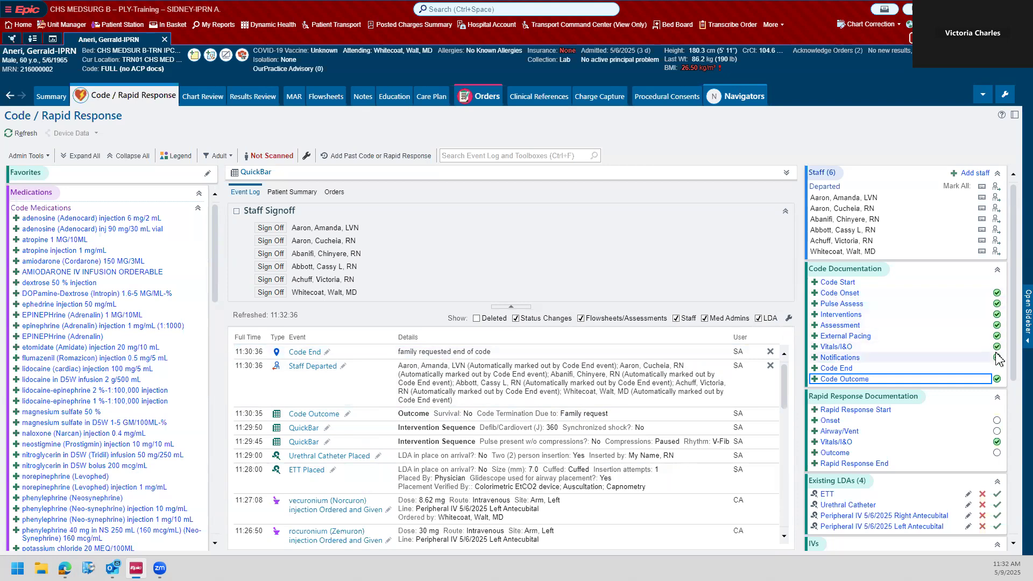
Step: Start a blank quick note, dismiss the note-routing tip, and set the note's time of service to 11:30:05
scroll(979, 355, "down", 3)
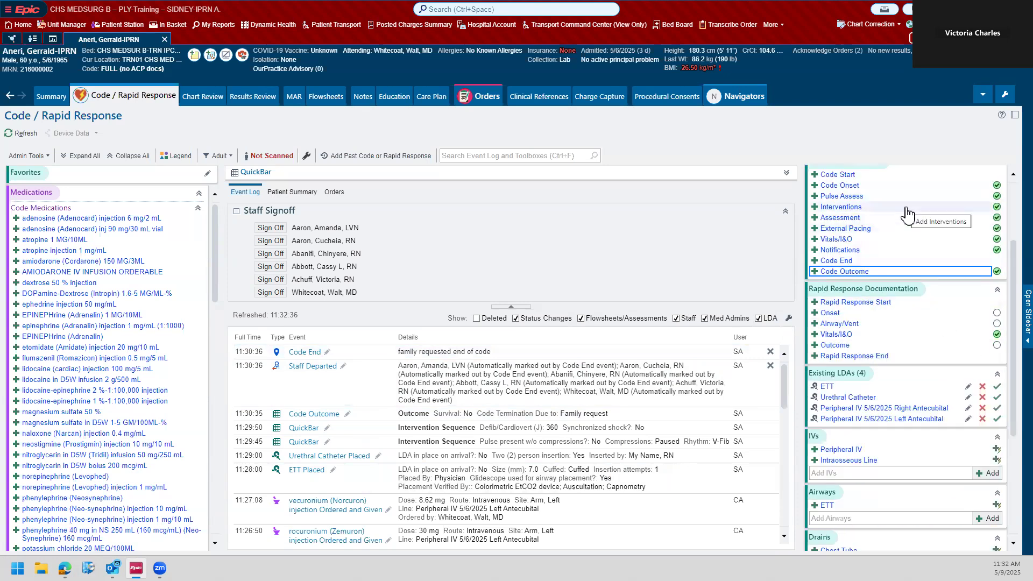
scroll(864, 312, "down", 3)
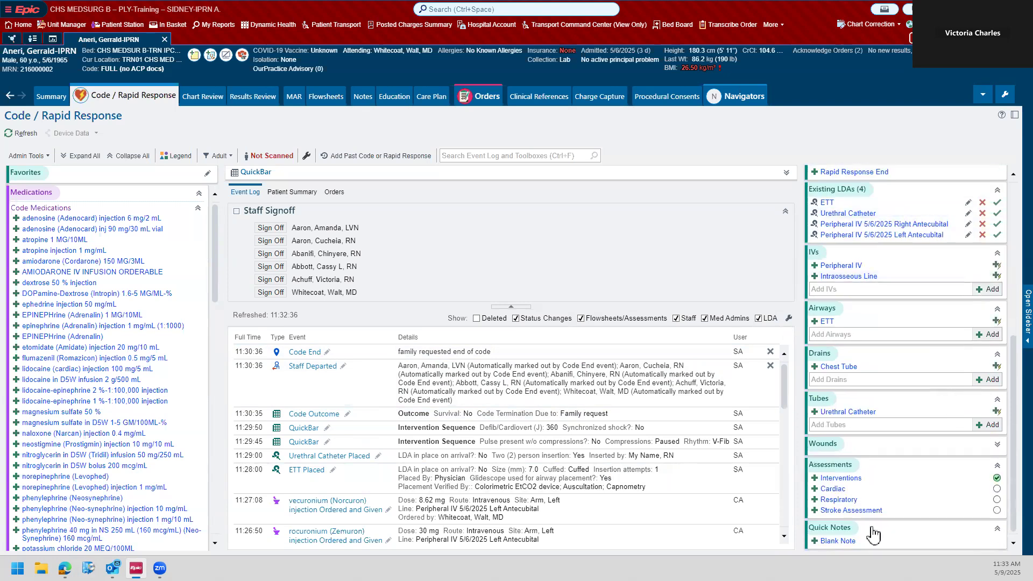
left_click(837, 542)
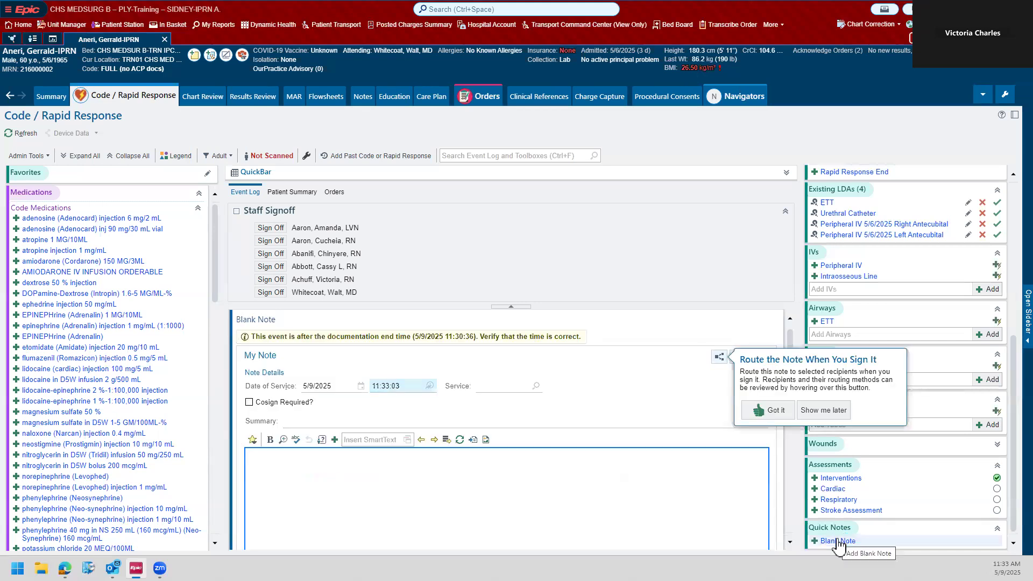
left_click(762, 410)
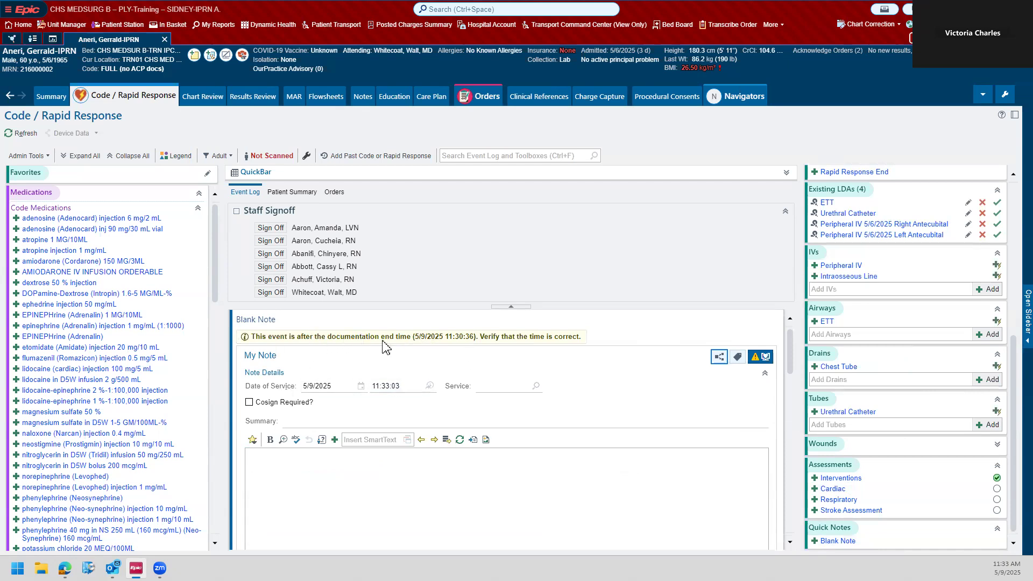
left_click(384, 390)
left_click(384, 388)
type("30:0")
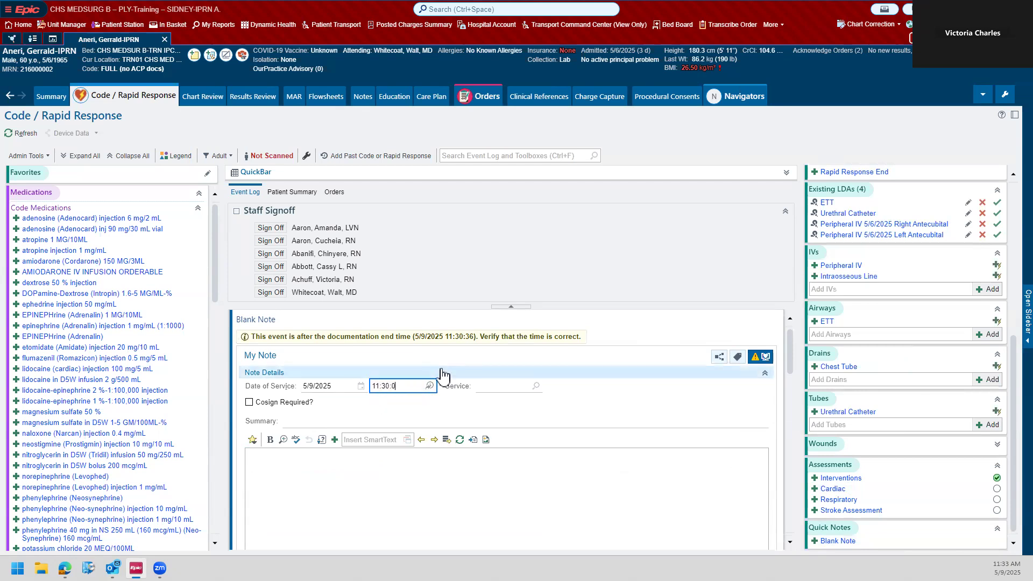
type("5")
key("Tab")
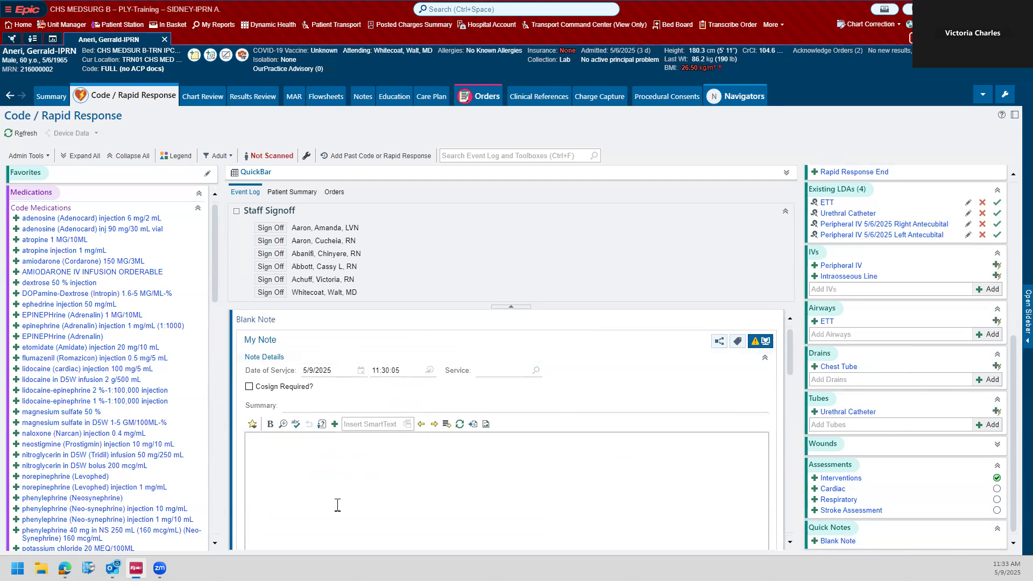
Step: Enter the summary "Code End", write that family demanded resuscitation stop and the physician ordered the Code Blue sequence to end, and accept the note
left_click(298, 405)
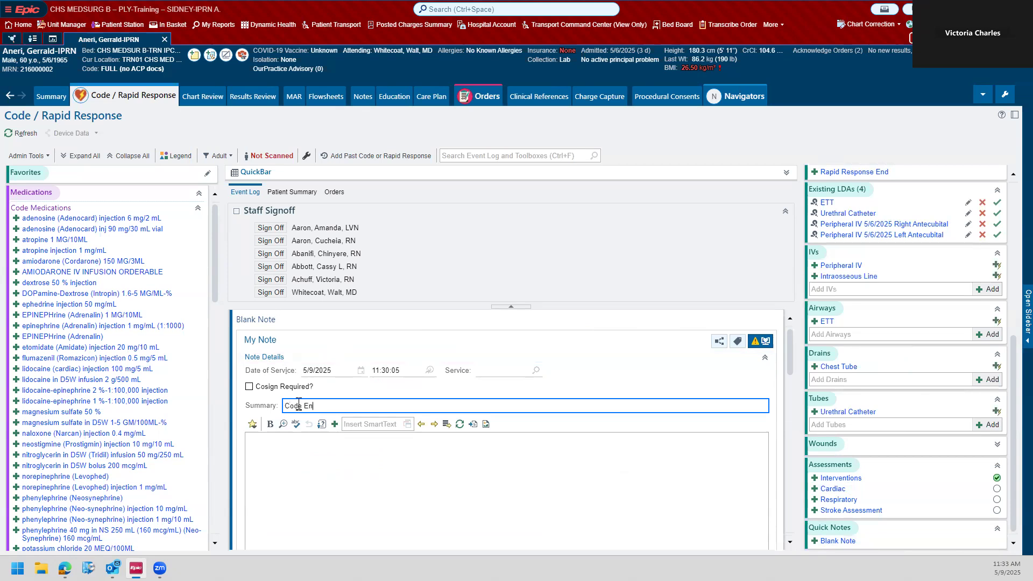
left_click(332, 477)
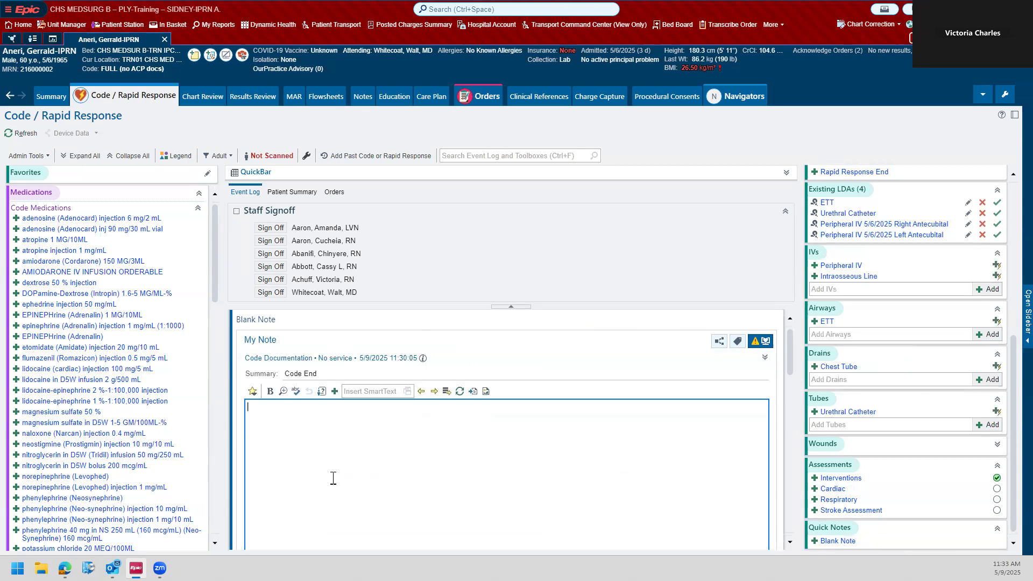
type("Family re")
key("BackSpace")
key("BackSpace")
type("came into")
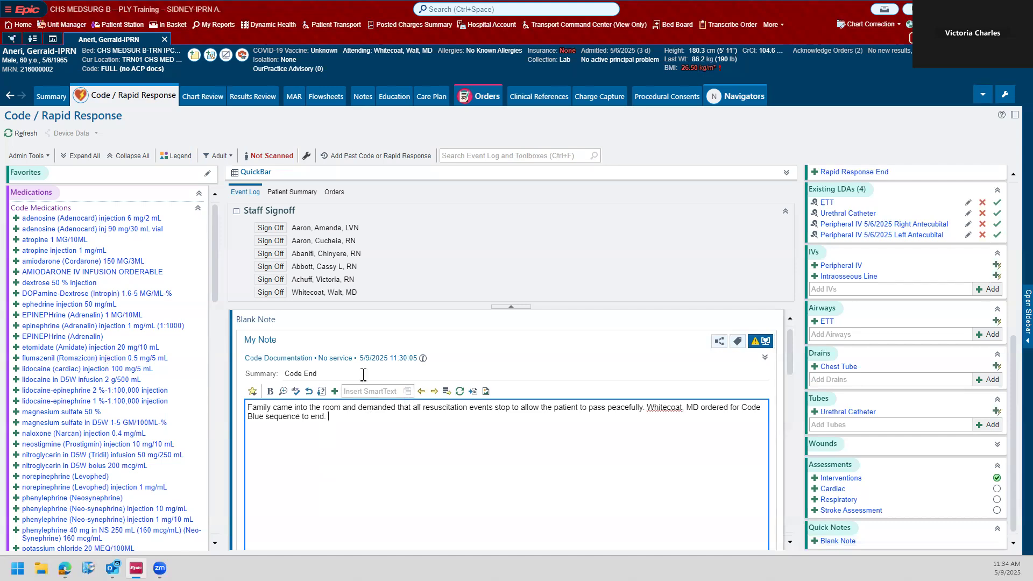
scroll(592, 355, "down", 2)
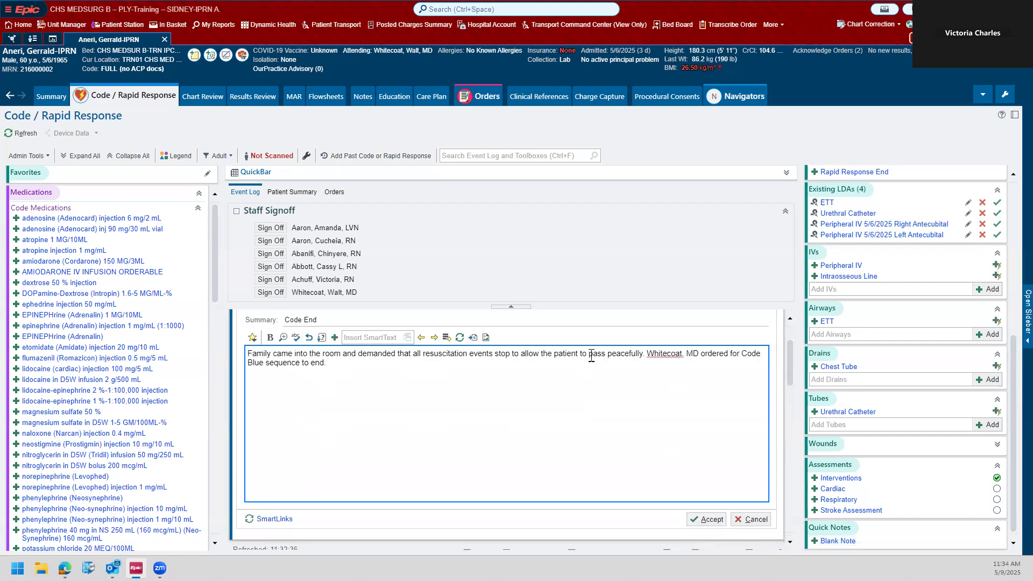
scroll(791, 380, "up", 1)
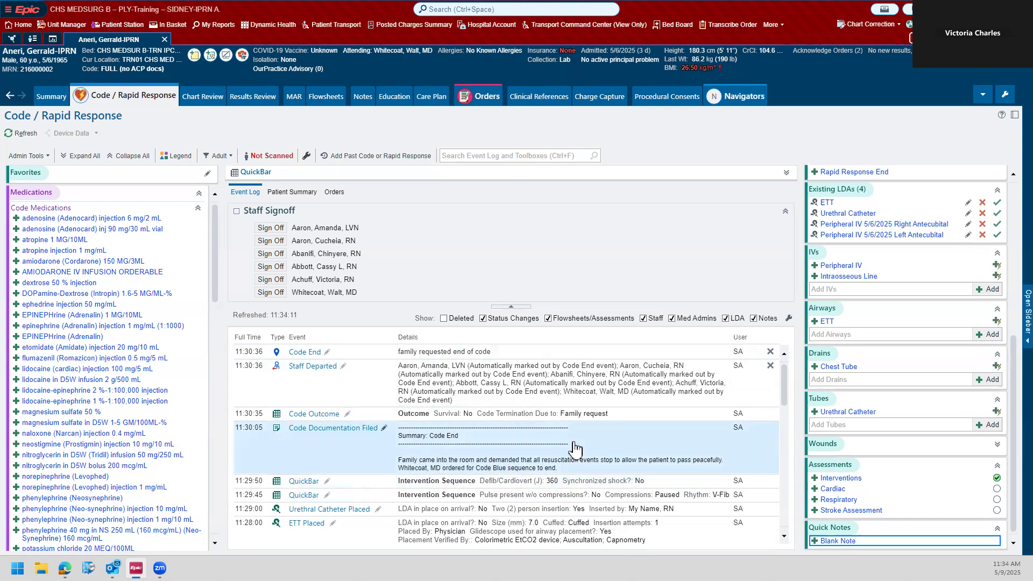
Step: Review the event log from Code Start through Code End, checking the order and times of the documented events
scroll(574, 456, "down", 3)
scroll(575, 456, "down", 8)
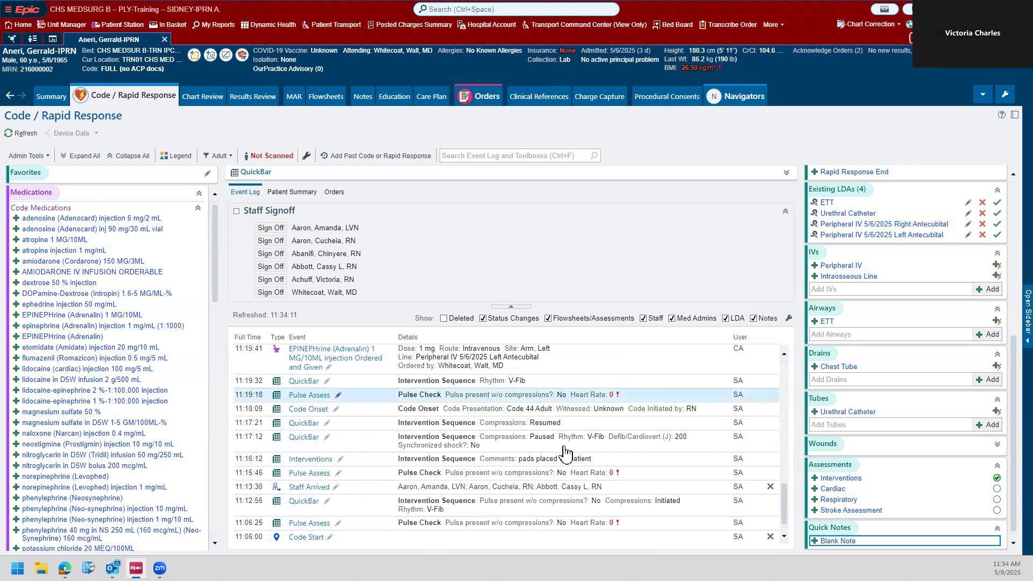
scroll(612, 459, "up", 5)
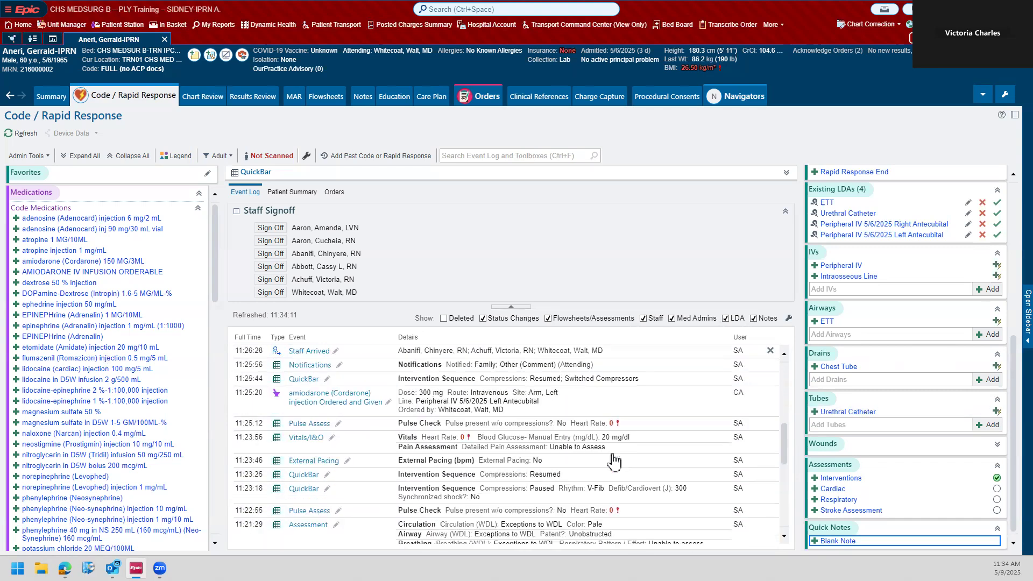
scroll(613, 461, "up", 3)
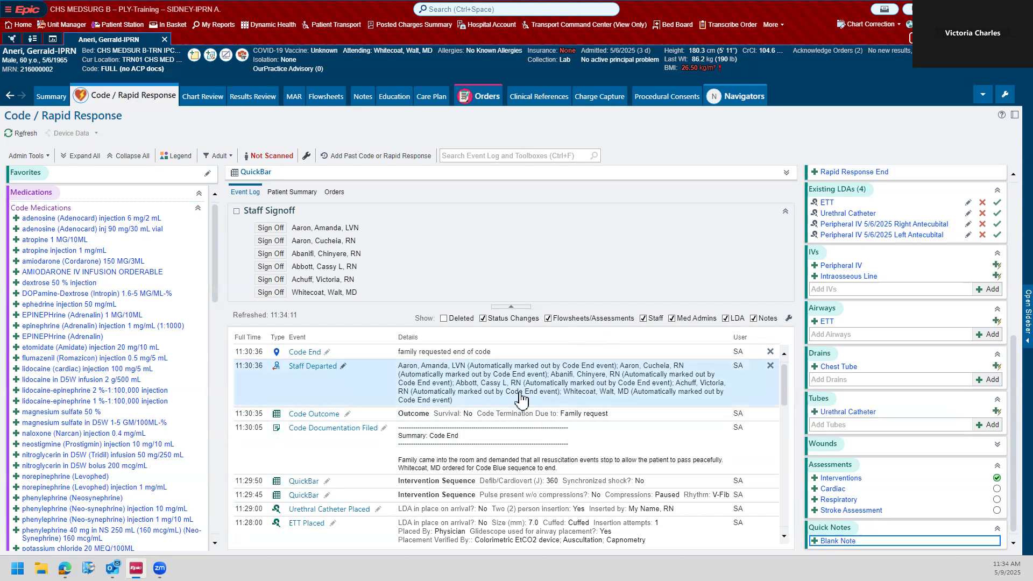
scroll(476, 395, "down", 6)
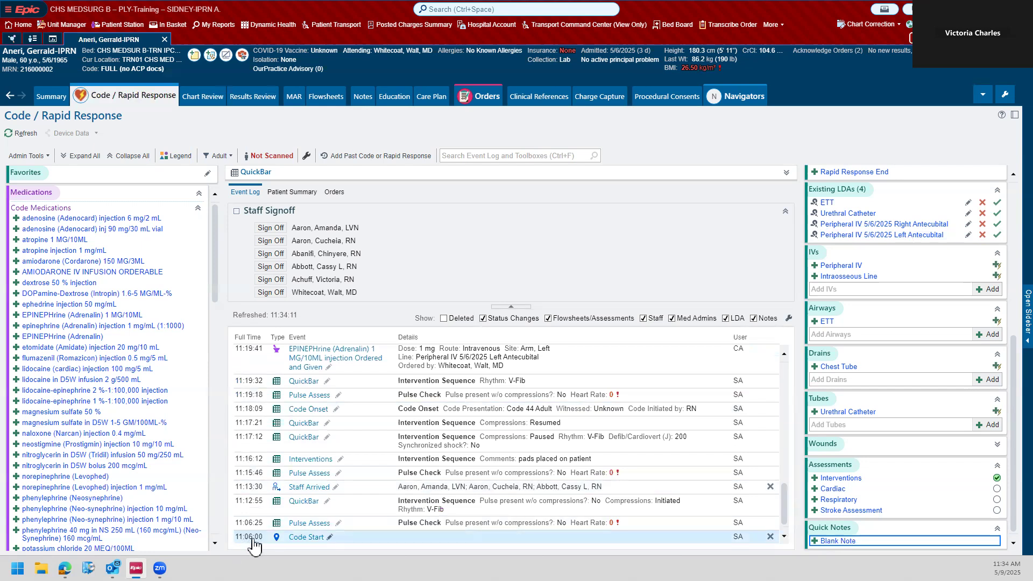
scroll(264, 535, "up", 6)
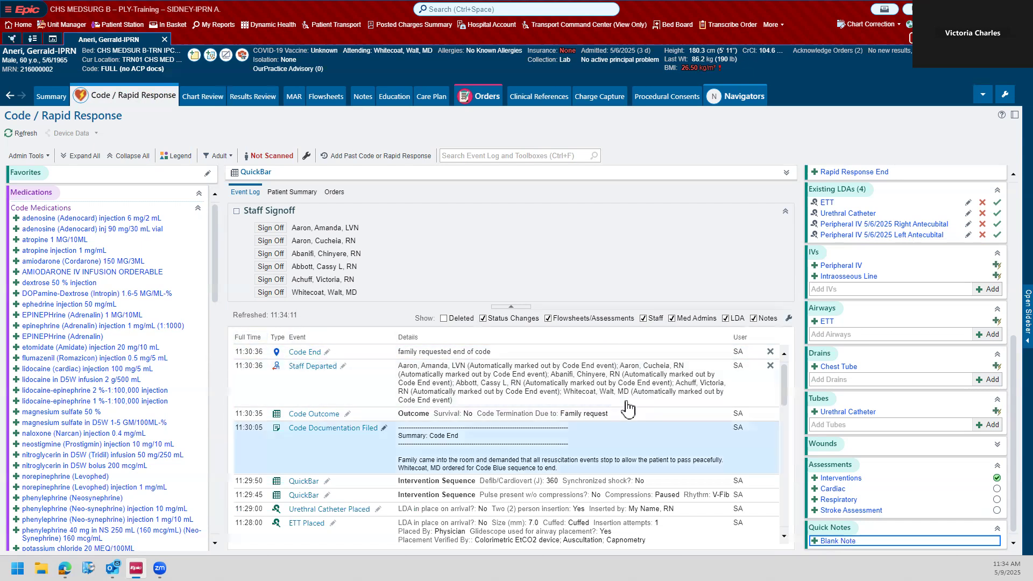
scroll(731, 365, "down", 5)
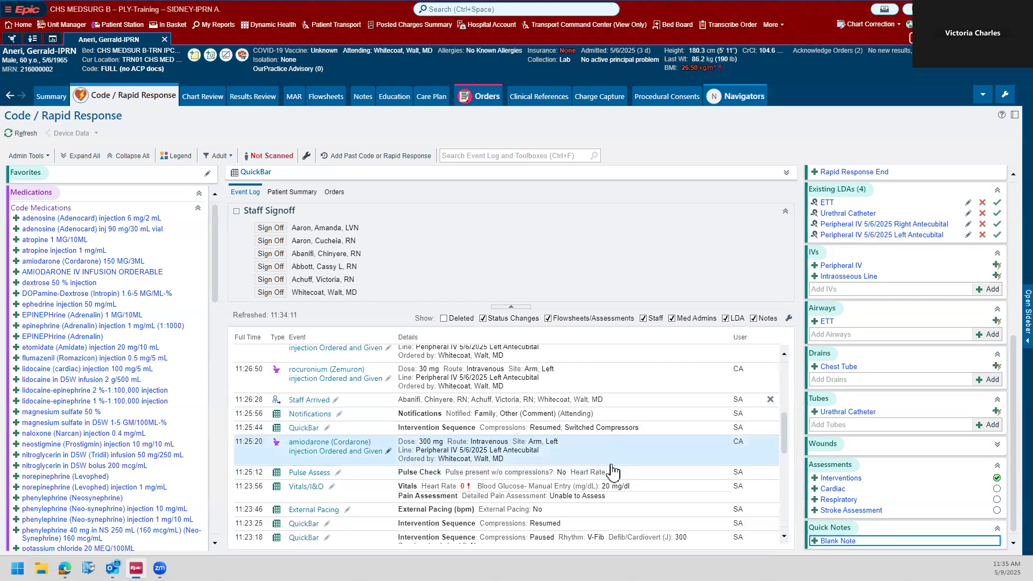
scroll(612, 469, "up", 5)
Step: Change the time of the compressions Resumed QuickBar entry following the 200 J shock to 11:18:00 and save it
scroll(612, 469, "down", 10)
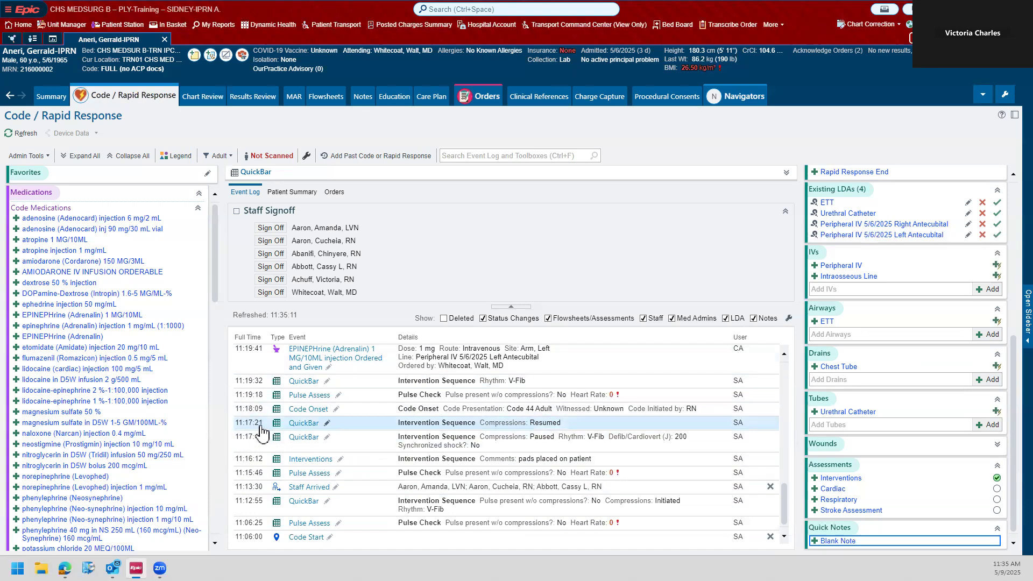
left_click(327, 424)
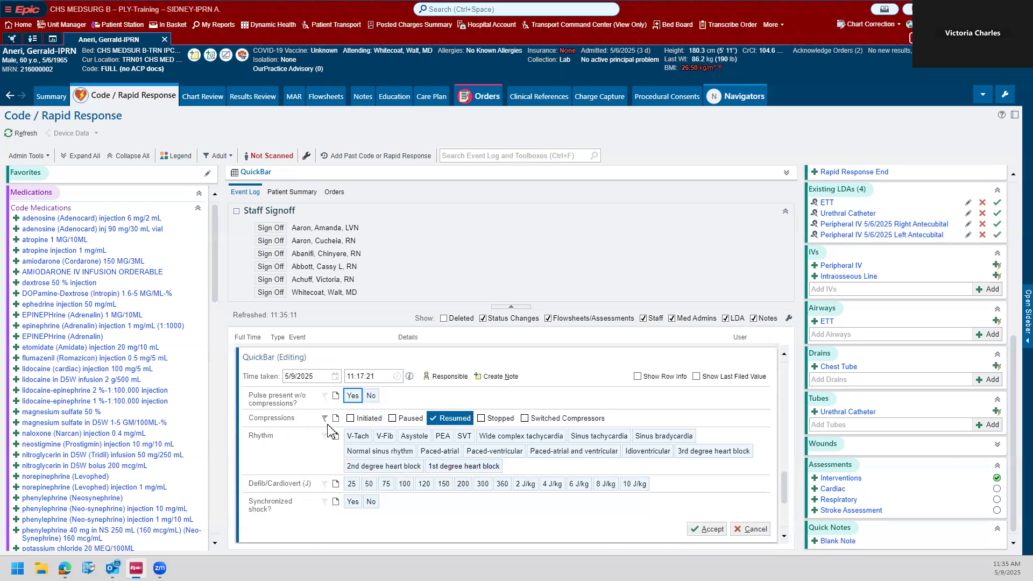
left_click(363, 377)
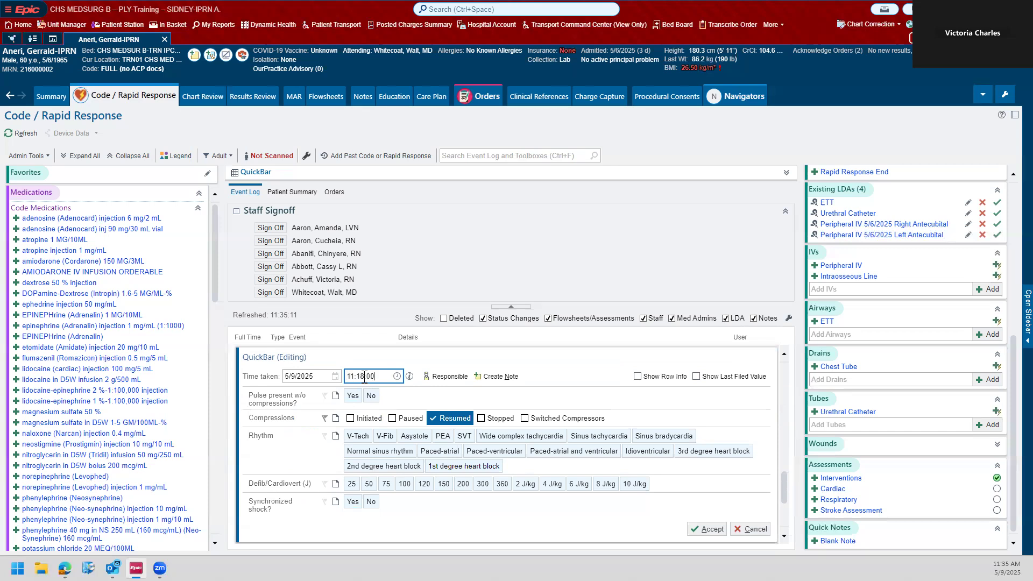
key("Return")
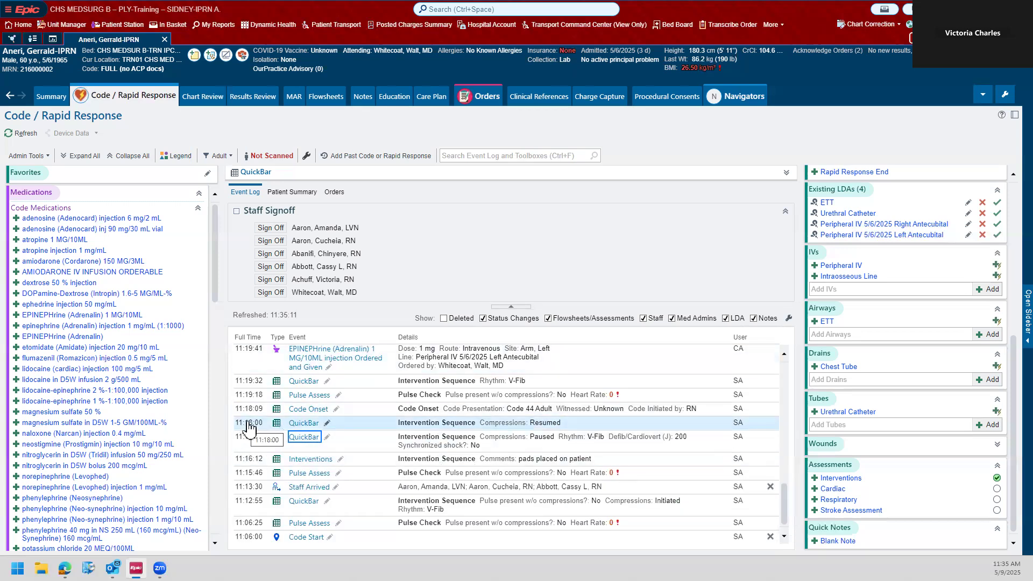
scroll(248, 428, "up", 5)
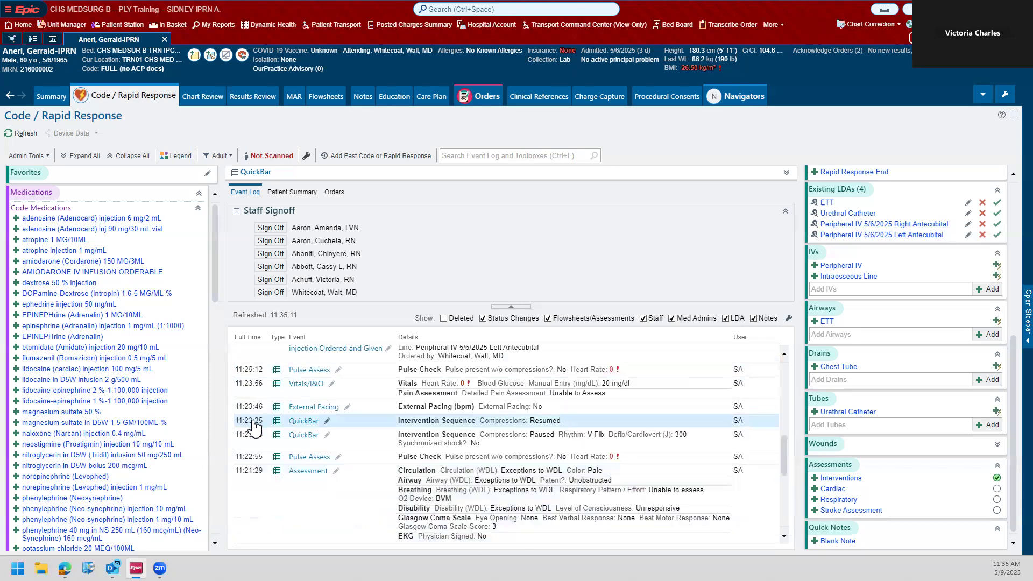
scroll(253, 427, "up", 3)
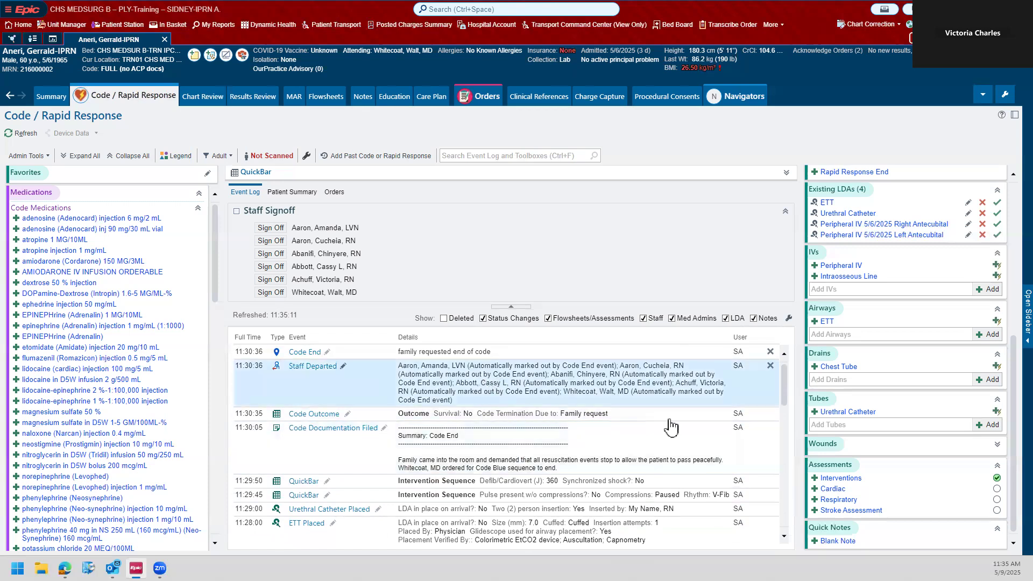
Step: Open a new Vitals/I&O entry under Code Documentation, examine its time taken and vitals and pain assessment fields, and cancel it
scroll(868, 277, "up", 5)
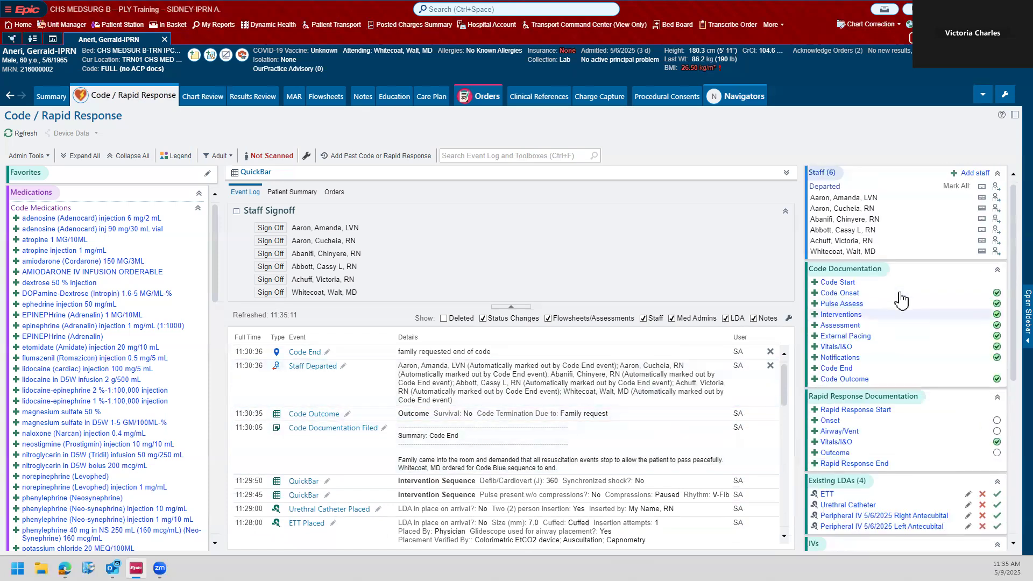
left_click(845, 348)
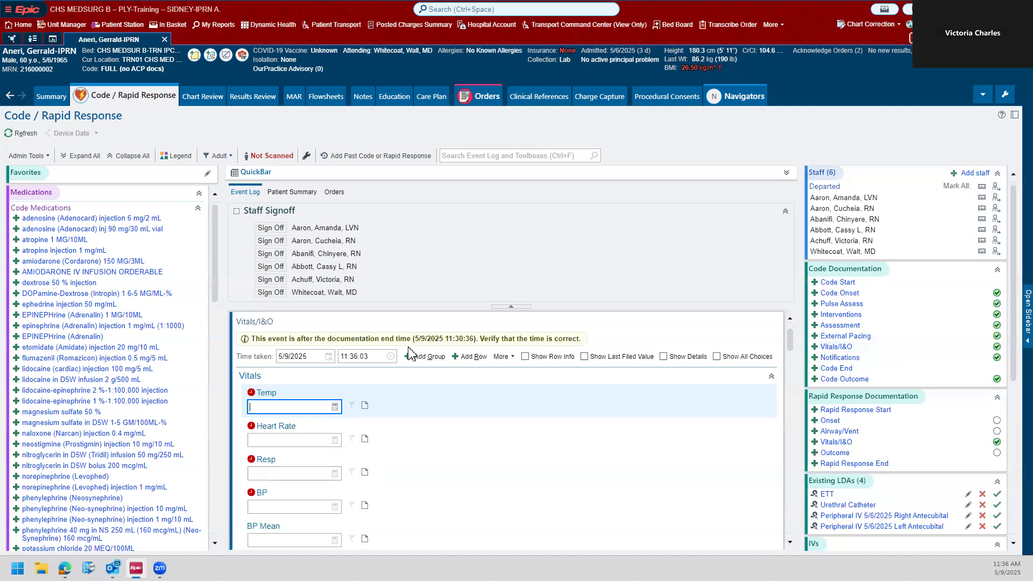
left_click(357, 357)
left_click(356, 357)
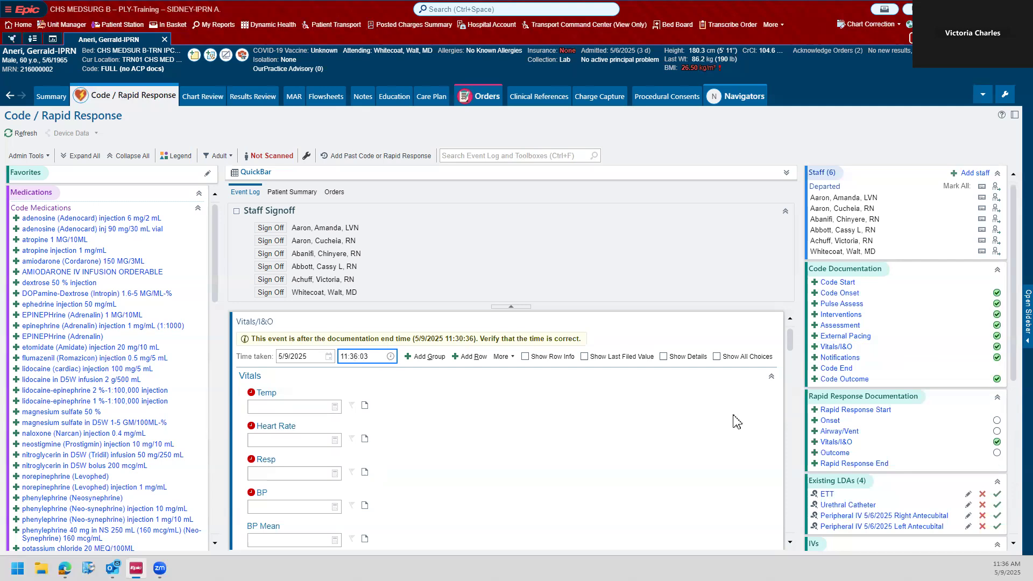
scroll(736, 421, "down", 10)
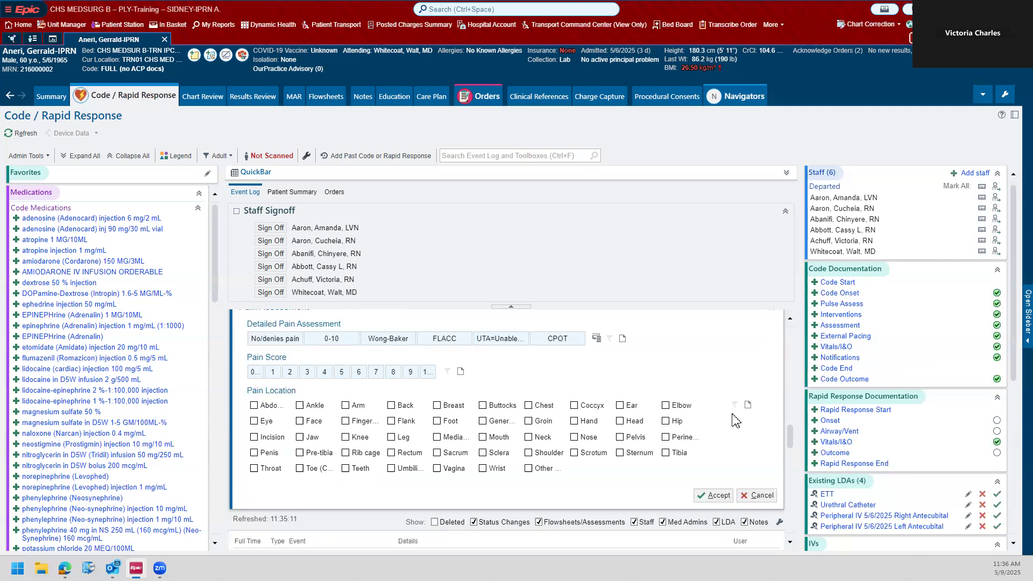
scroll(737, 421, "down", 1)
left_click(757, 441)
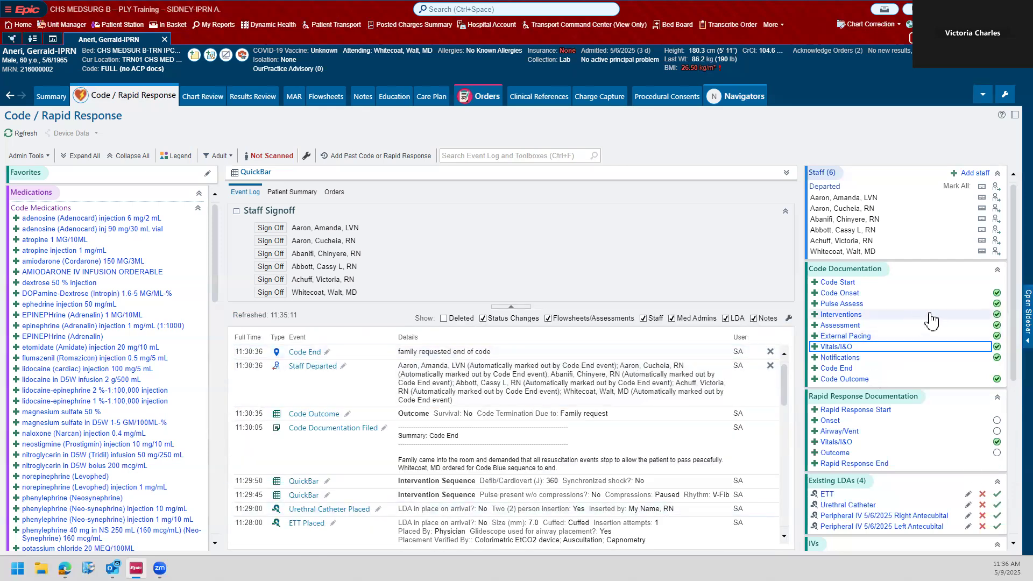
Step: Review the event log, the medication, MAR and specimen collection toolboxes, and the code documentation, LDA and assessment toolboxes
scroll(931, 320, "down", 3)
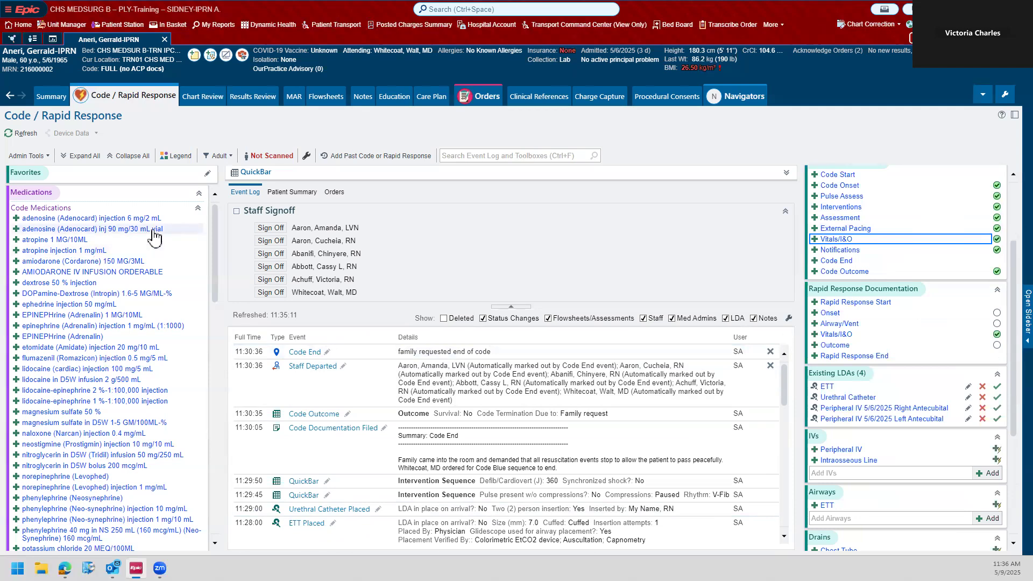
scroll(152, 234, "down", 2)
scroll(162, 237, "up", 2)
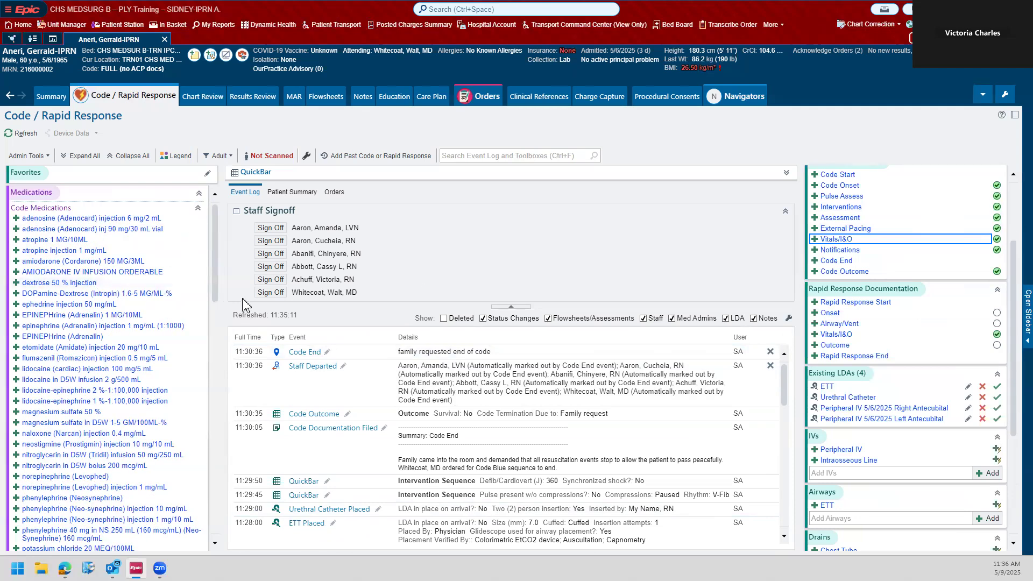
scroll(634, 399, "down", 5)
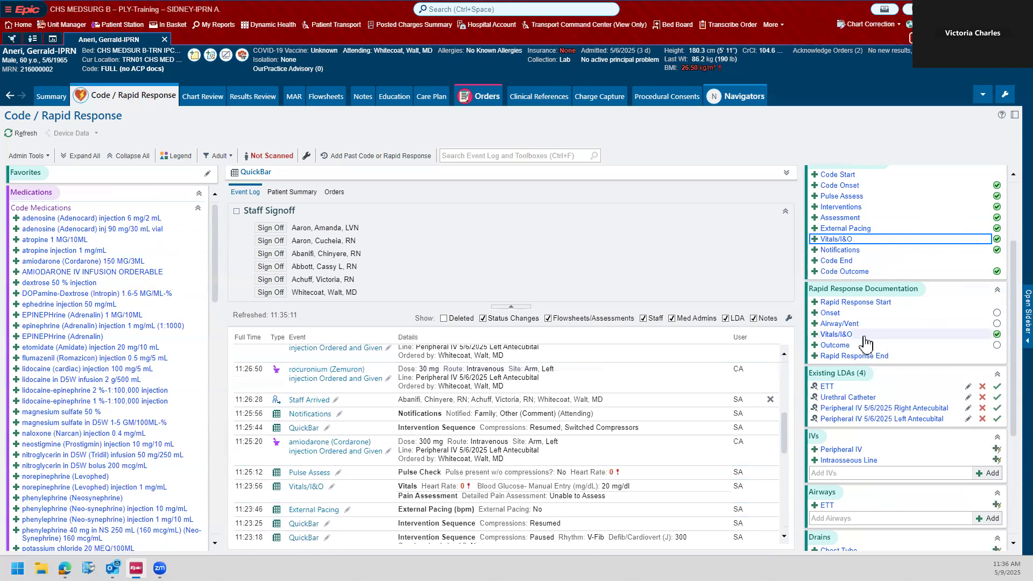
scroll(811, 338, "down", 4)
scroll(127, 242, "down", 2)
scroll(126, 242, "down", 10)
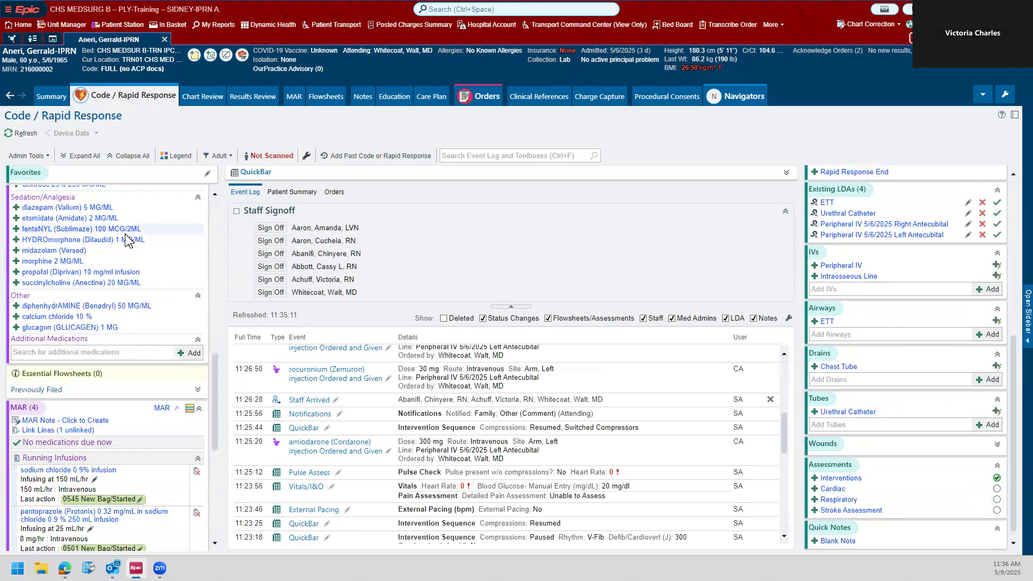
scroll(127, 240, "down", 3)
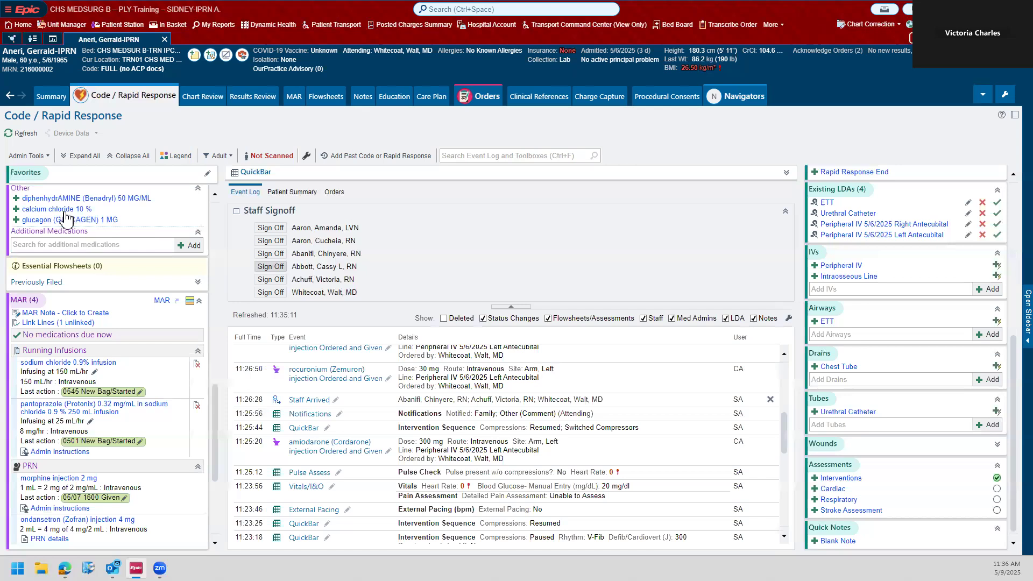
scroll(93, 245, "down", 2)
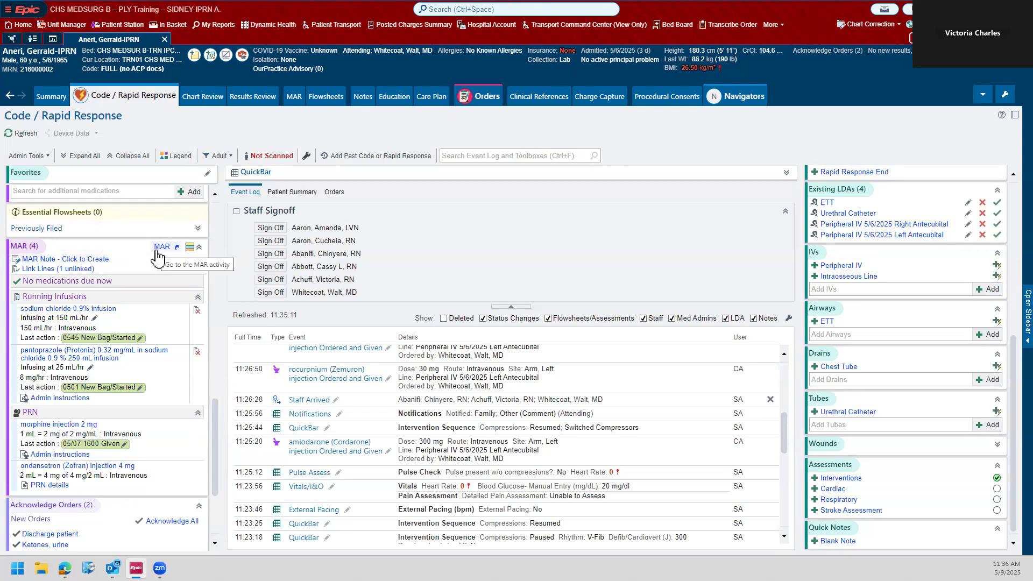
scroll(158, 257, "down", 5)
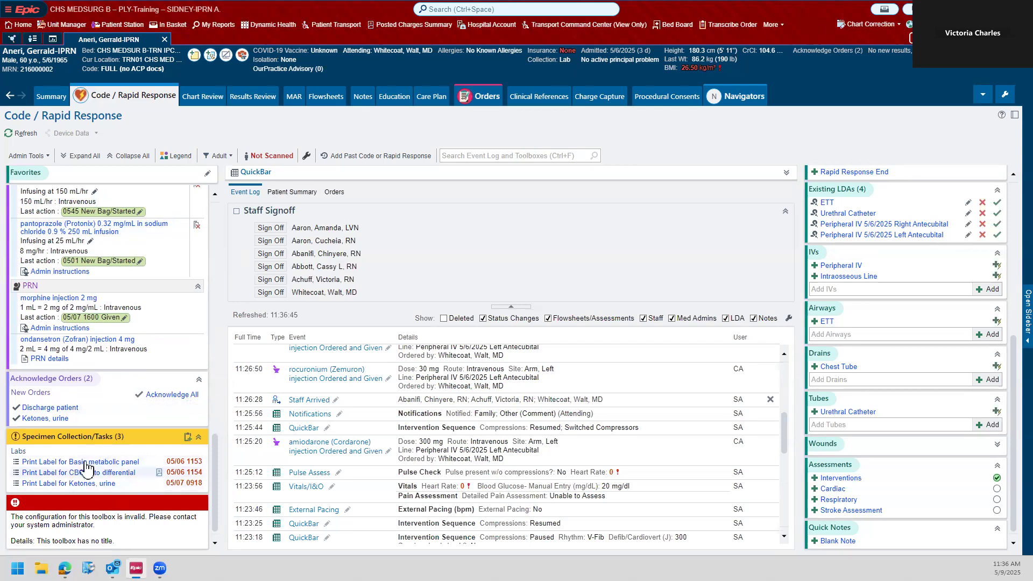
scroll(157, 487, "up", 10)
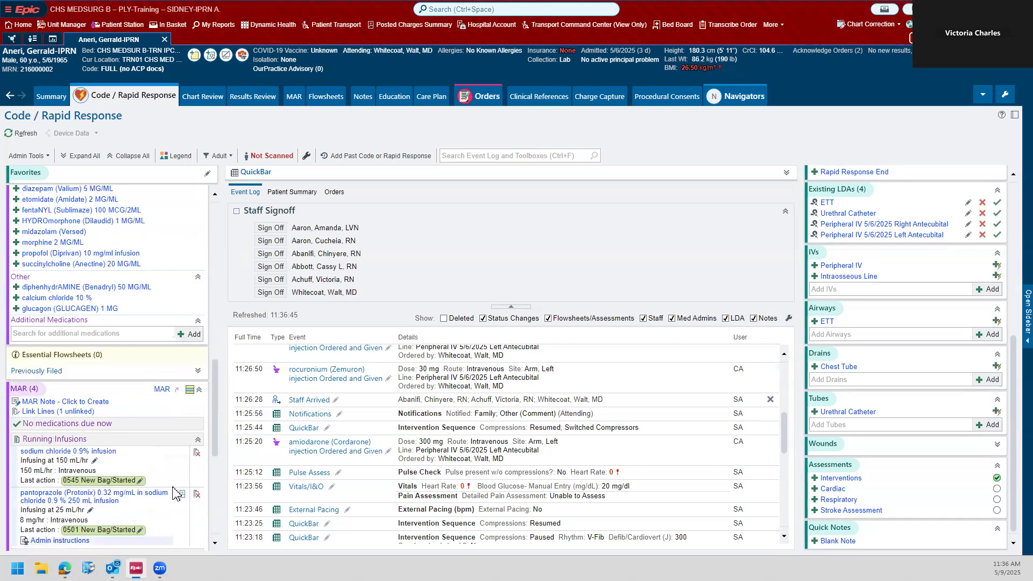
scroll(153, 462, "up", 5)
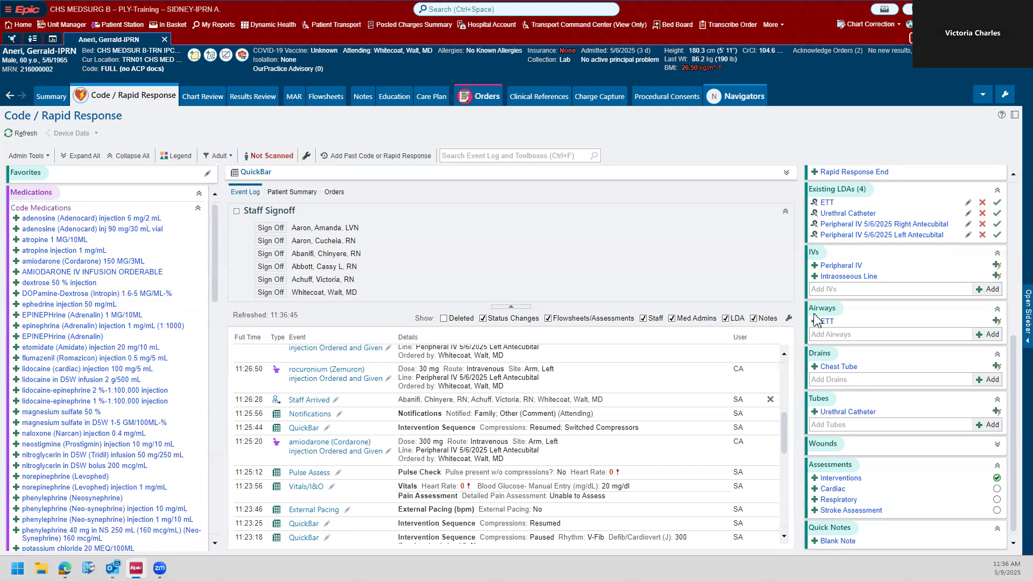
scroll(960, 318, "up", 5)
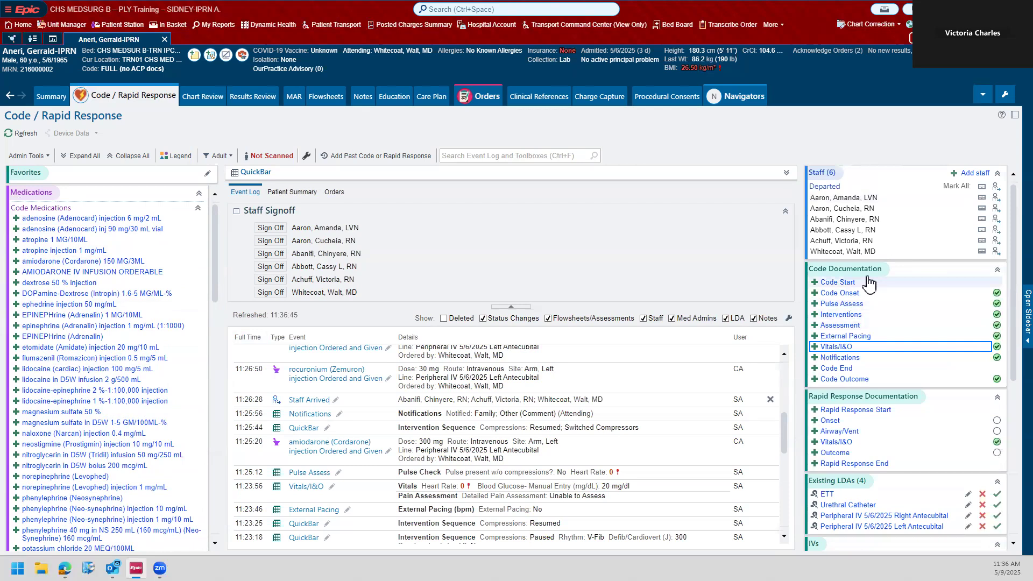
scroll(860, 279, "down", 1)
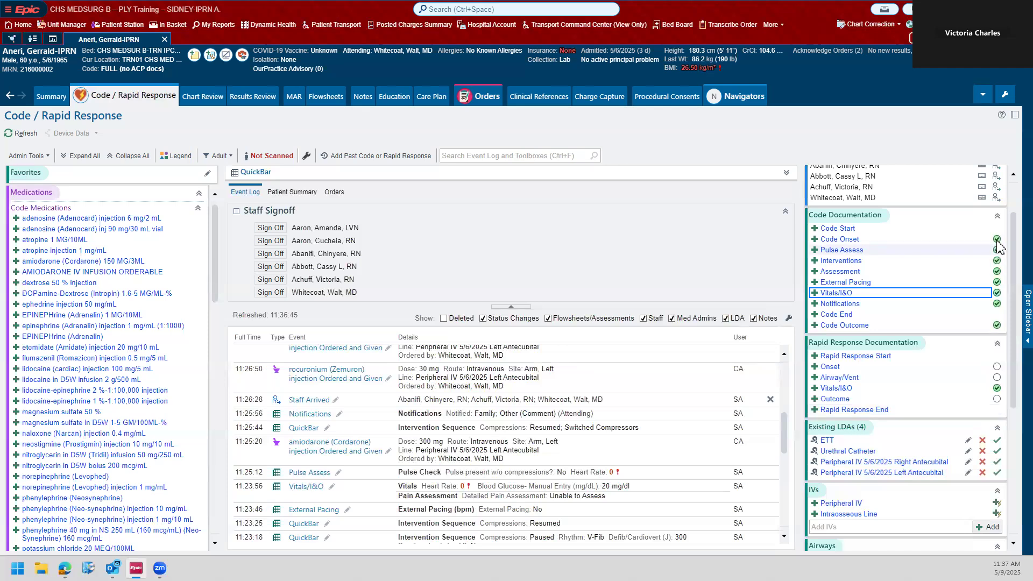
scroll(997, 326, "down", 1)
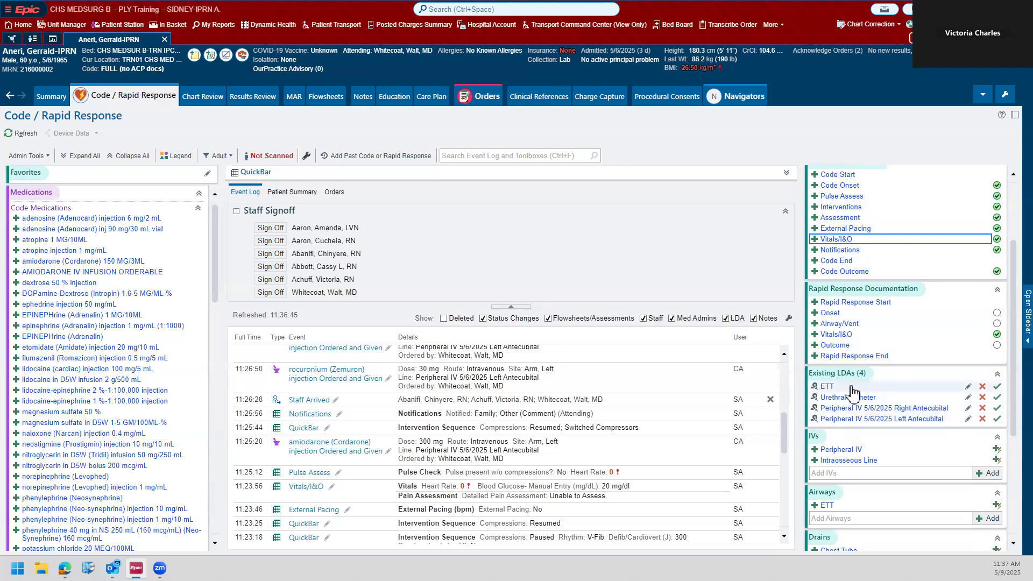
scroll(844, 377, "down", 3)
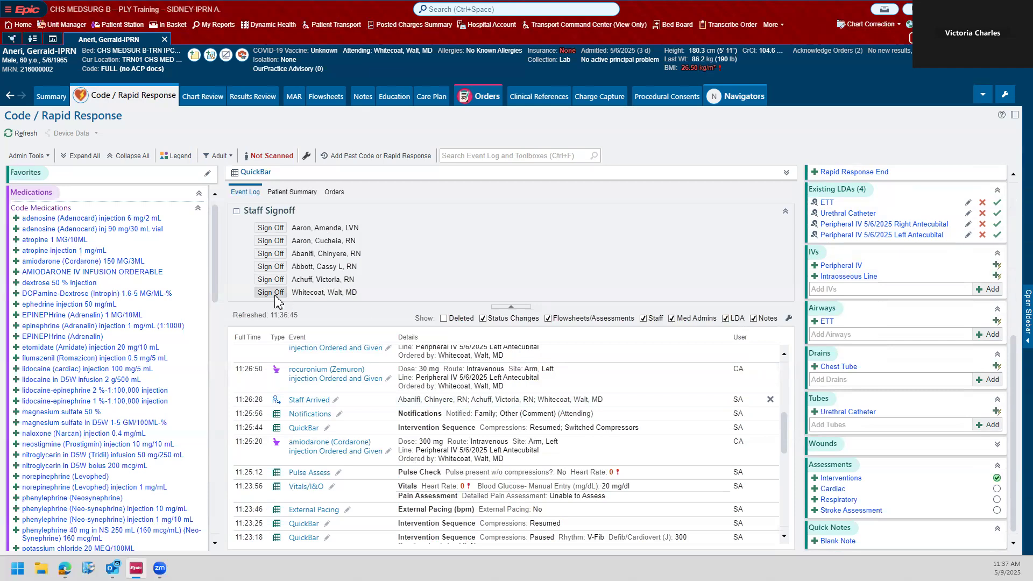
Step: Open the staff sign-off for the second listed staff member, review the code record, start signing, and cancel the authentication and sign-off
left_click(272, 240)
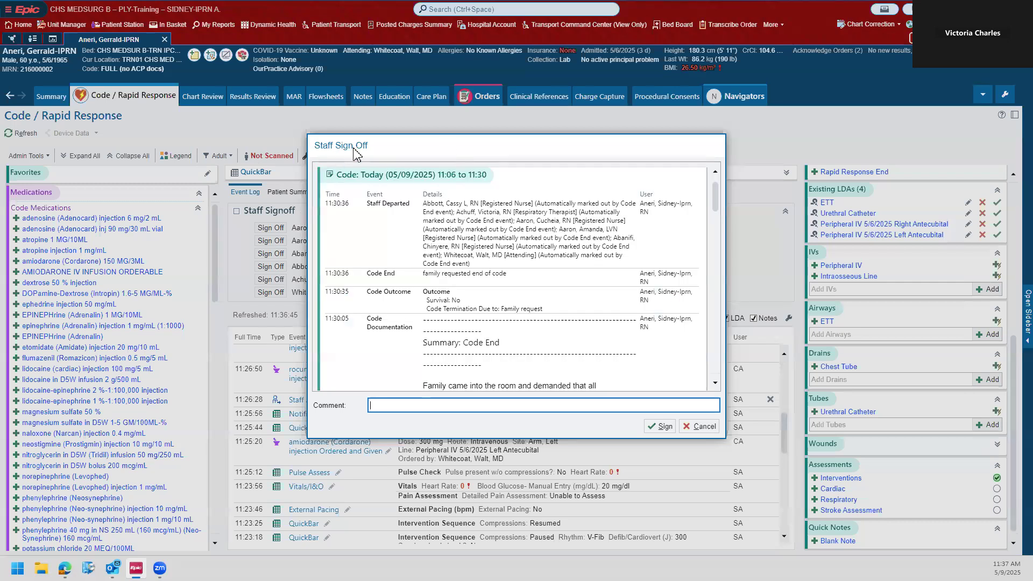
mouse_move(714, 193)
left_mouse_down()
mouse_move(708, 360)
mouse_move(717, 173)
left_mouse_up()
scroll(468, 359, "down", 1)
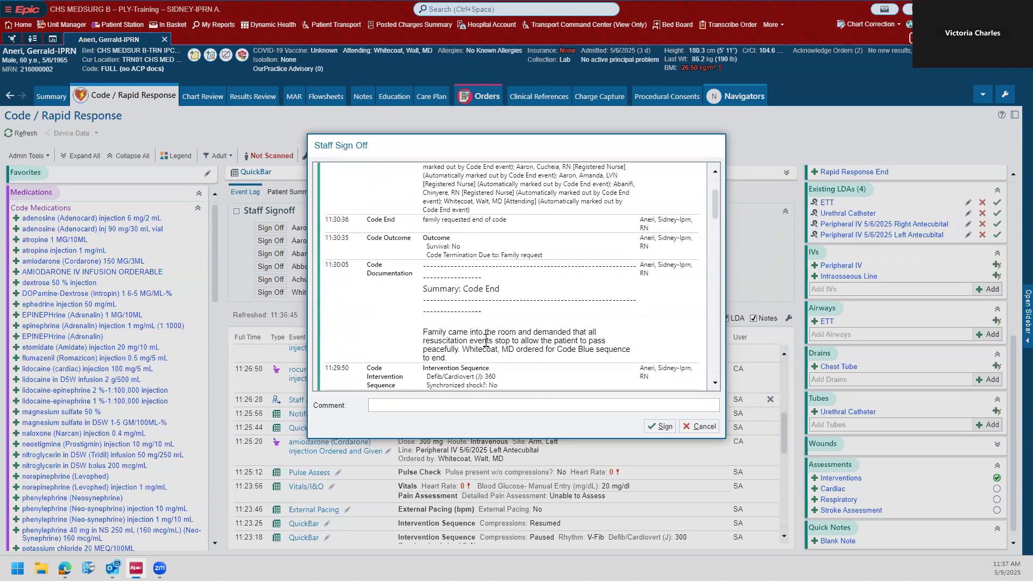
left_click(422, 404)
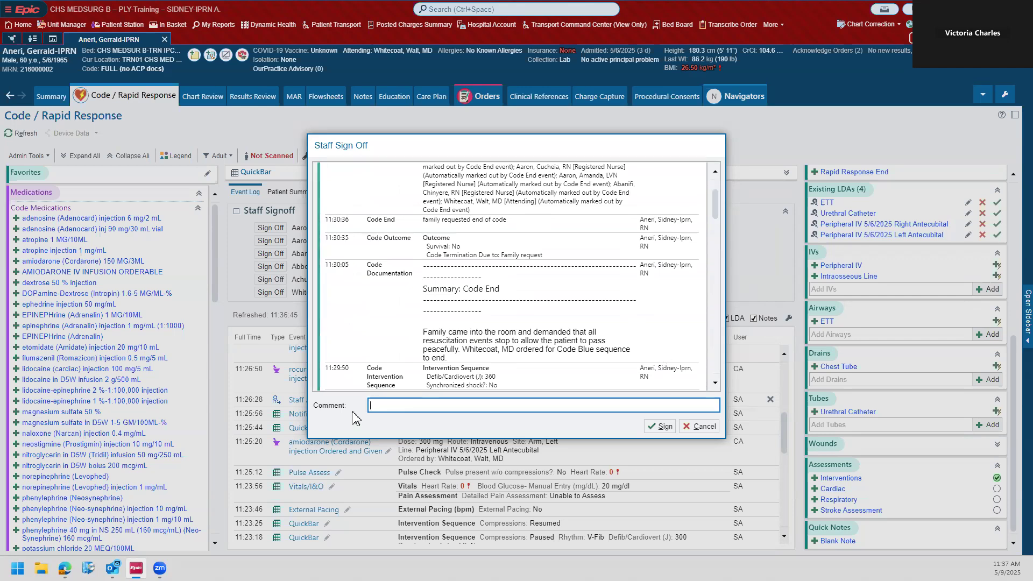
left_click(664, 424)
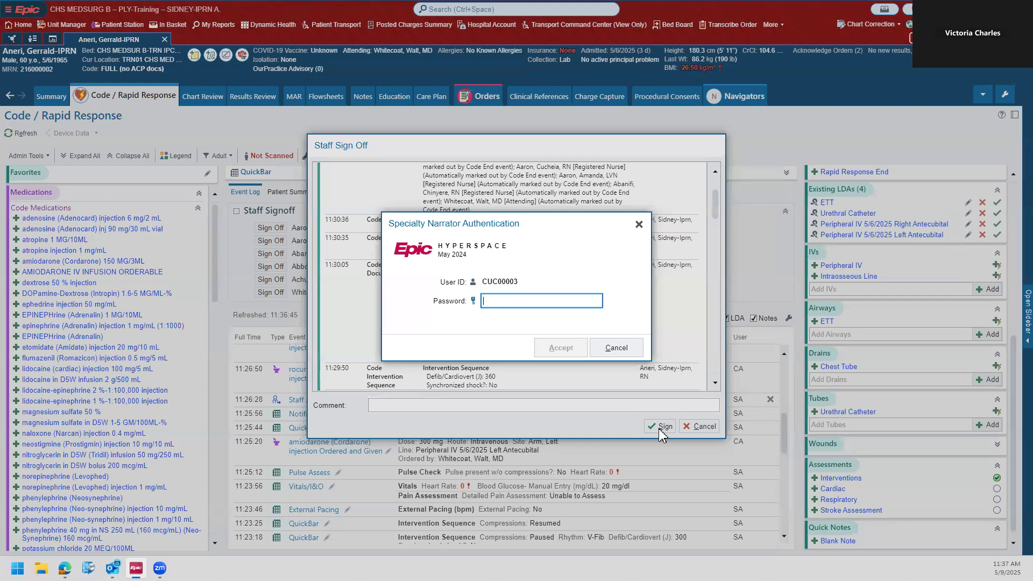
double_click(510, 289)
left_click(601, 355)
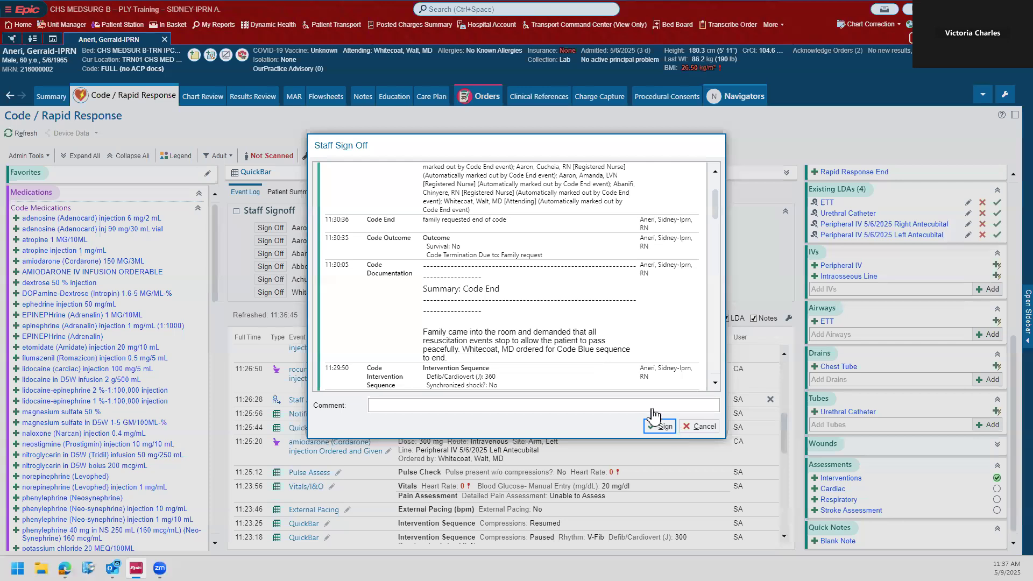
left_click(659, 425)
scroll(948, 342, "up", 5)
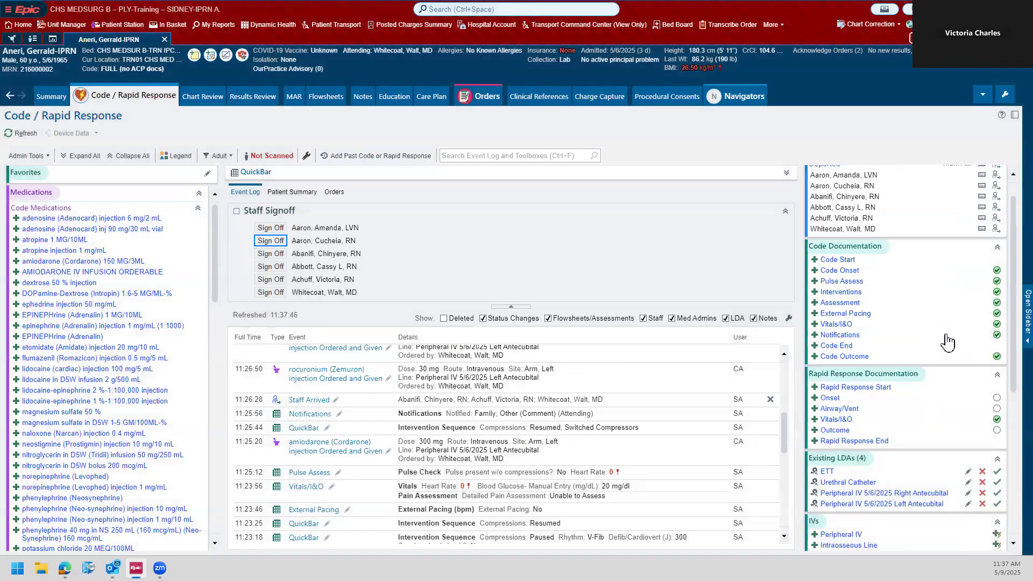
scroll(948, 342, "up", 1)
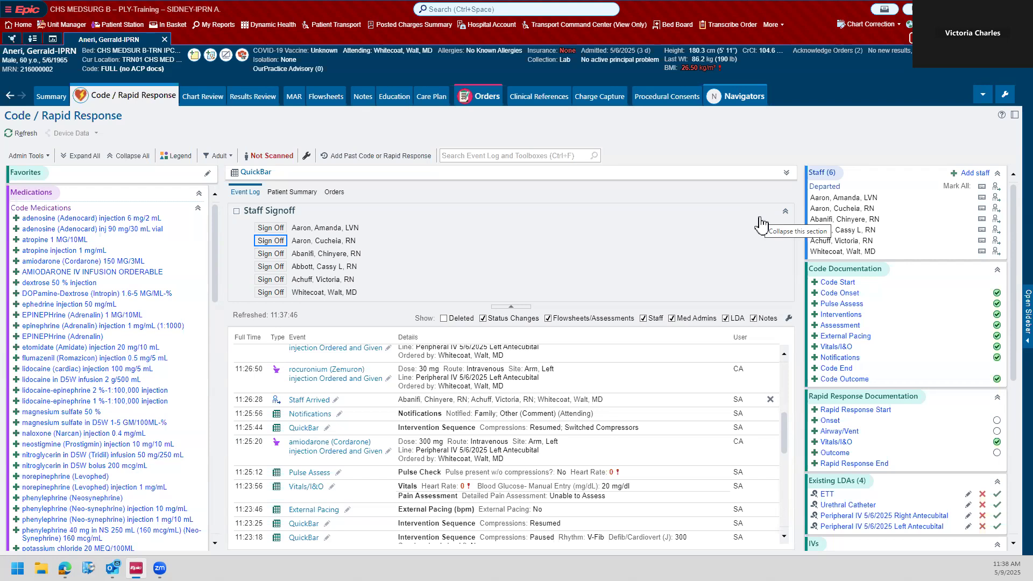
scroll(427, 366, "down", 3)
scroll(502, 468, "up", 5)
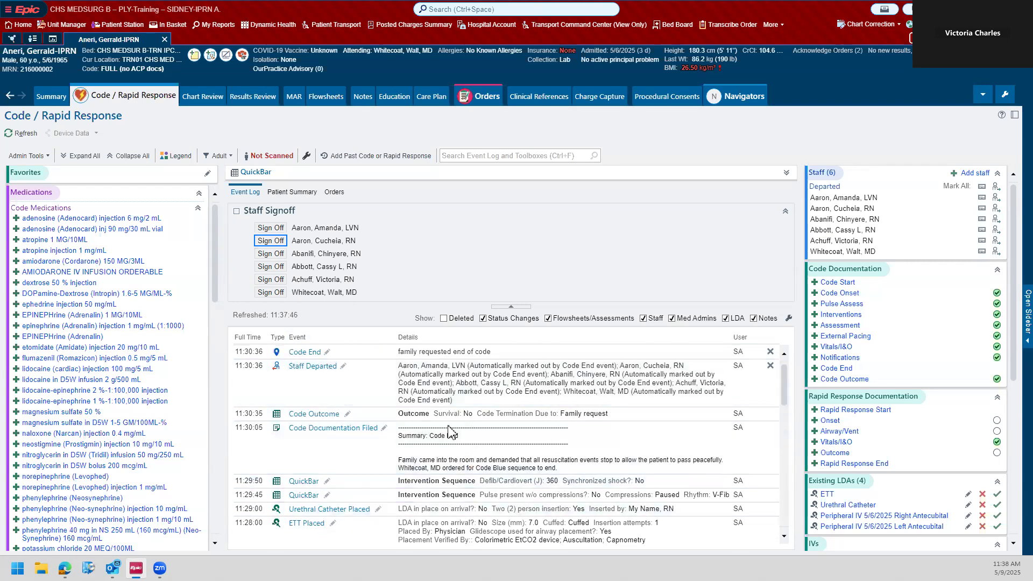